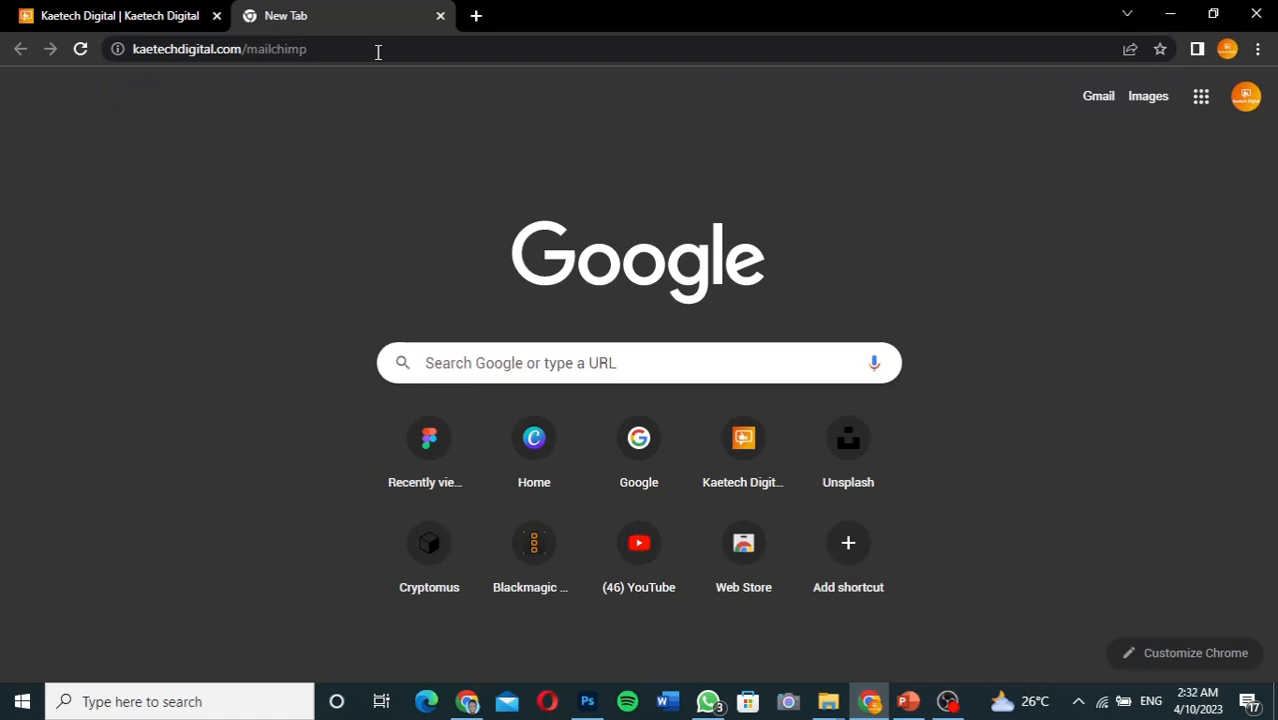
Follow the kaetechdigital.com/mailchimp link to Mailchimp's marketing pricing page
key(Return)
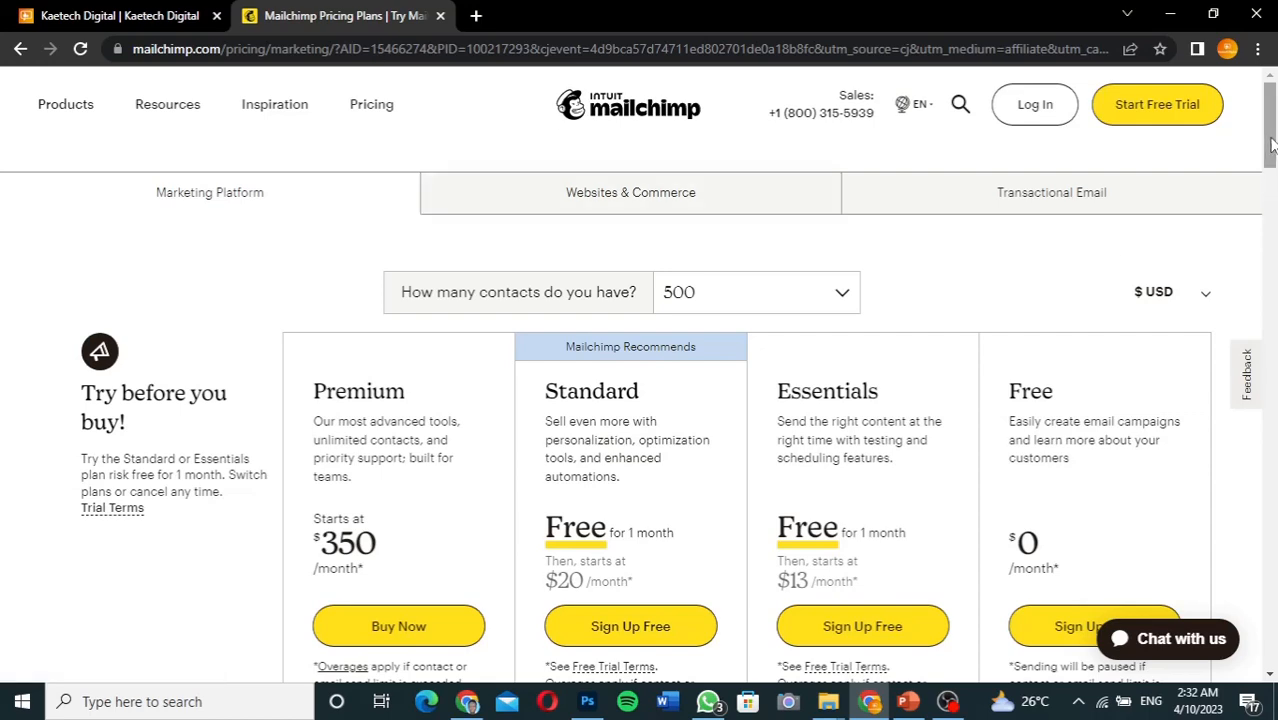
Close the 'Questions about pricing?' chat popup and review plan rows through Onboarding and Role-based Access
scroll(1270, 172, down, 2)
drag(1274, 168, 1275, 131)
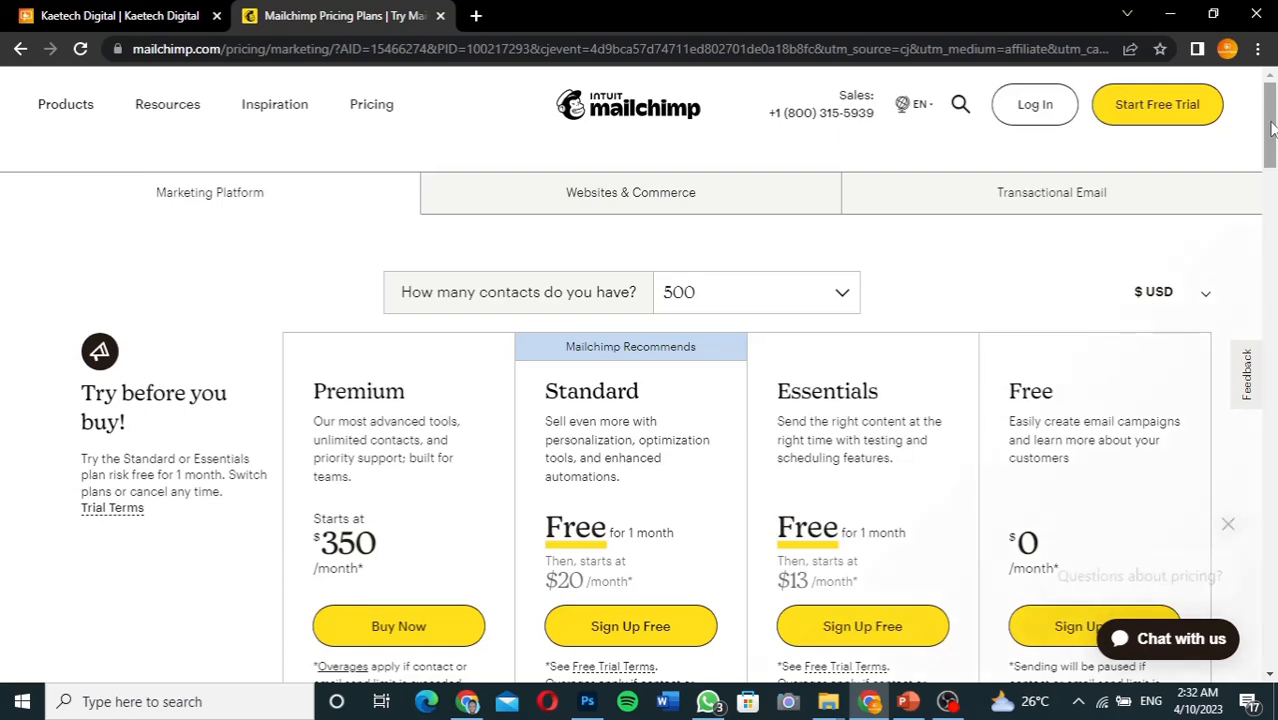
mouse_move(1272, 128)
mouse_down()
mouse_move(1273, 163)
mouse_move(1273, 120)
mouse_move(1273, 137)
mouse_up()
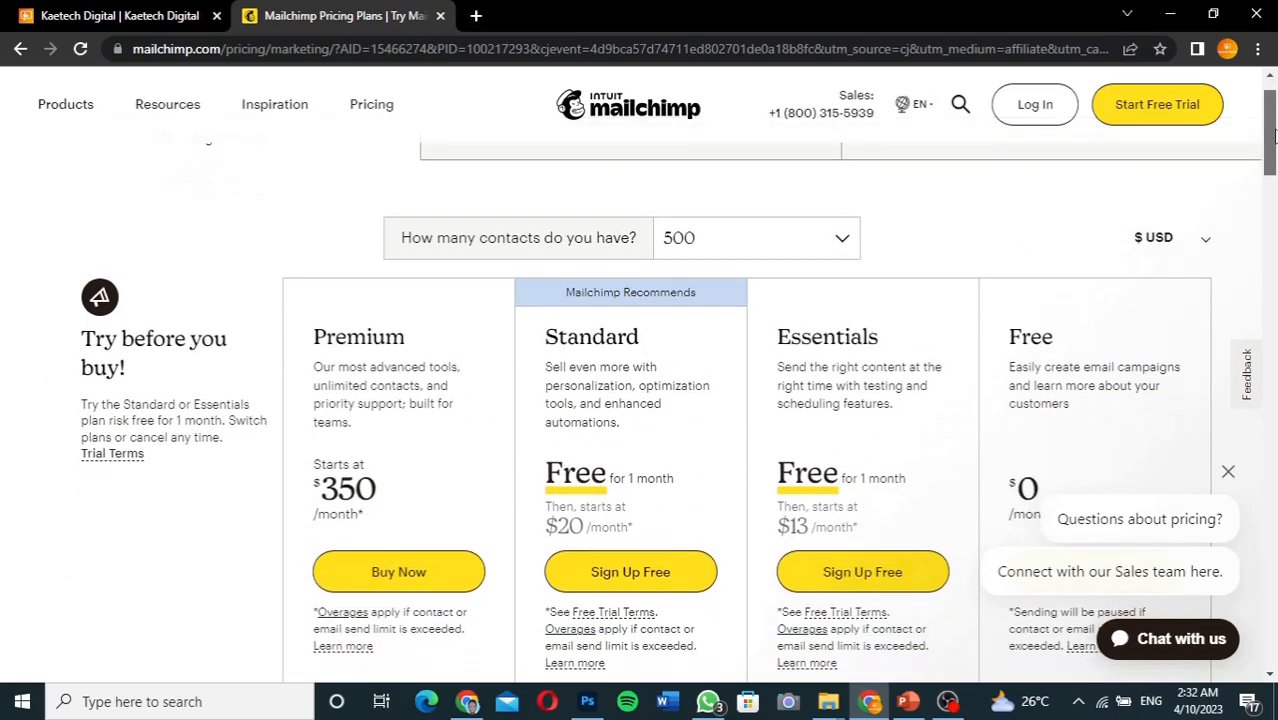
drag(1273, 137, 1273, 144)
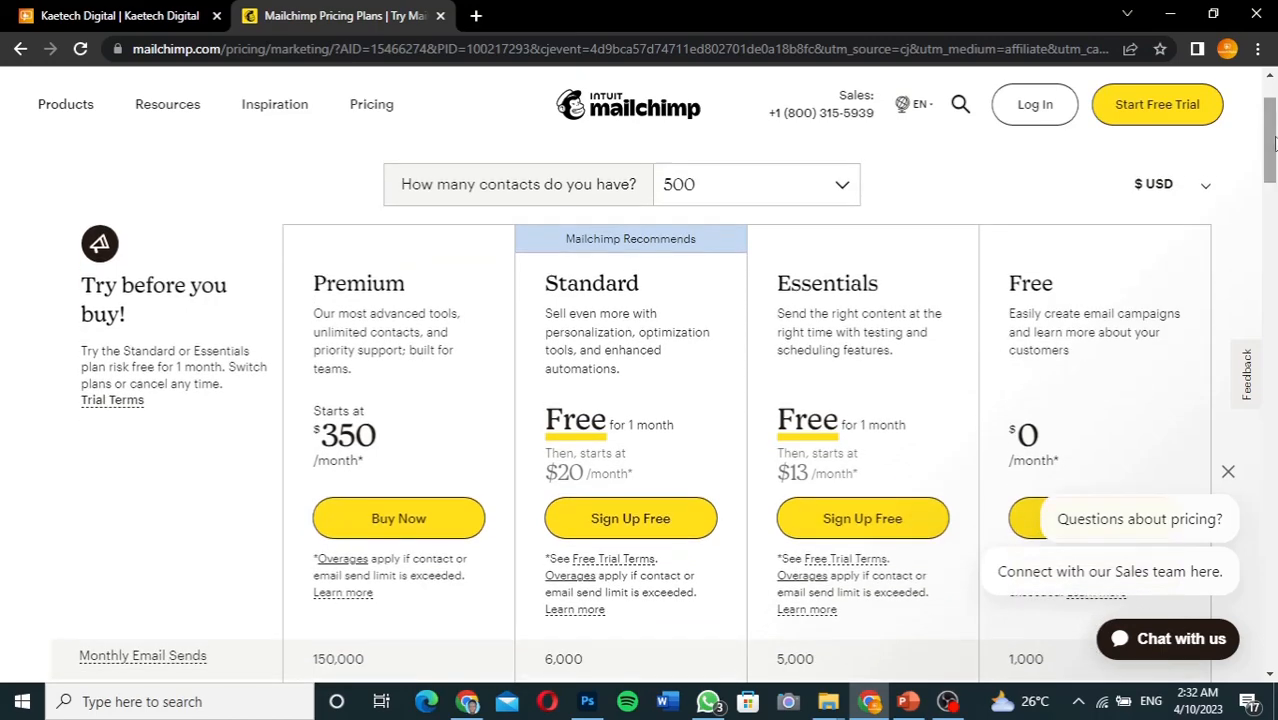
click(1228, 471)
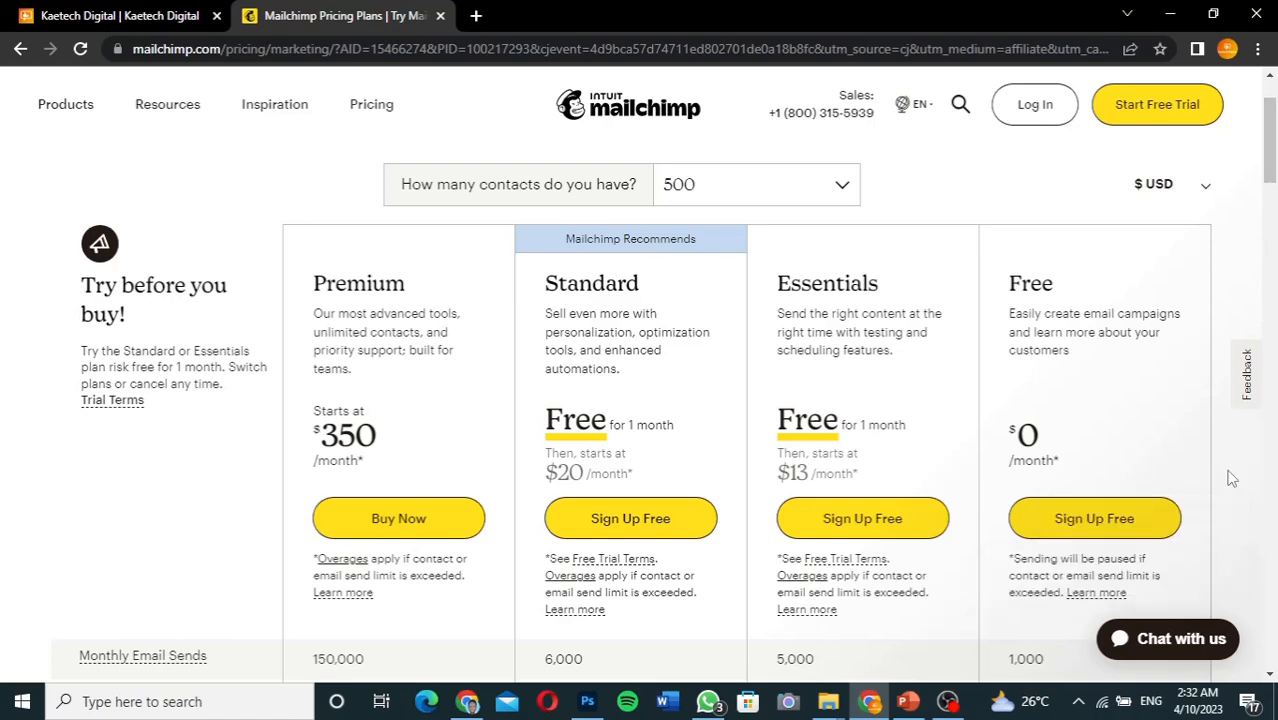
mouse_move(1271, 164)
mouse_down()
mouse_move(1271, 222)
mouse_move(1271, 177)
mouse_move(1271, 188)
mouse_up()
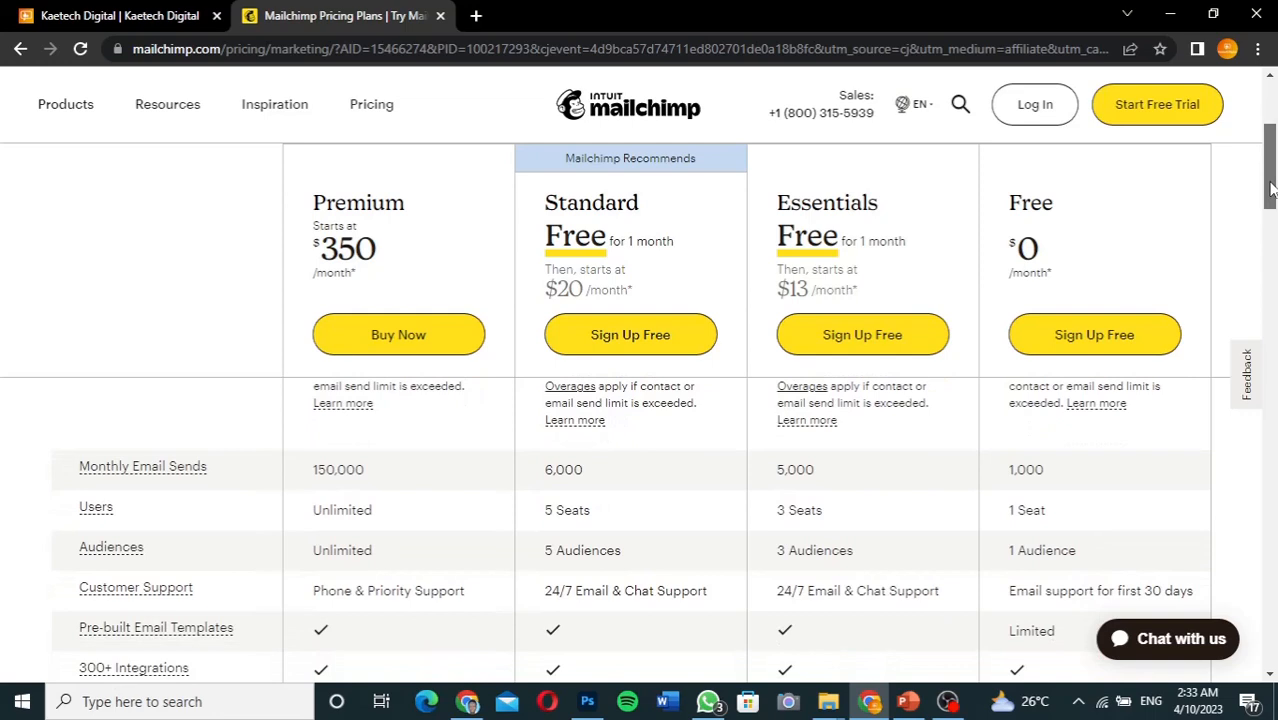
drag(1271, 189, 1271, 196)
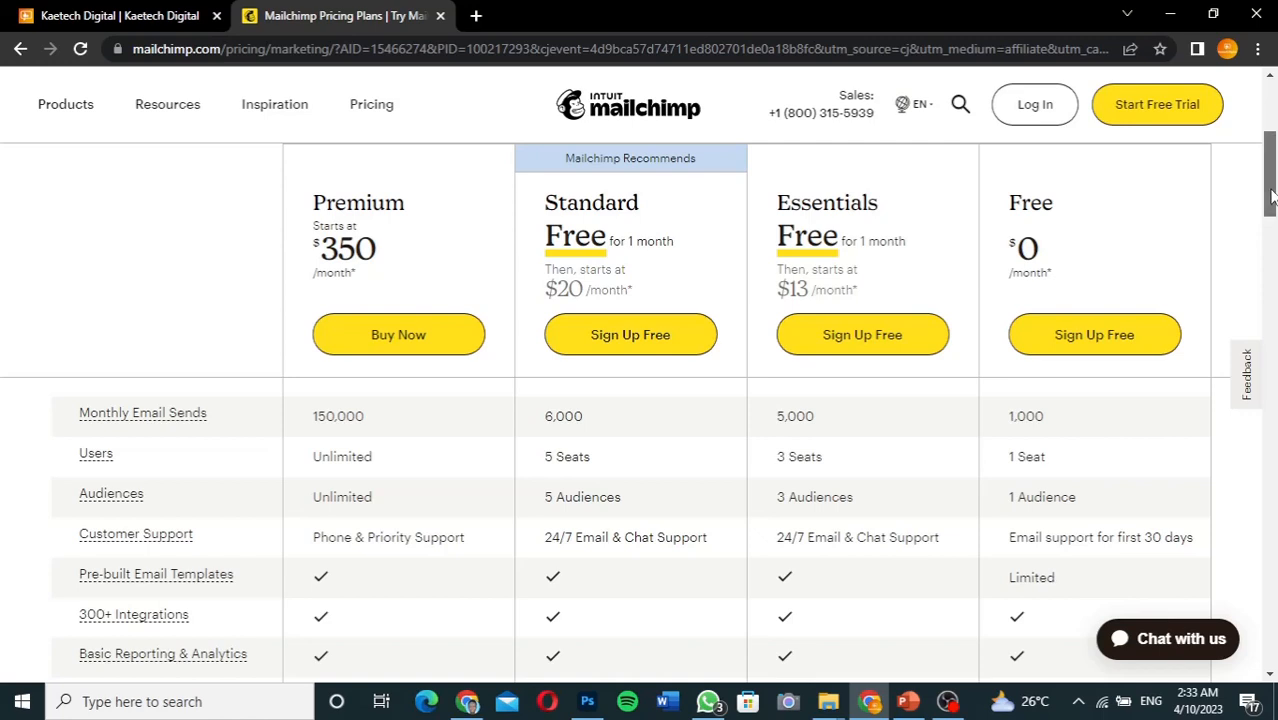
drag(1270, 197, 1272, 201)
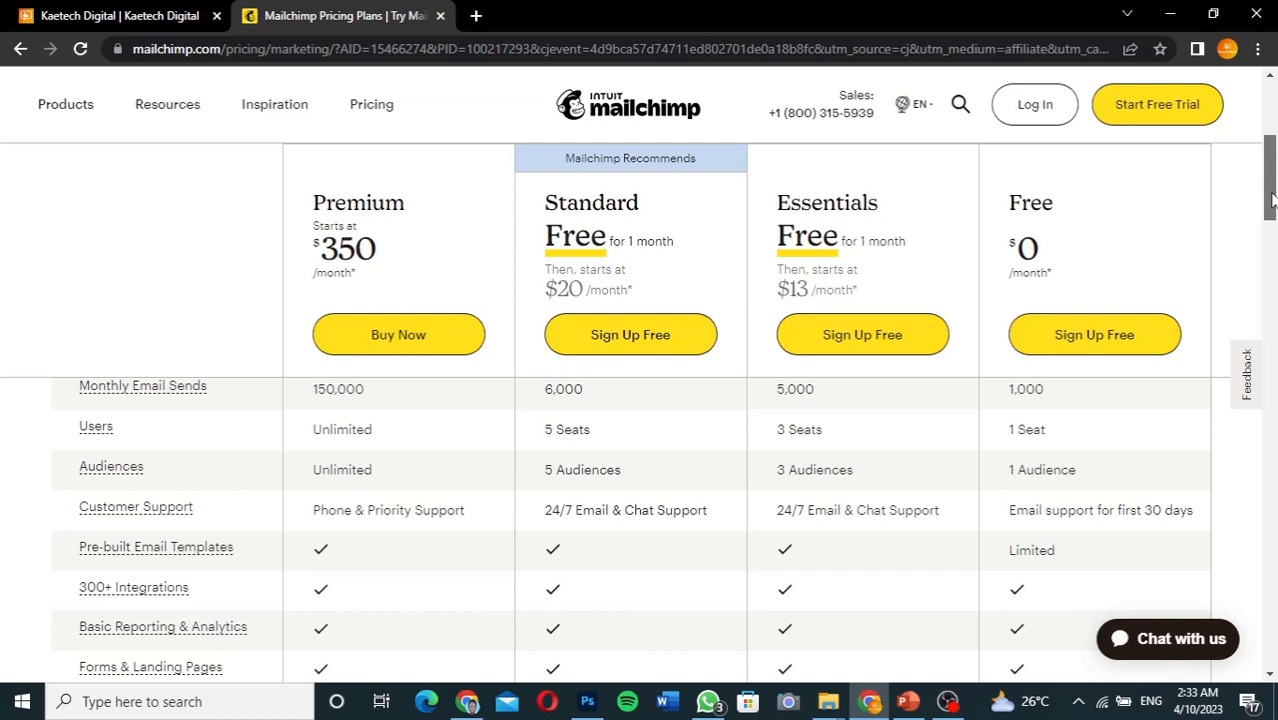
drag(1272, 201, 1273, 218)
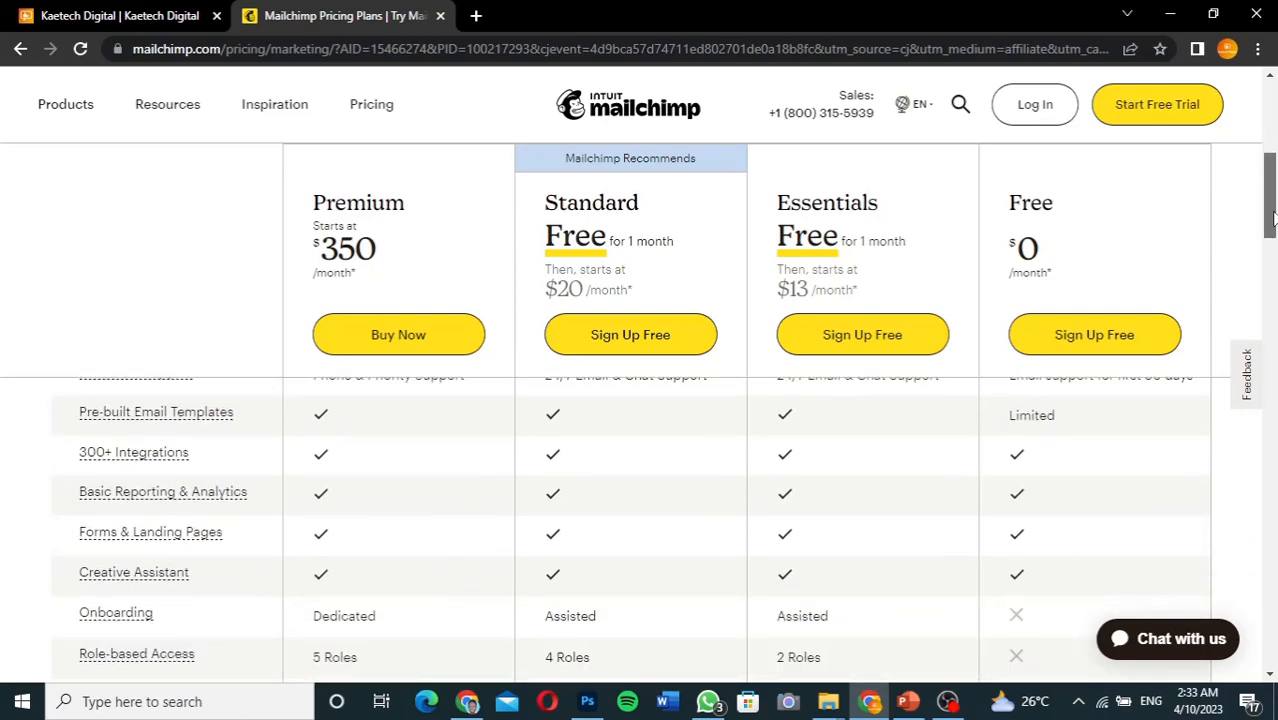
Scroll down the pricing table and choose Sign Up Free under the Free plan
drag(1273, 218, 1273, 160)
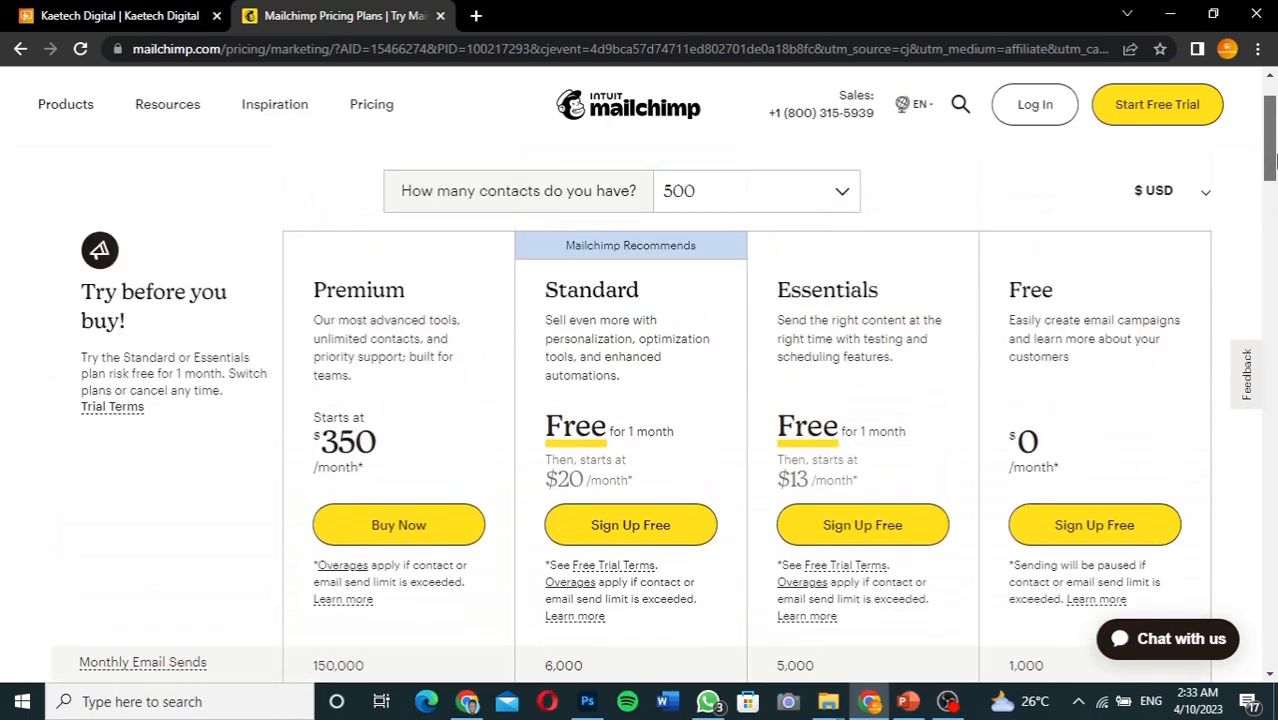
mouse_move(1273, 169)
mouse_down()
mouse_move(1273, 210)
mouse_move(1273, 190)
mouse_up()
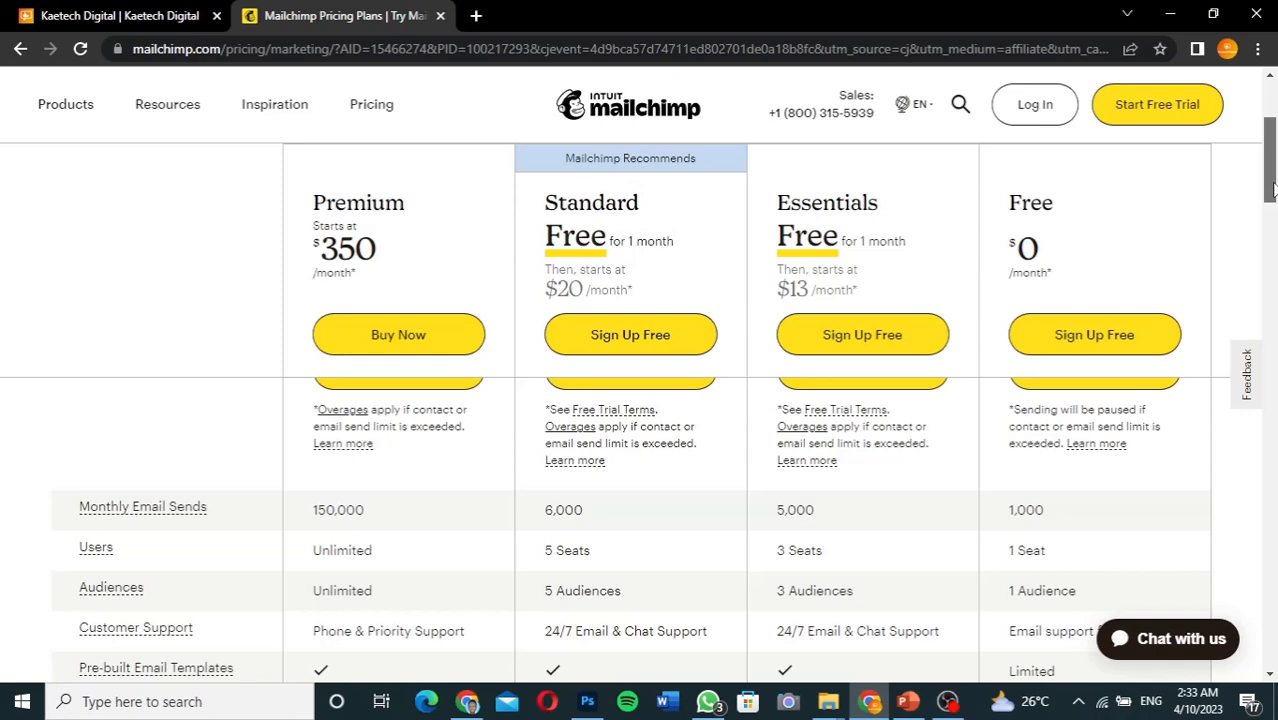
drag(1274, 190, 1274, 191)
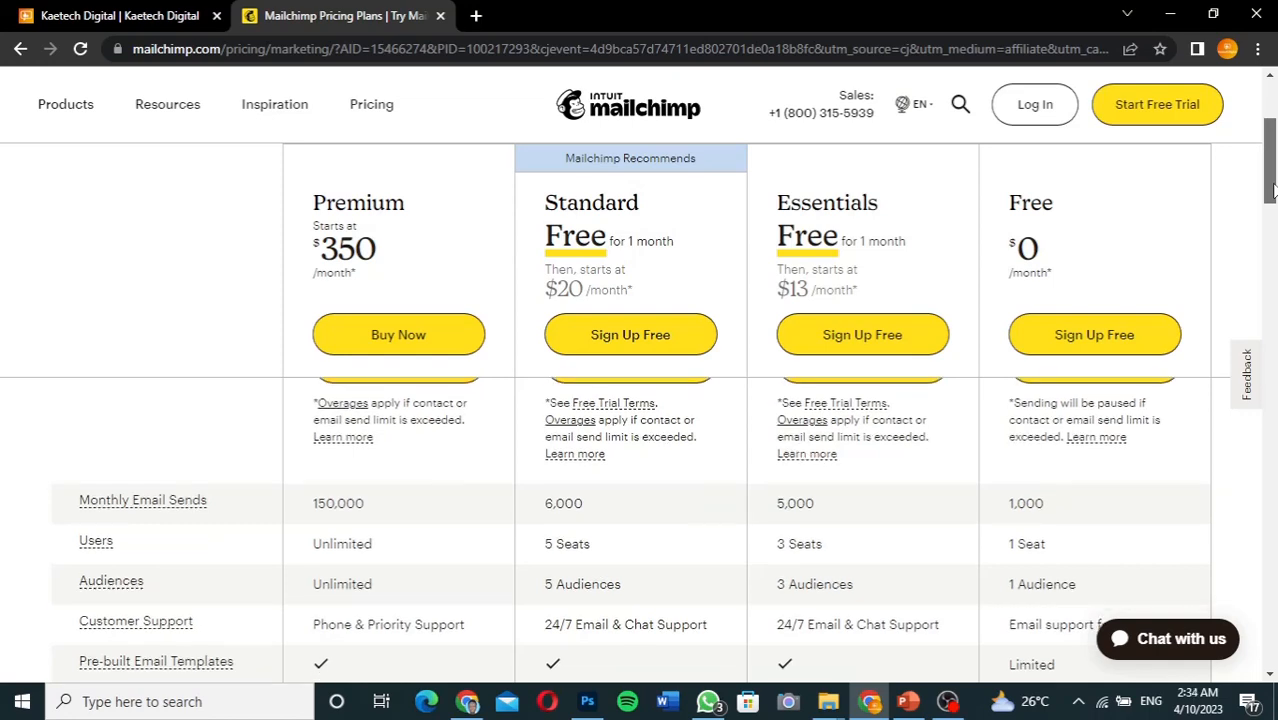
mouse_move(1274, 190)
mouse_down()
mouse_move(1274, 227)
mouse_move(1274, 183)
mouse_up()
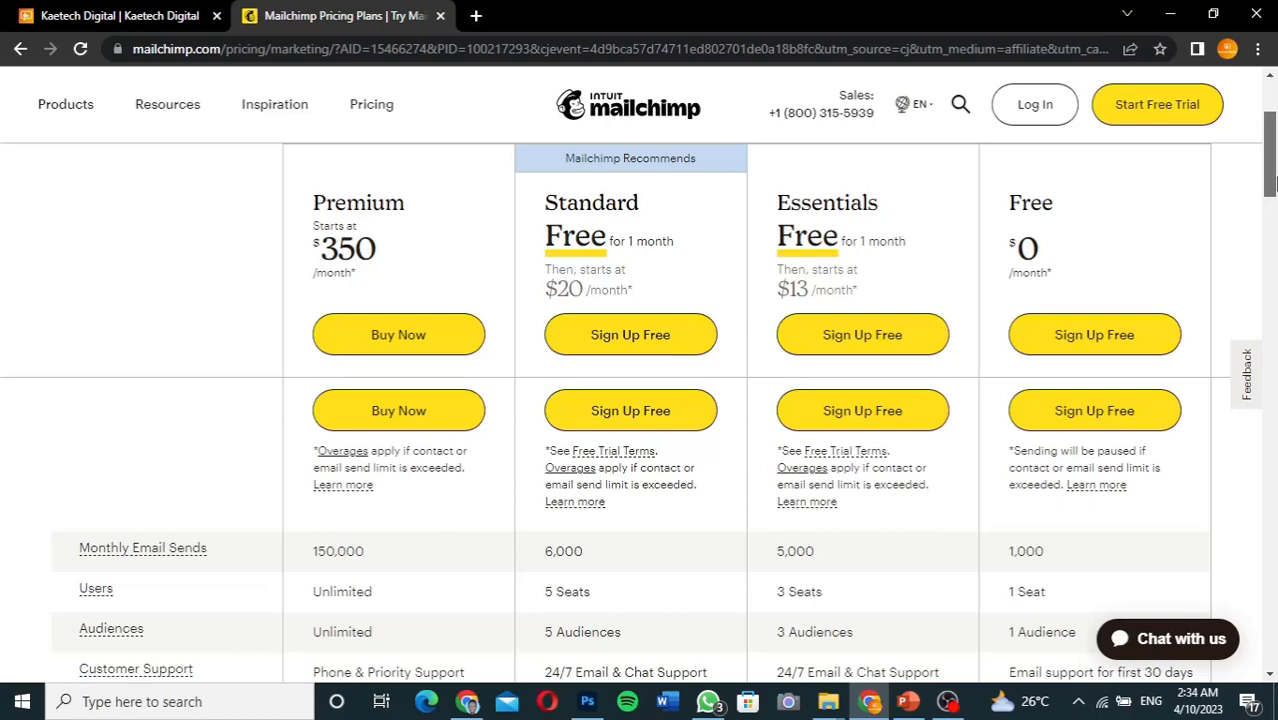
drag(1276, 184, 1272, 170)
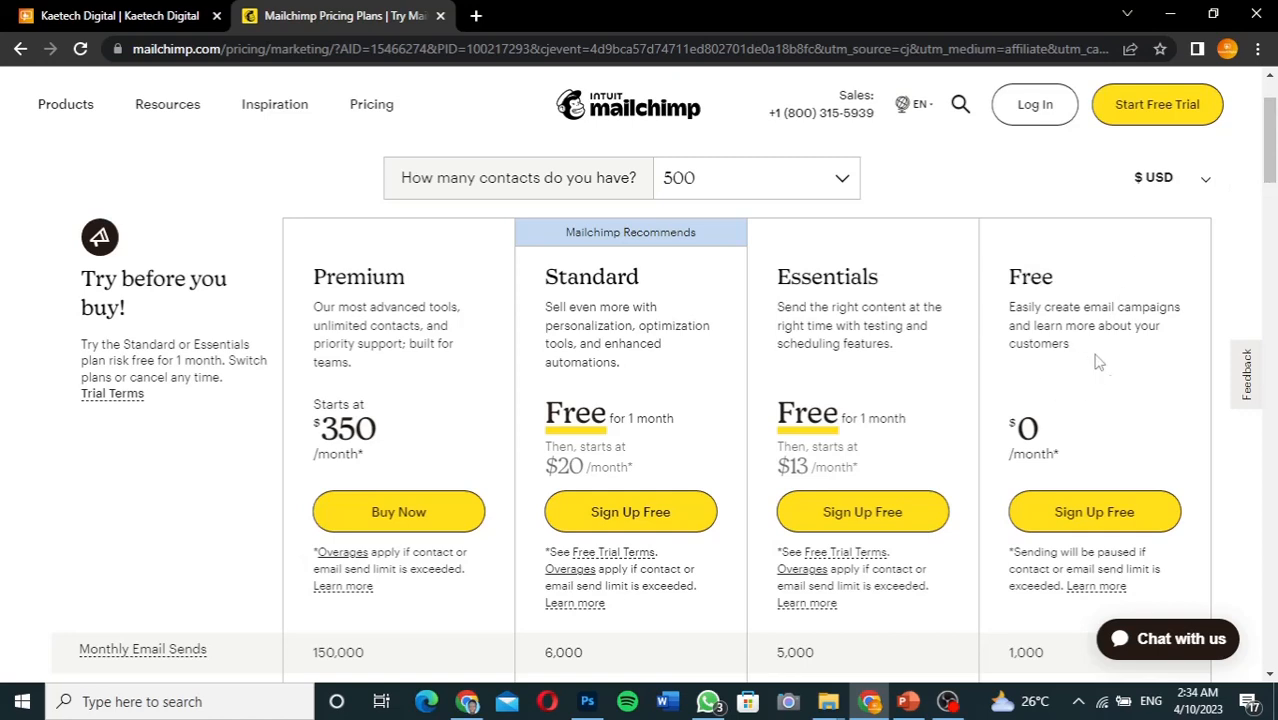
drag(1273, 148, 1274, 150)
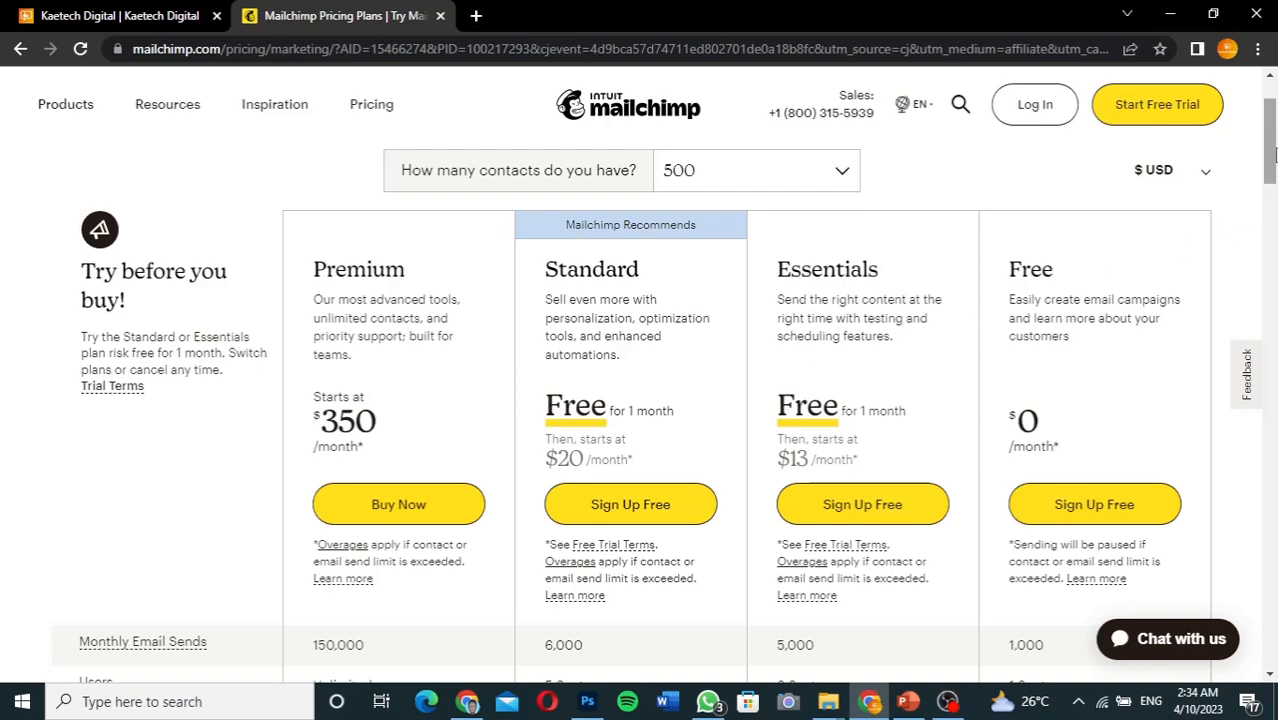
scroll(1272, 165, down, 1)
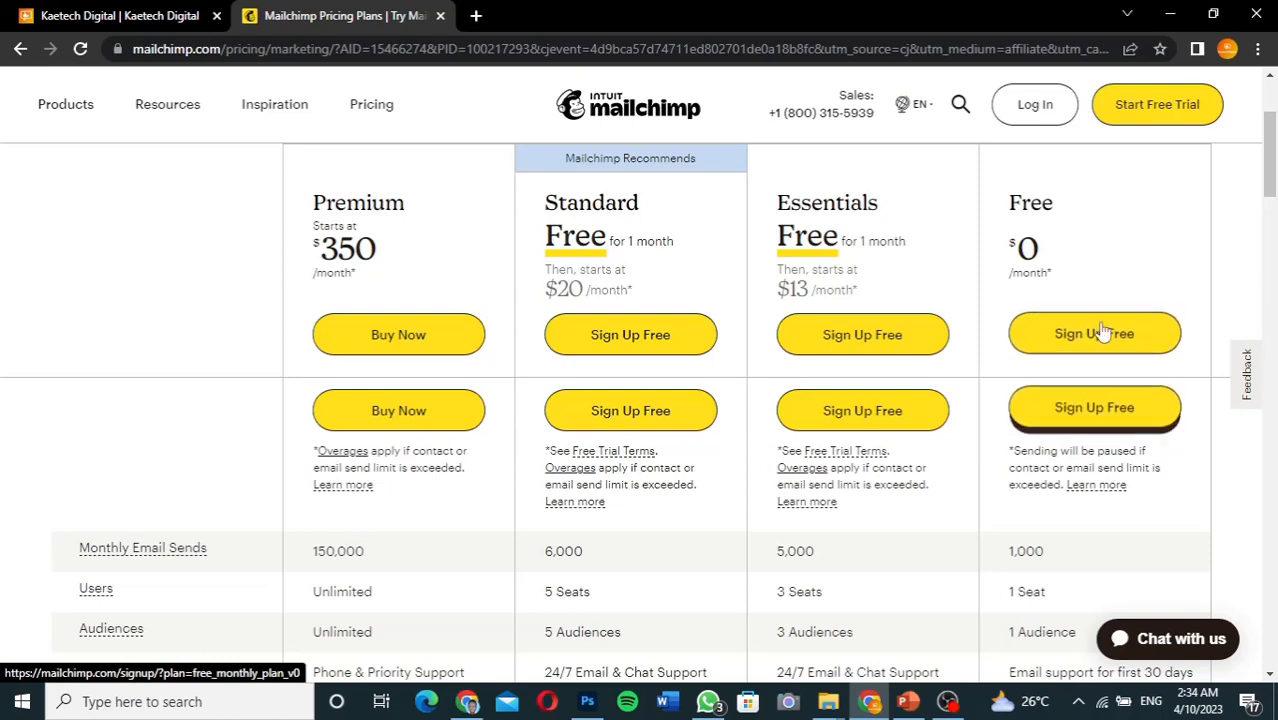
click(1080, 406)
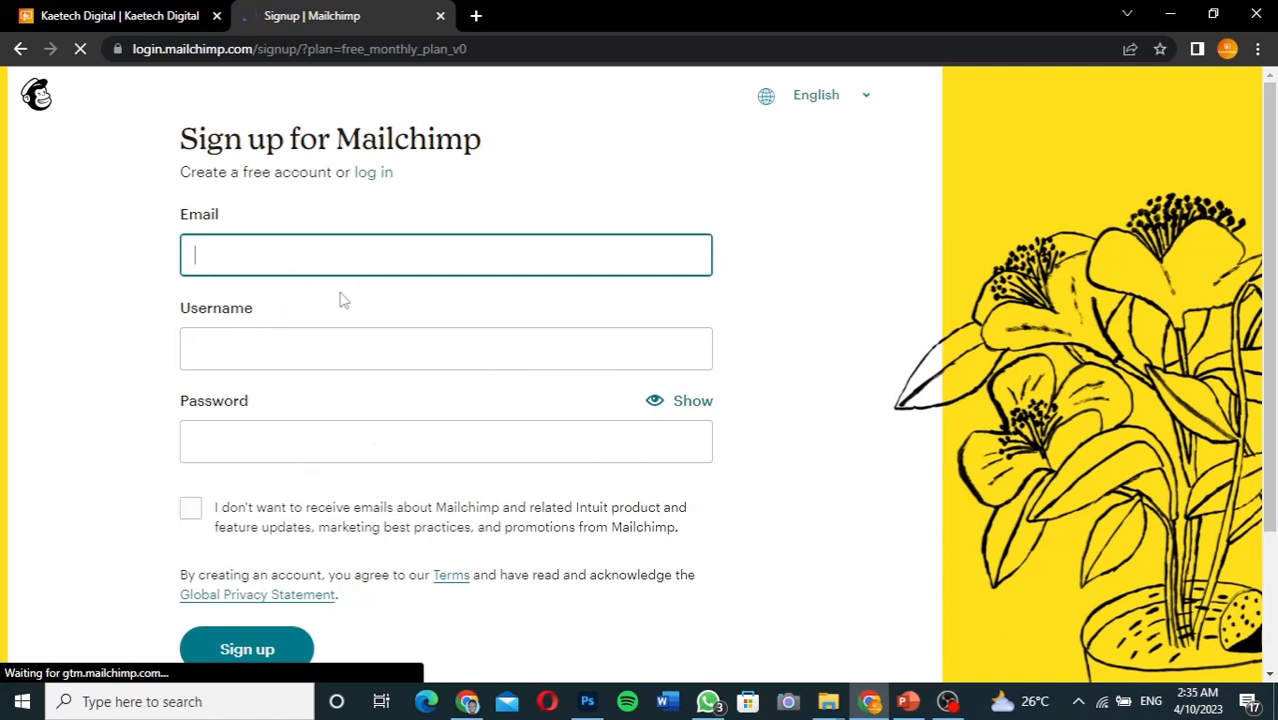
Enter the account e-mail address and a username in the signup form
click(293, 262)
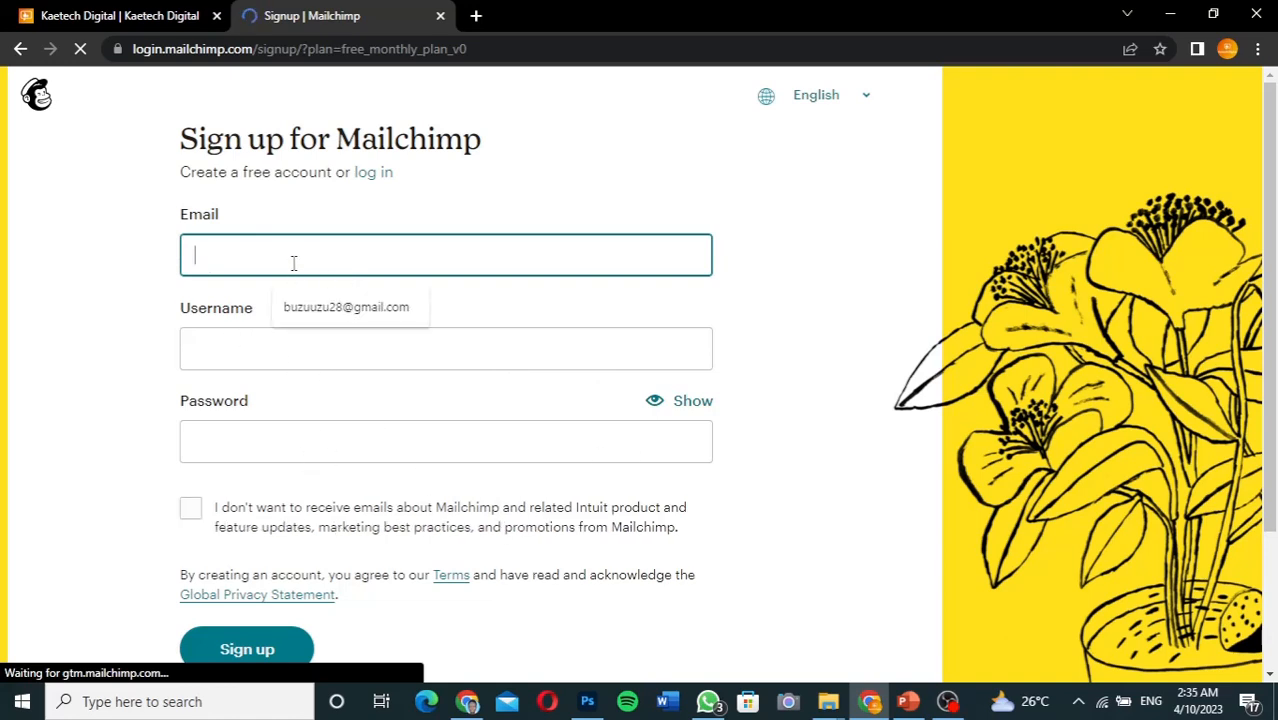
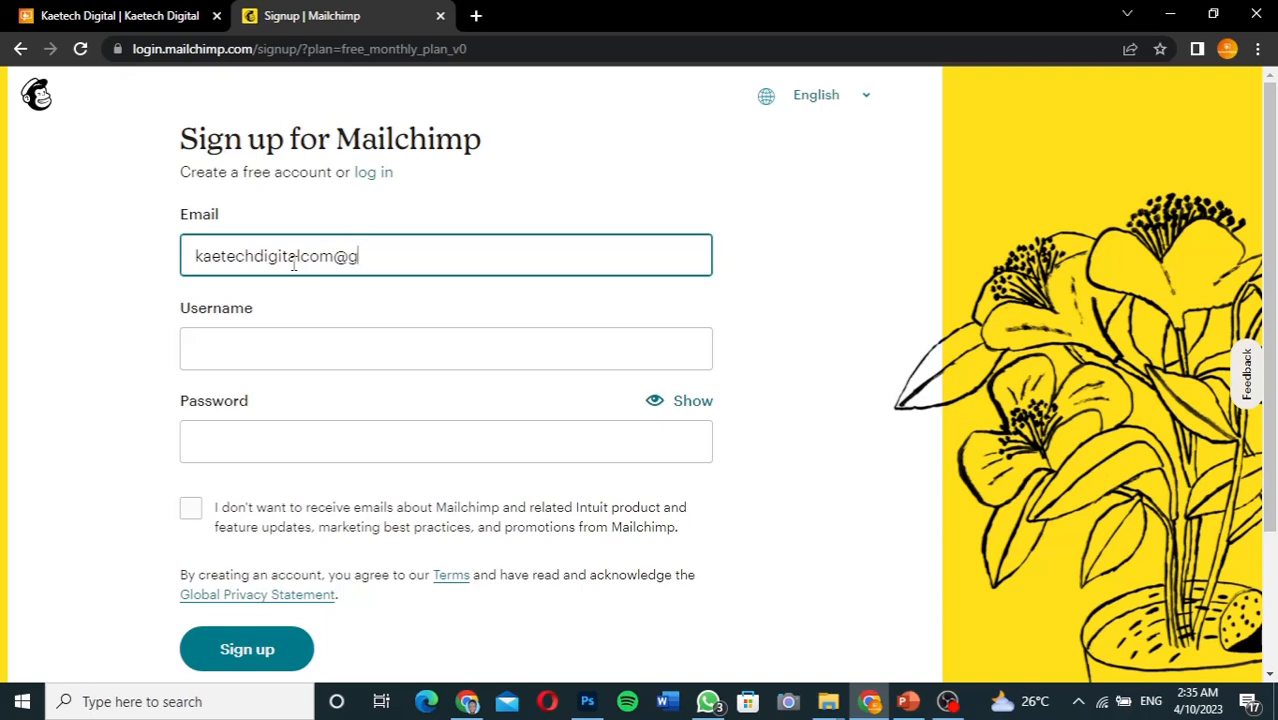
key(Tab)
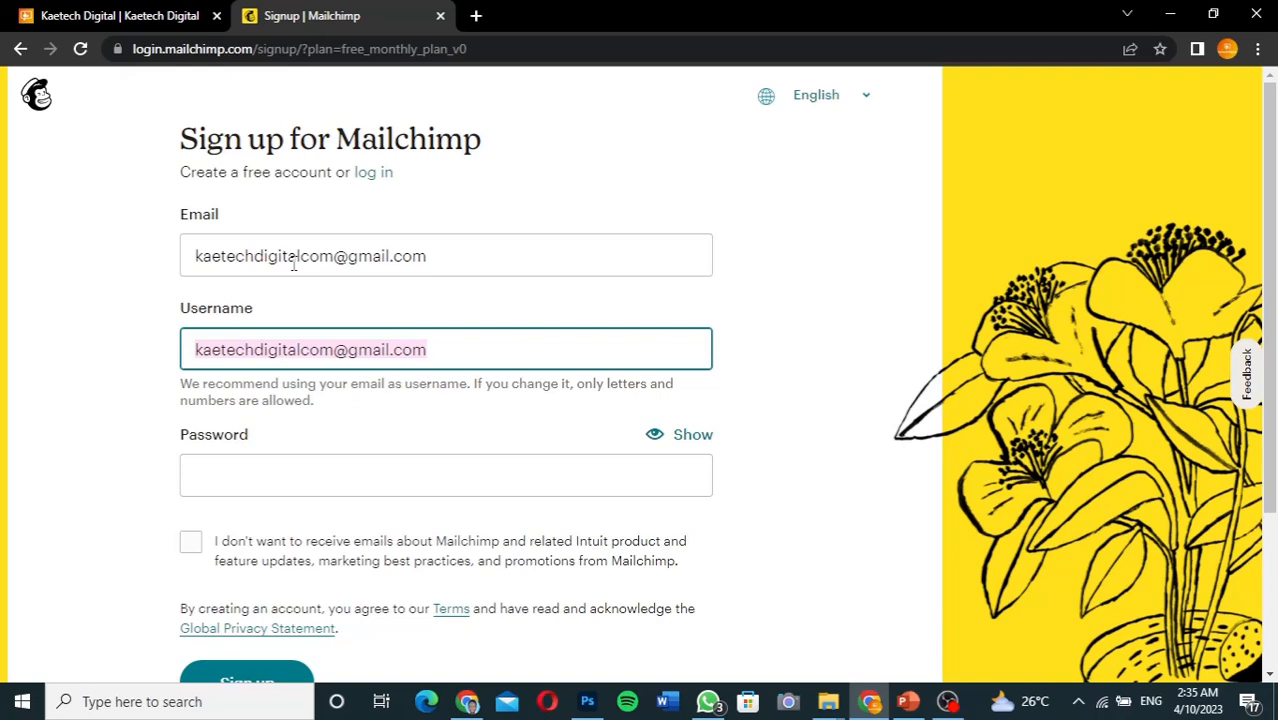
text(ka)
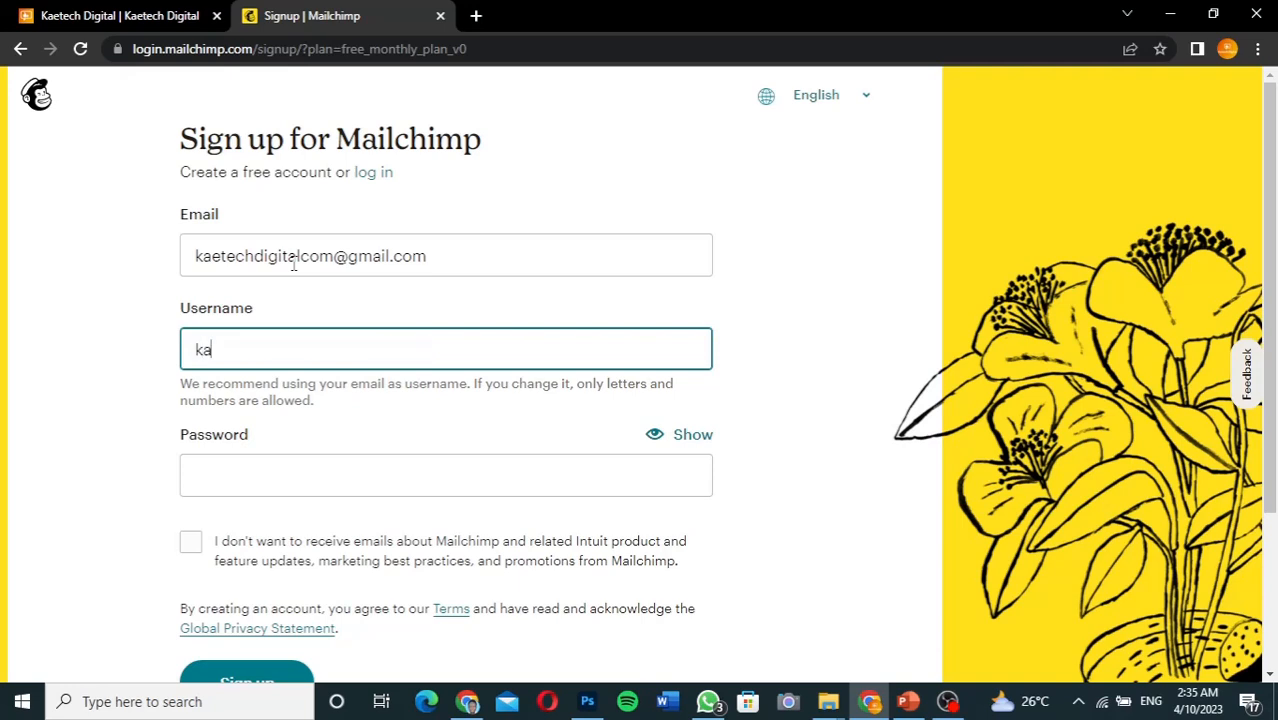
text(etechdigital)
Fill the Password field with Chrome's suggested strong password
click(229, 488)
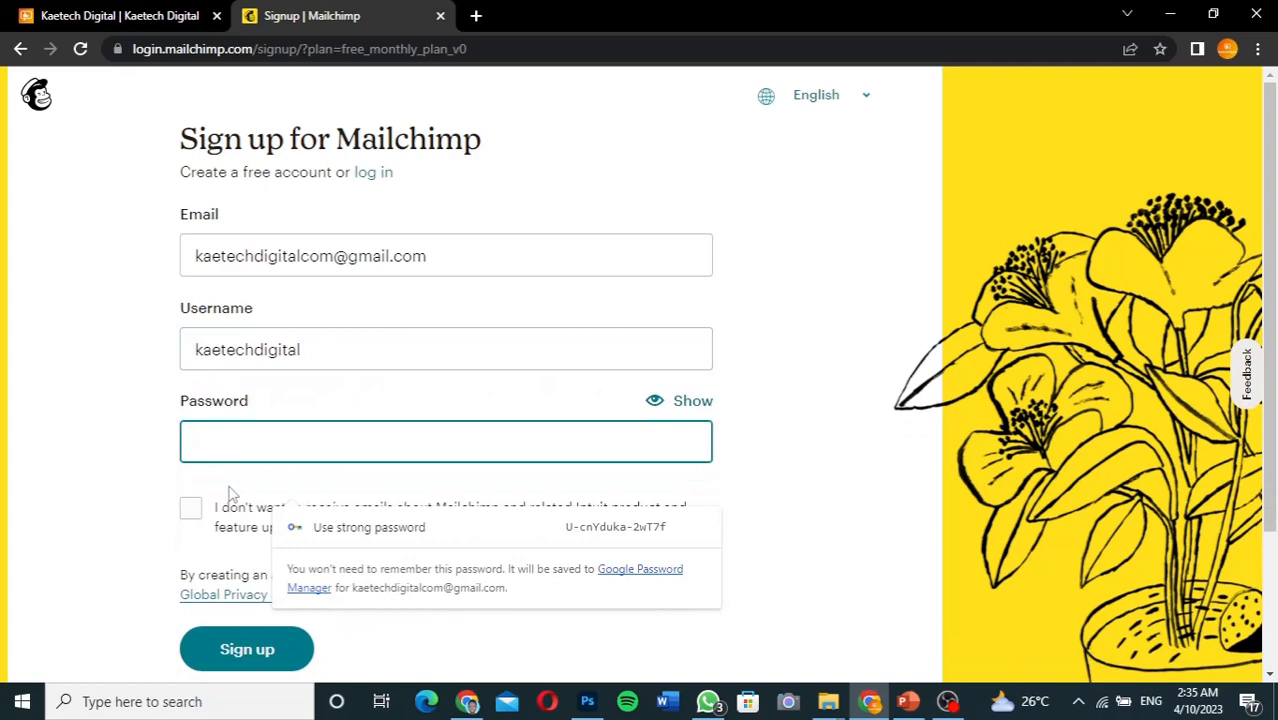
click(659, 402)
click(373, 450)
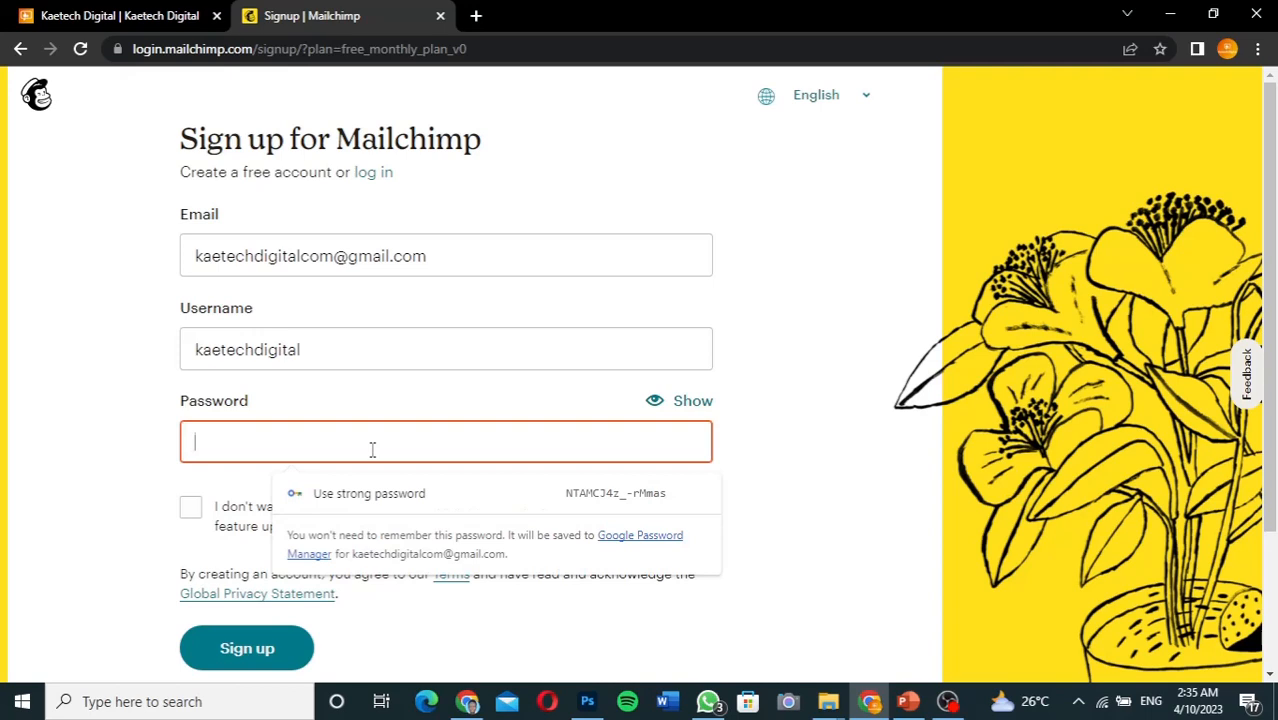
click(369, 493)
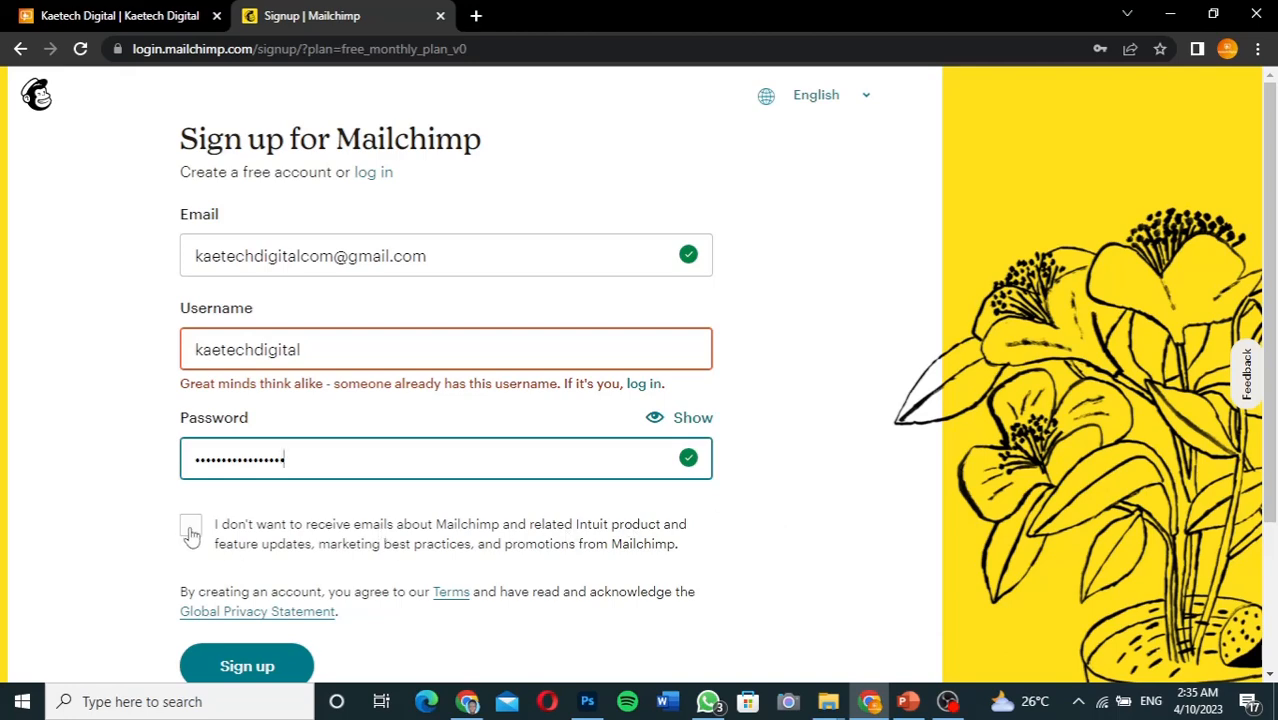
Append 'com' to the taken username so it validates, then submit the signup form
click(772, 500)
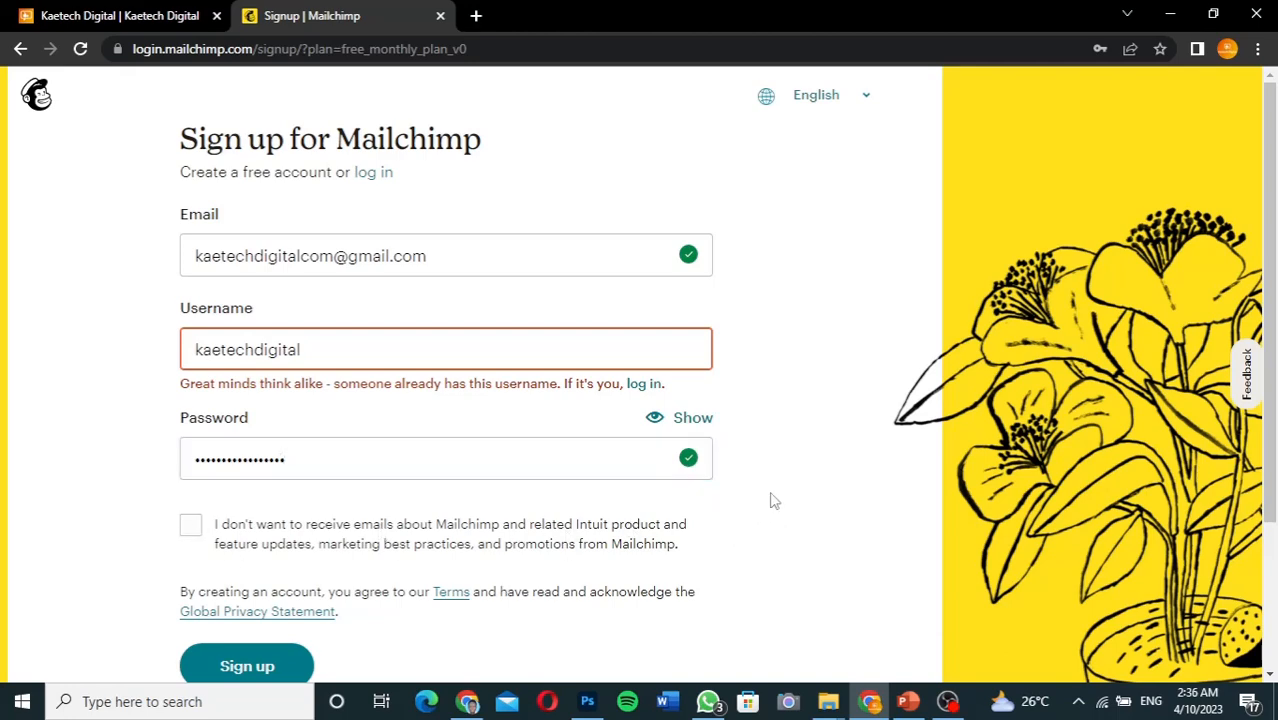
scroll(772, 500, down, 1)
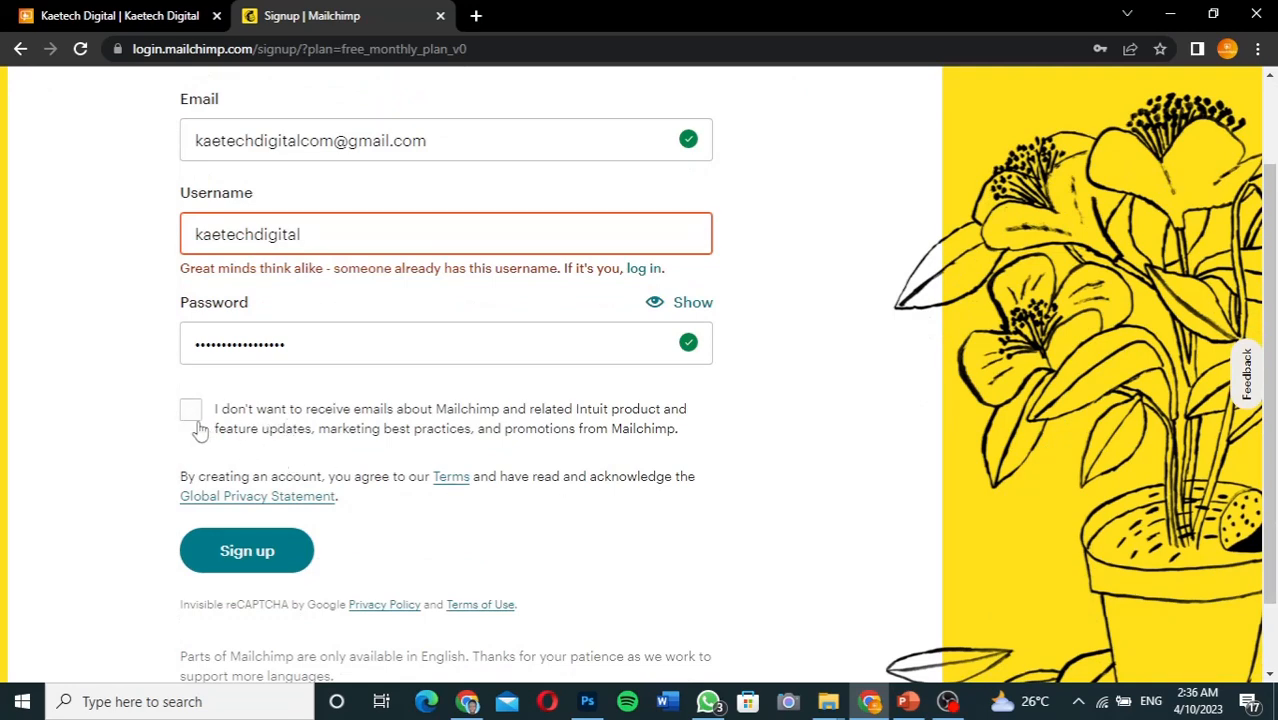
click(245, 560)
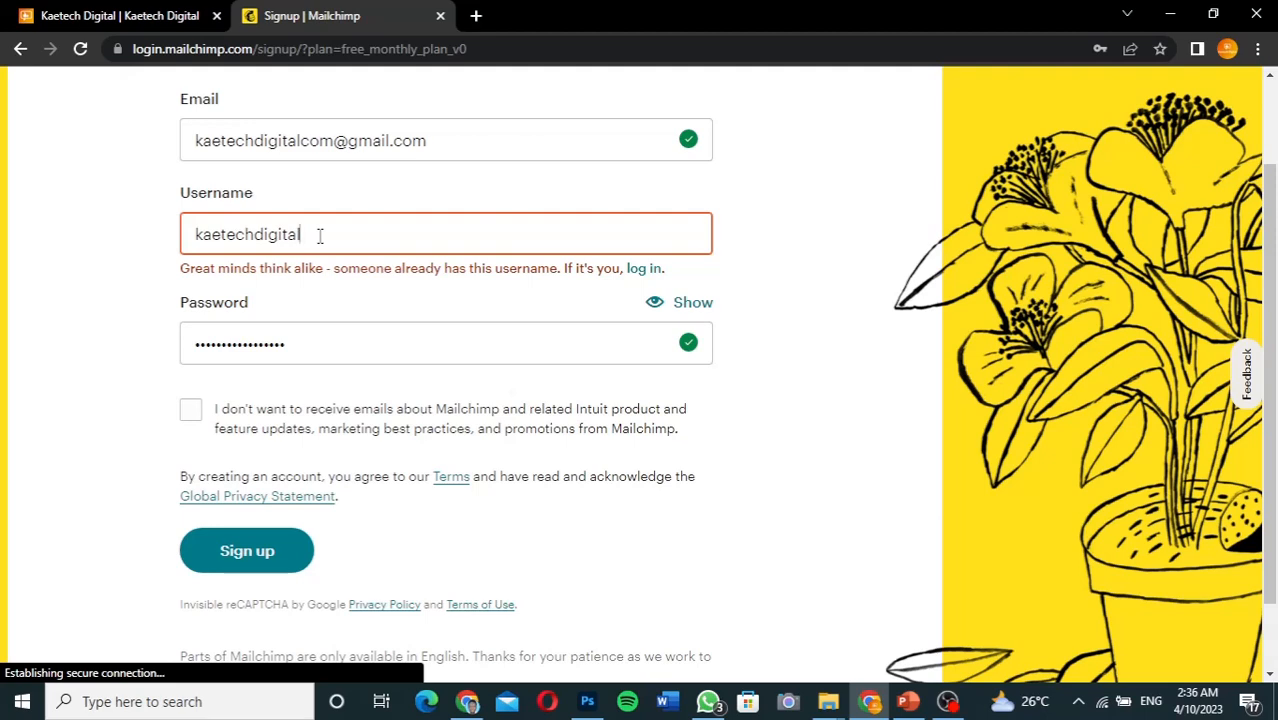
text(com)
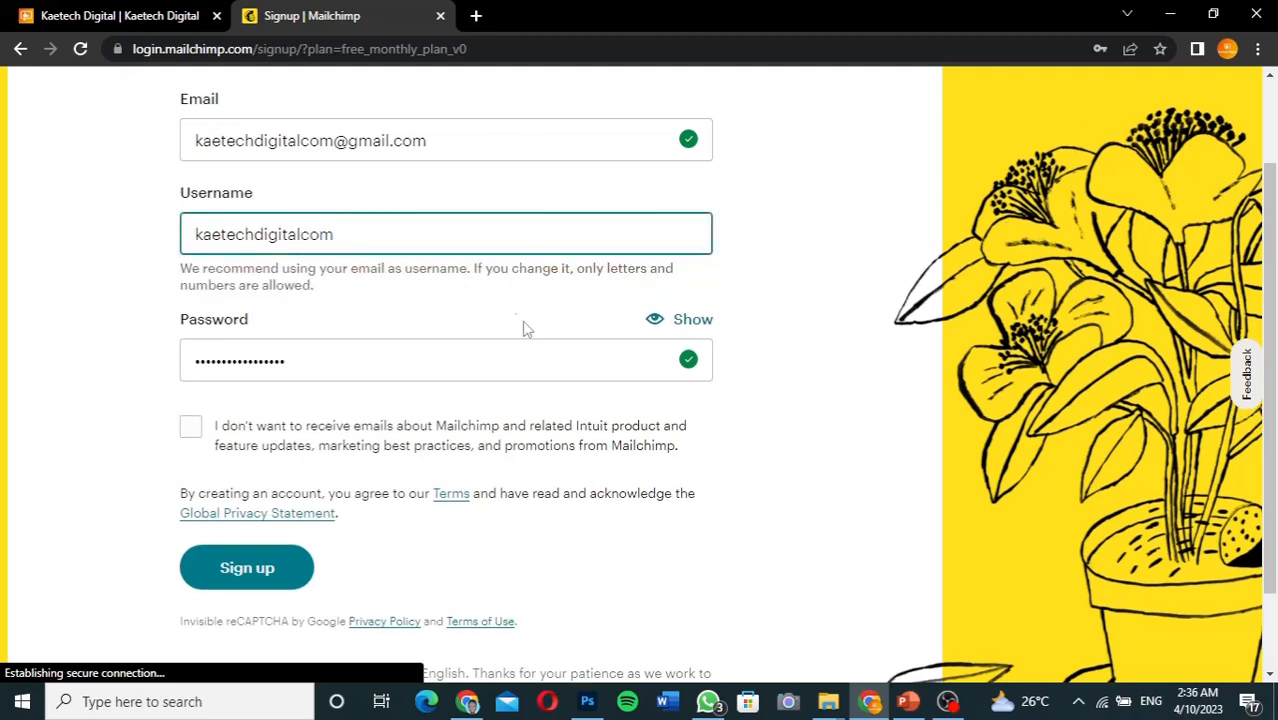
click(789, 435)
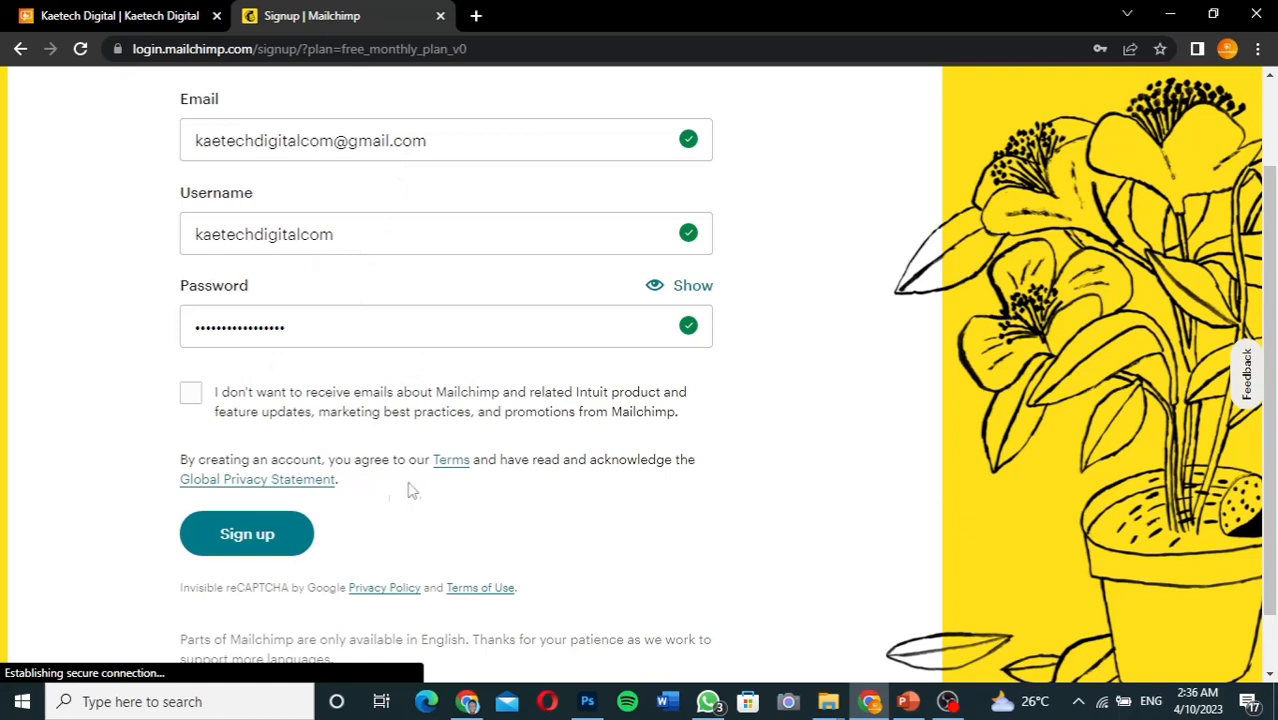
click(265, 545)
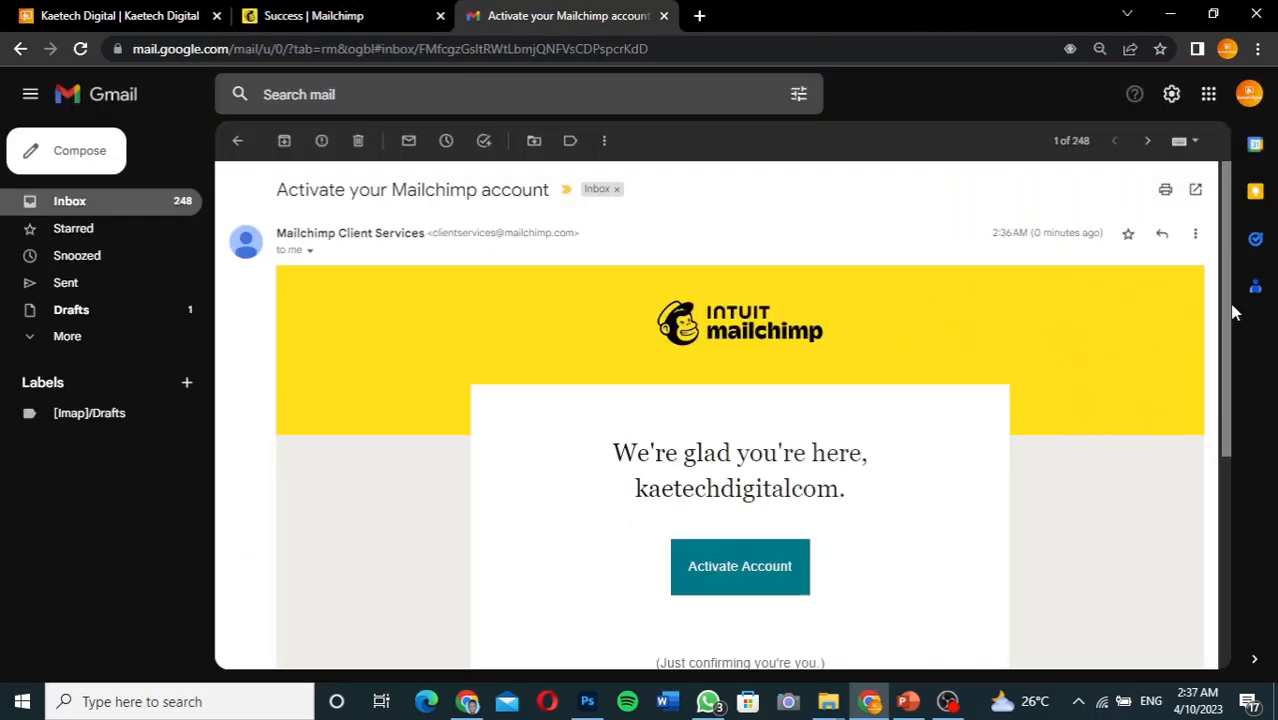
Use the Activate Account button in the 'Activate your Mailchimp account' email
scroll(1233, 330, down, 1)
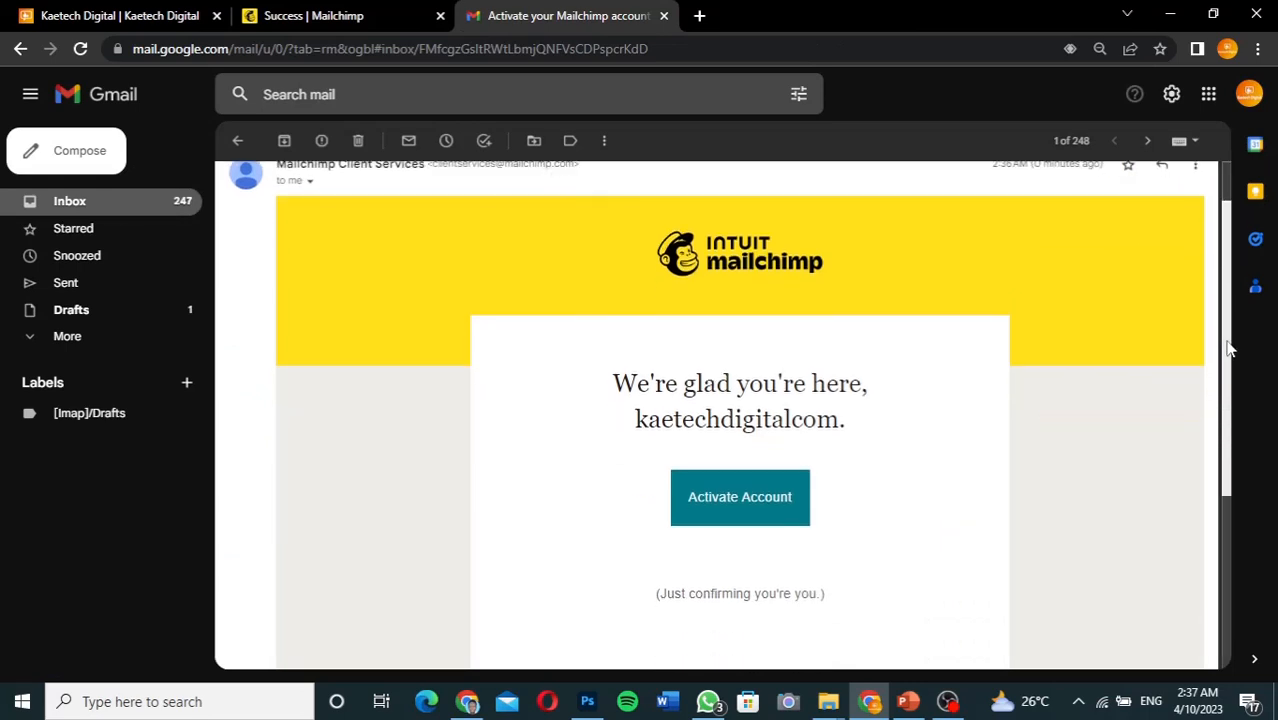
drag(1228, 342, 1228, 412)
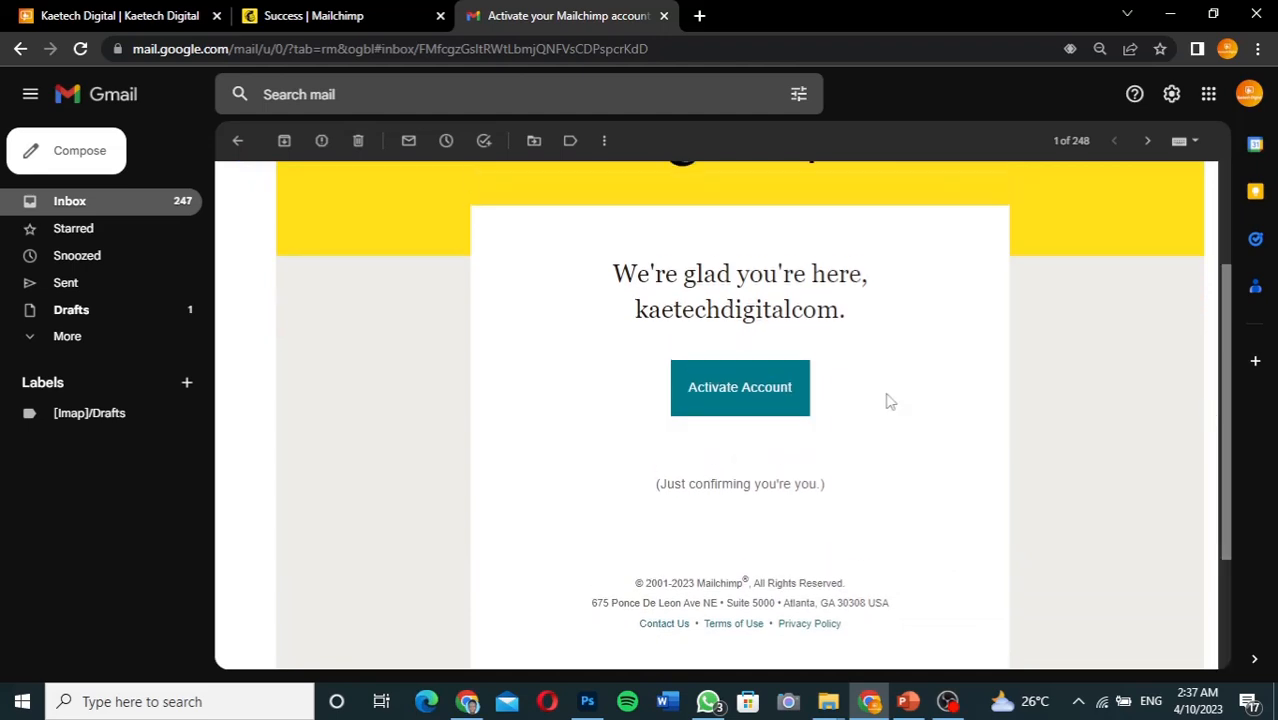
click(760, 407)
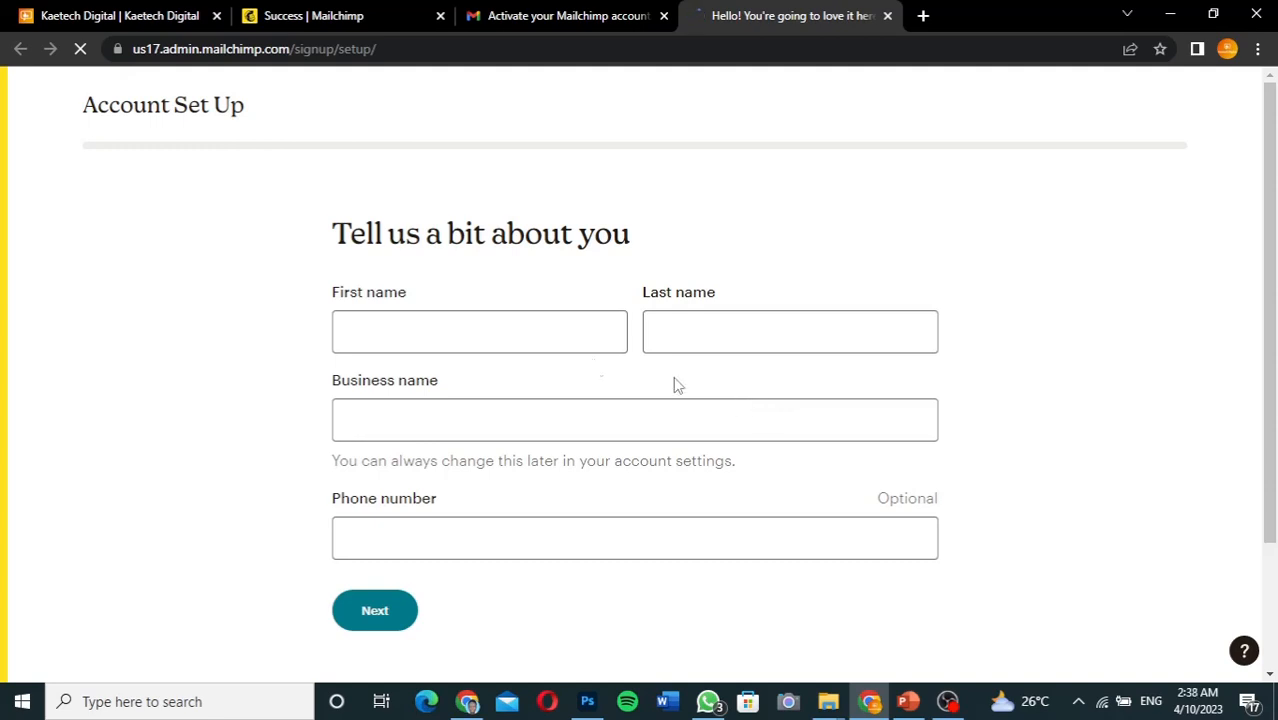
Enter the owner's first and last name and business name 'Digital Books', then continue
click(469, 330)
key(Tab)
click(415, 422)
text(Digital)
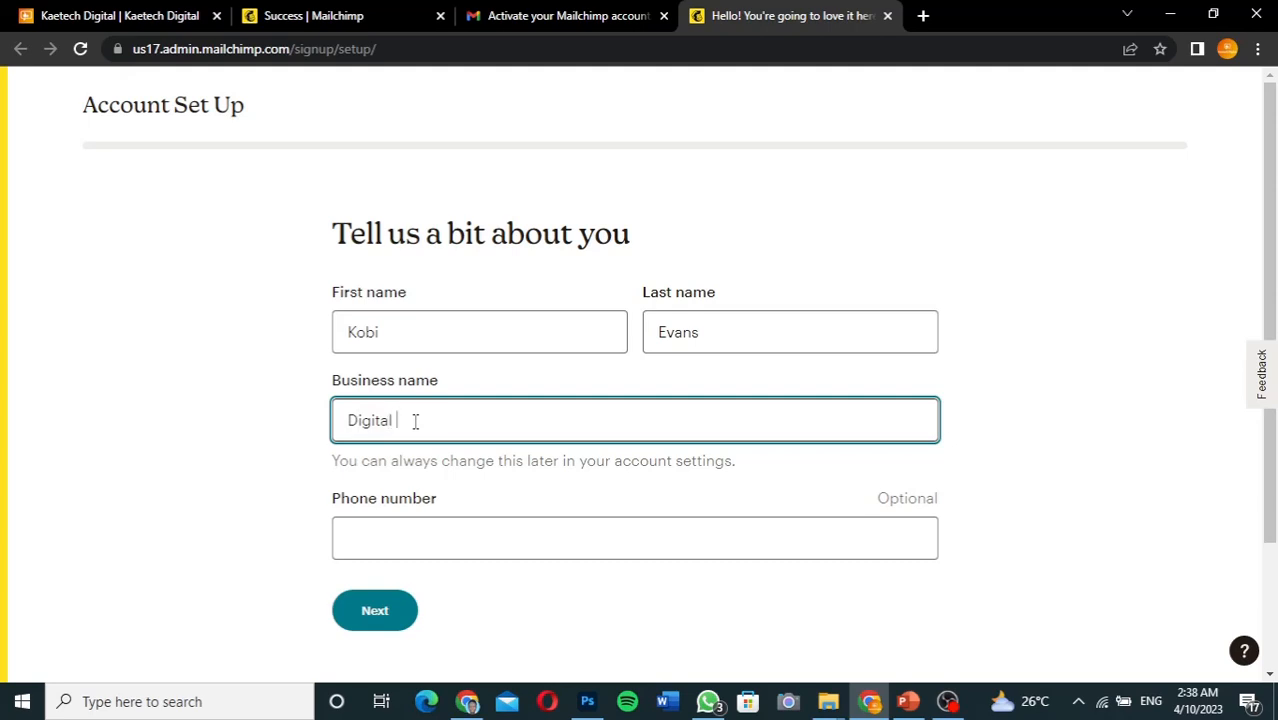
text( Books)
click(383, 614)
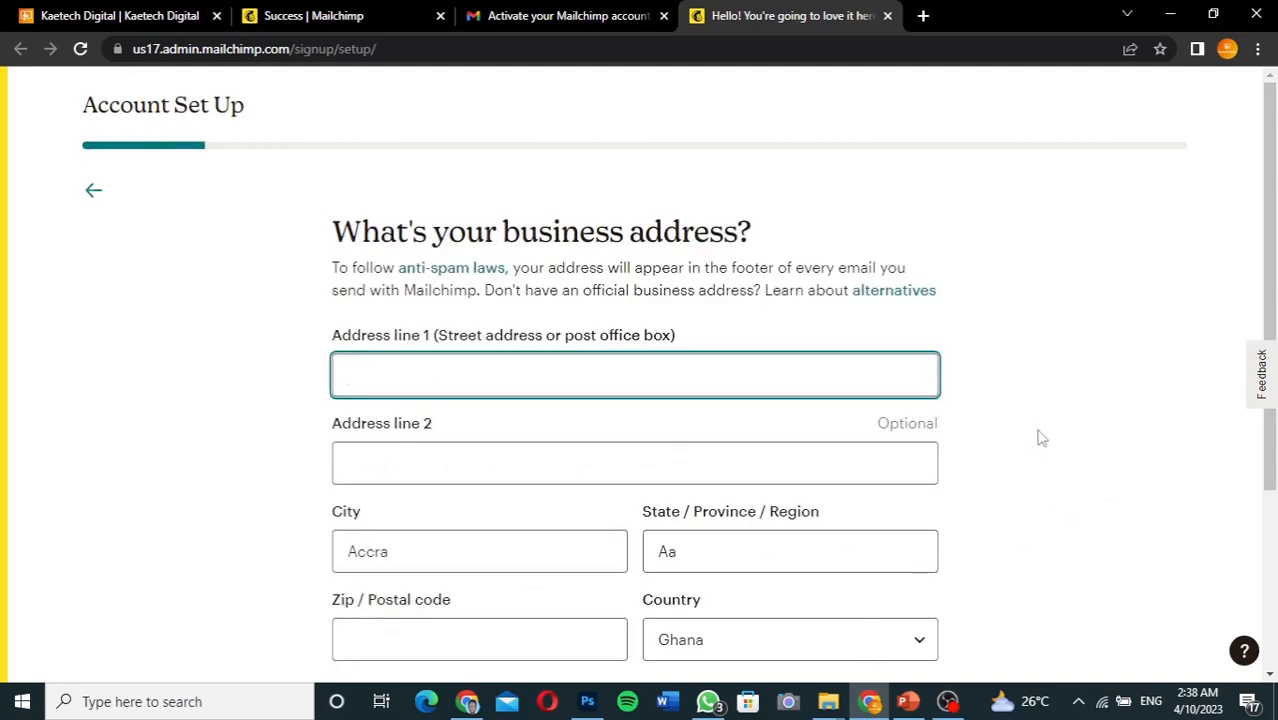
Submit the filled-in business address to continue to the top-goal question
scroll(1040, 437, down, 1)
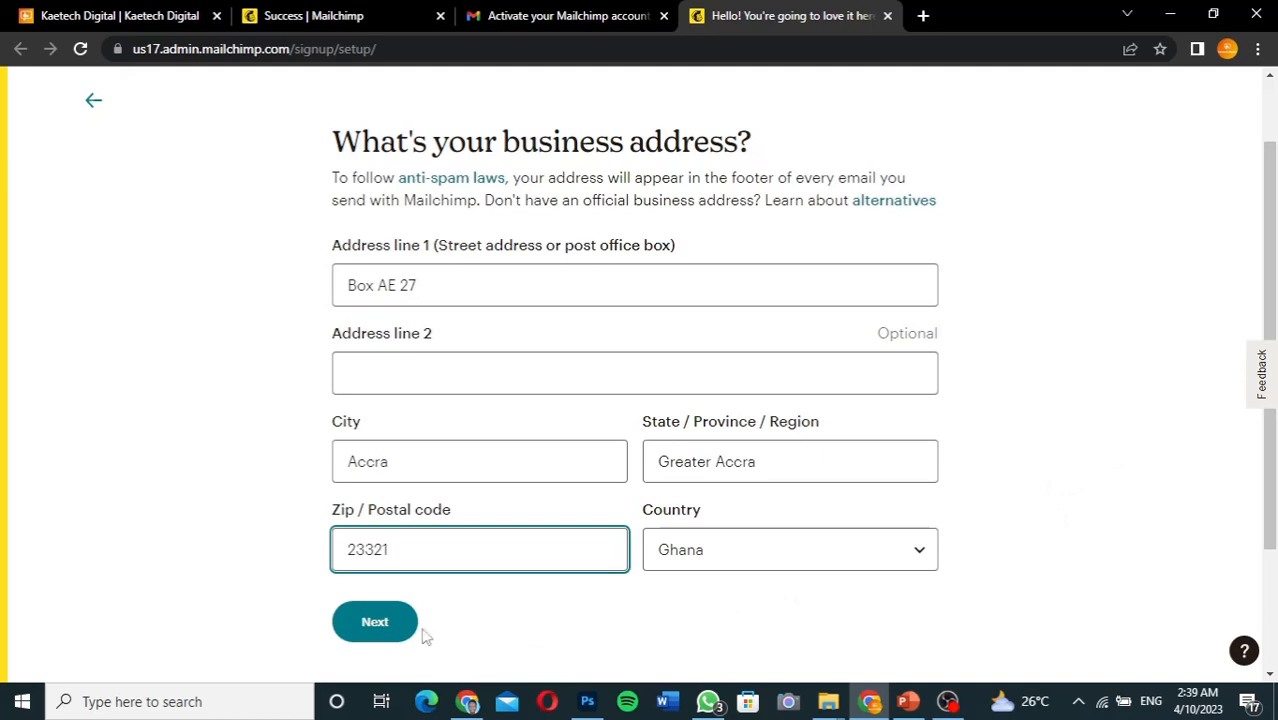
click(395, 622)
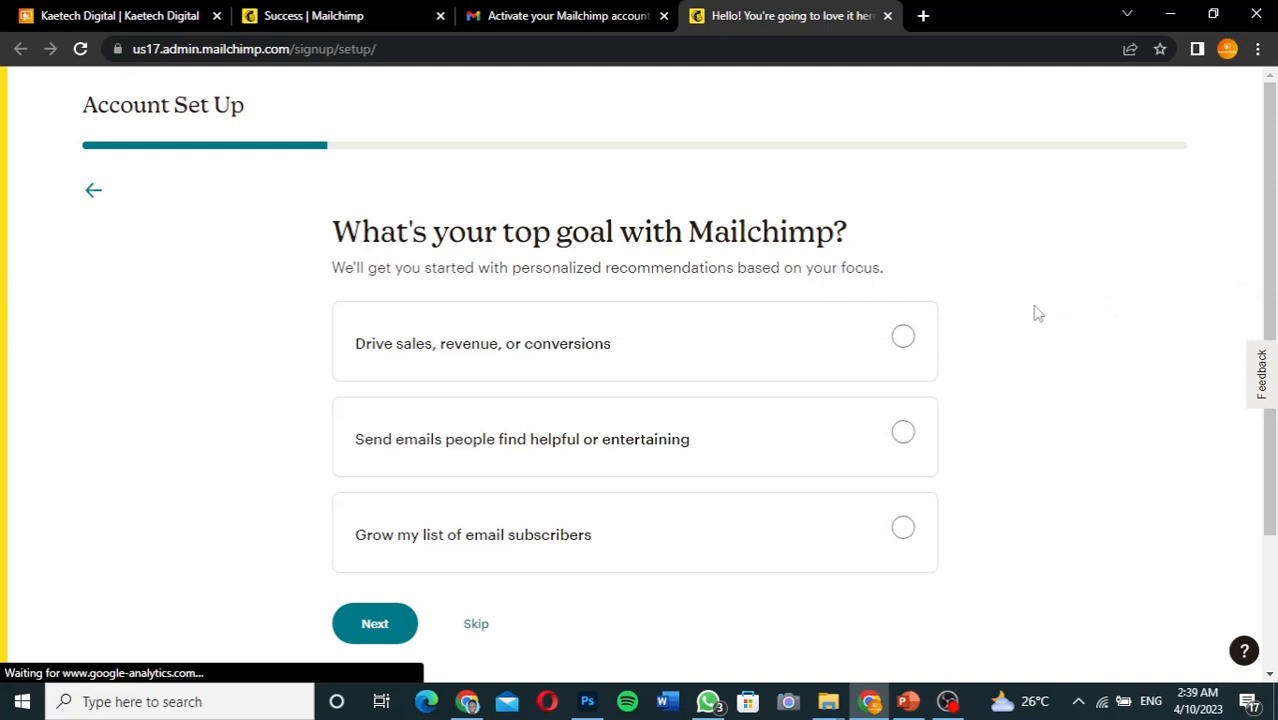
Choose 'Grow my list of email subscribers' as the top goal
scroll(1037, 313, down, 1)
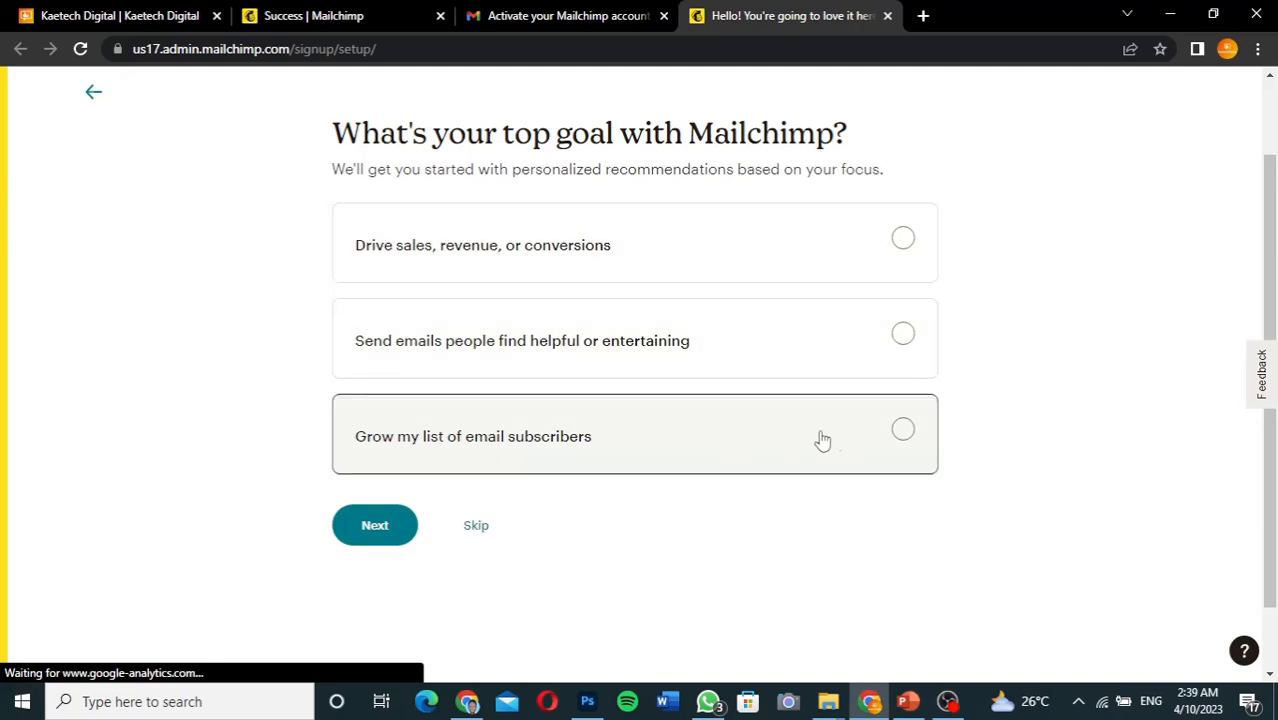
click(904, 432)
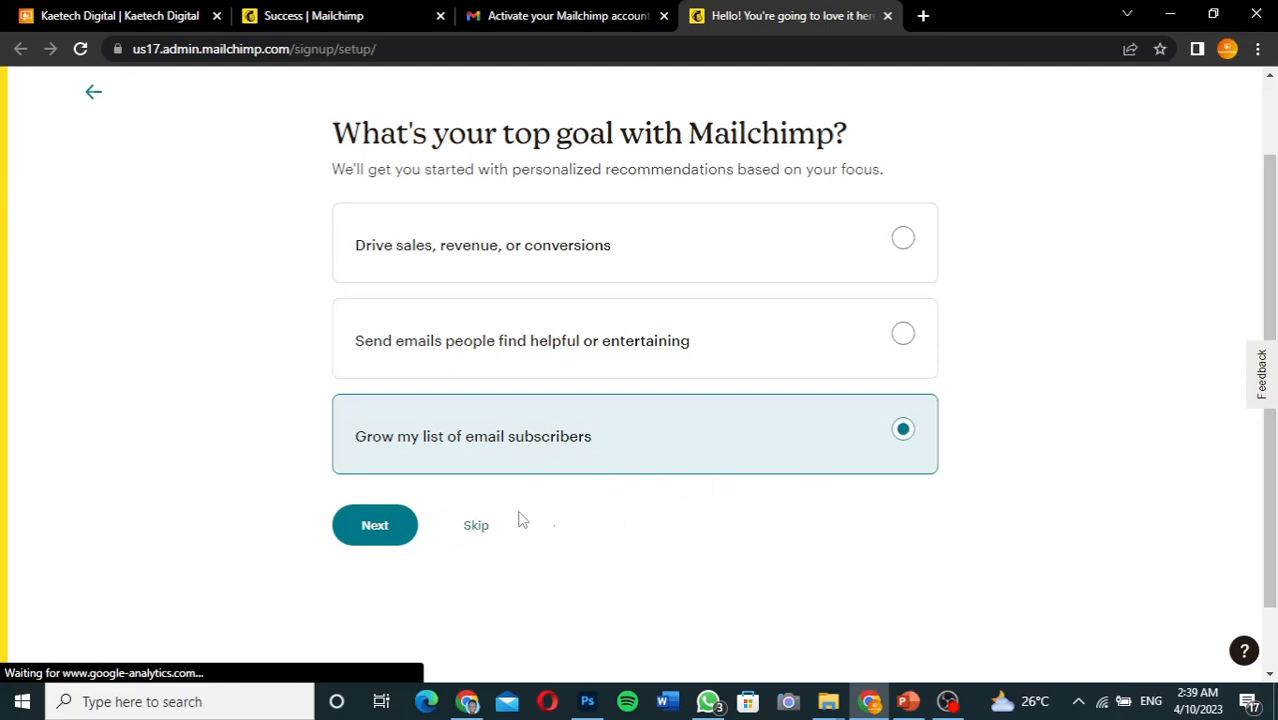
click(394, 527)
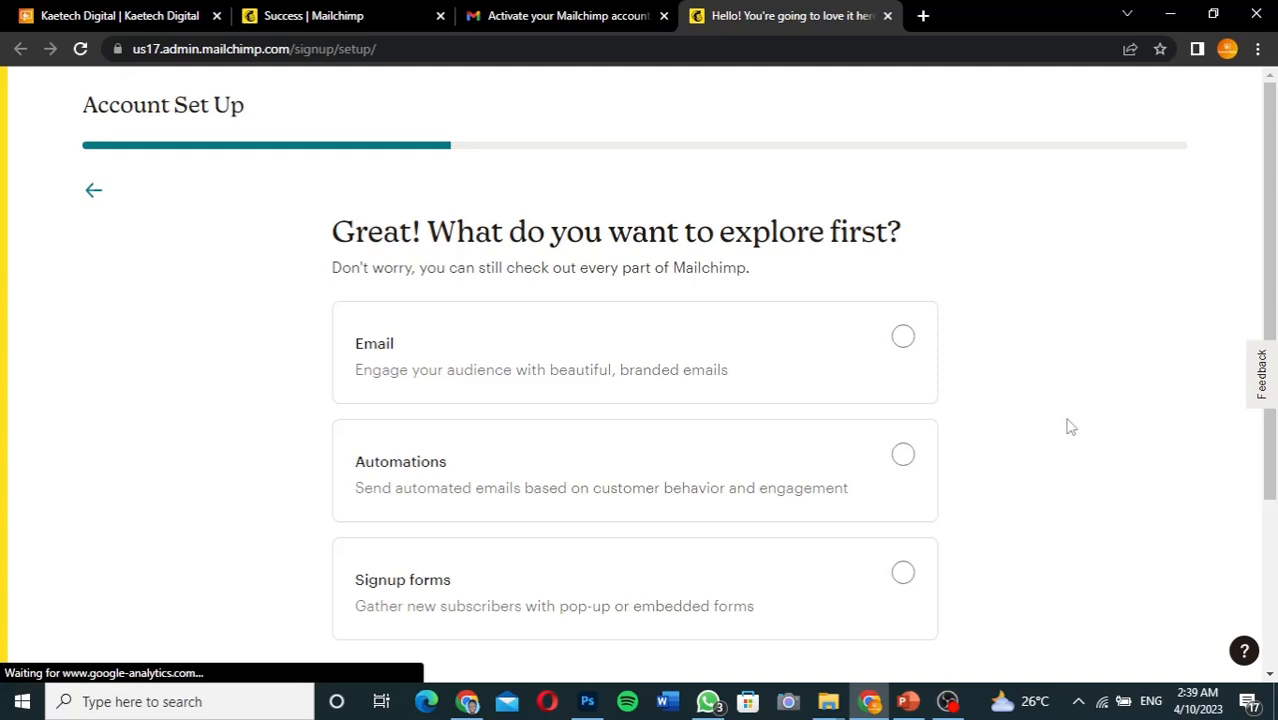
Pick 'Signup forms' as the first area to explore
scroll(1067, 424, down, 3)
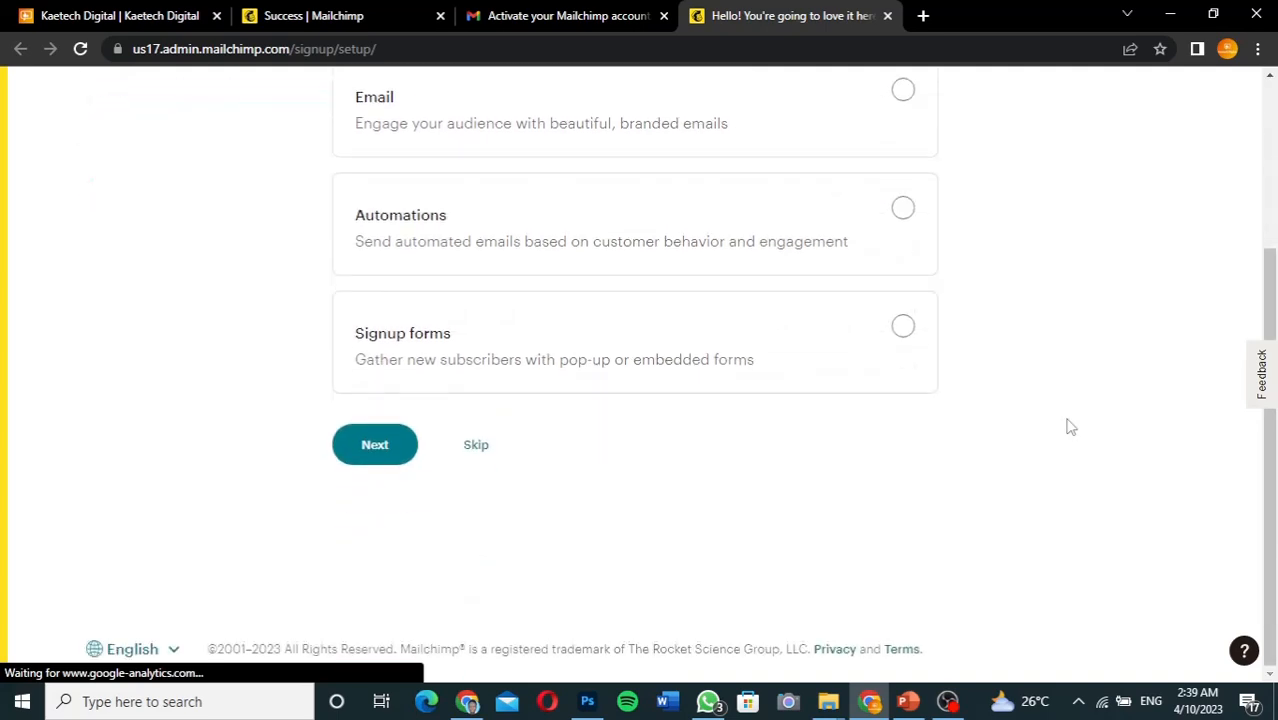
scroll(1067, 424, up, 1)
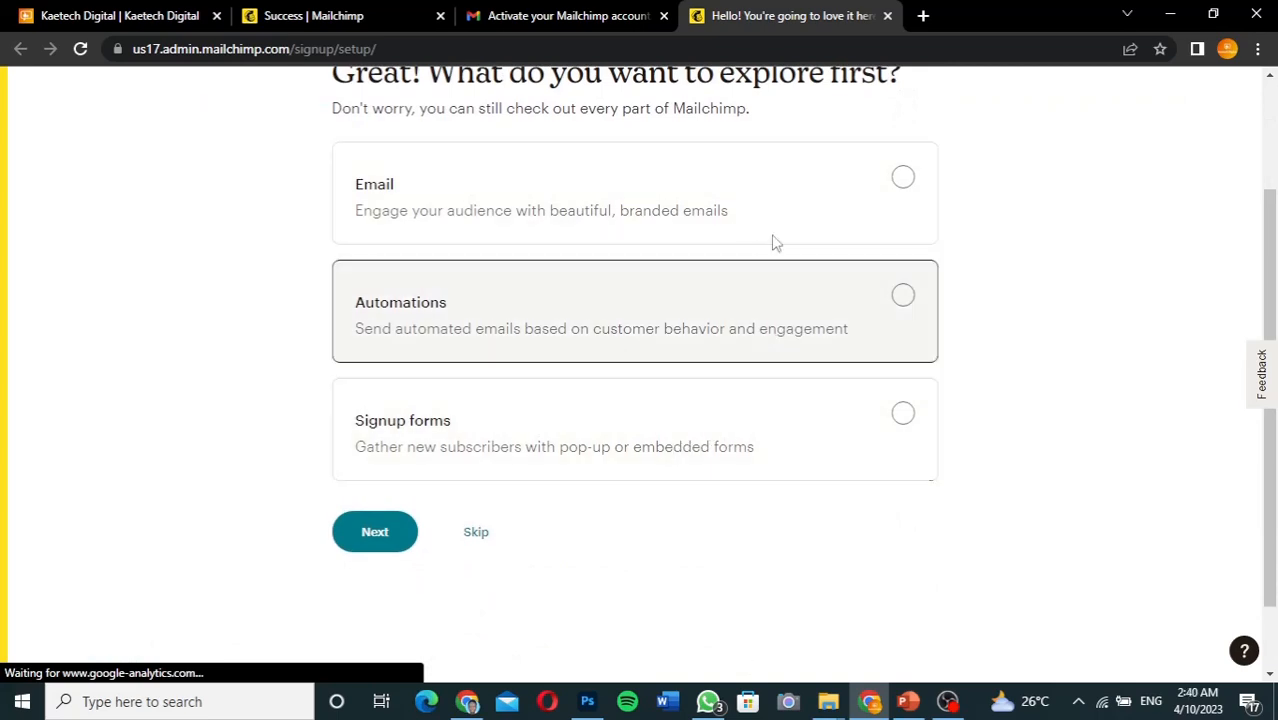
click(903, 414)
click(370, 528)
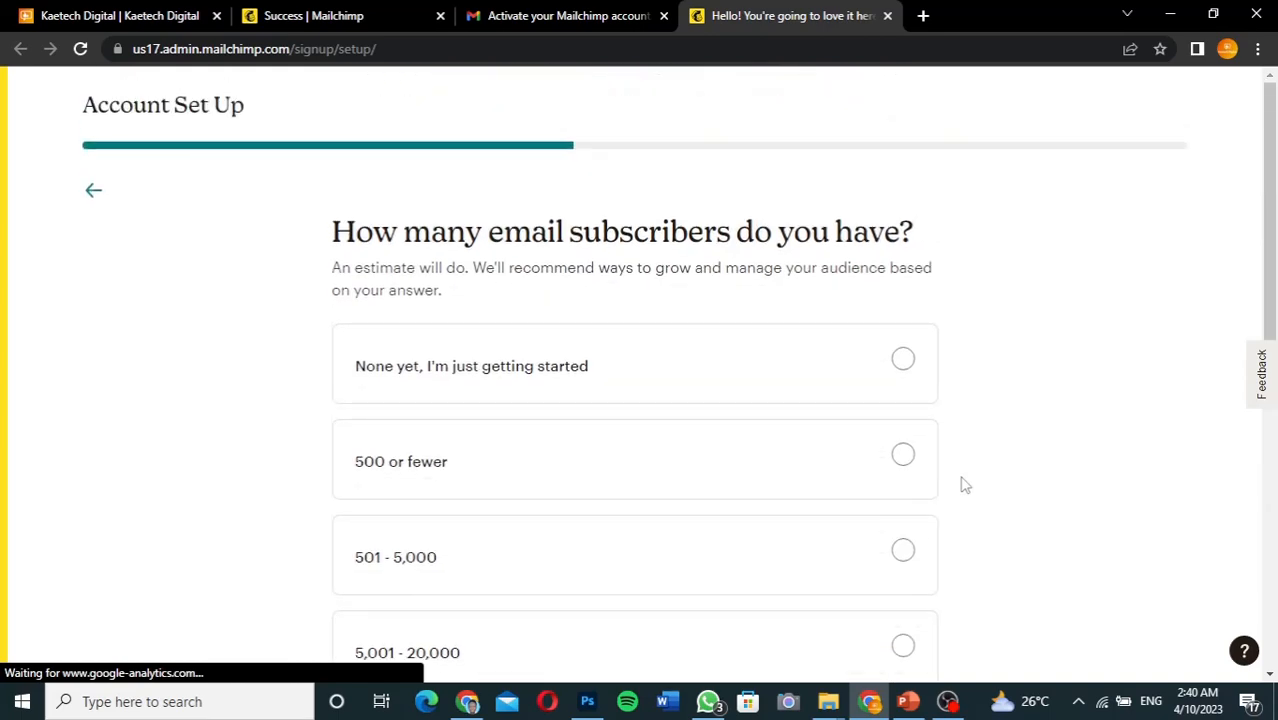
Answer 'None yet, I'm just getting started' for the subscriber count and proceed
scroll(963, 485, down, 2)
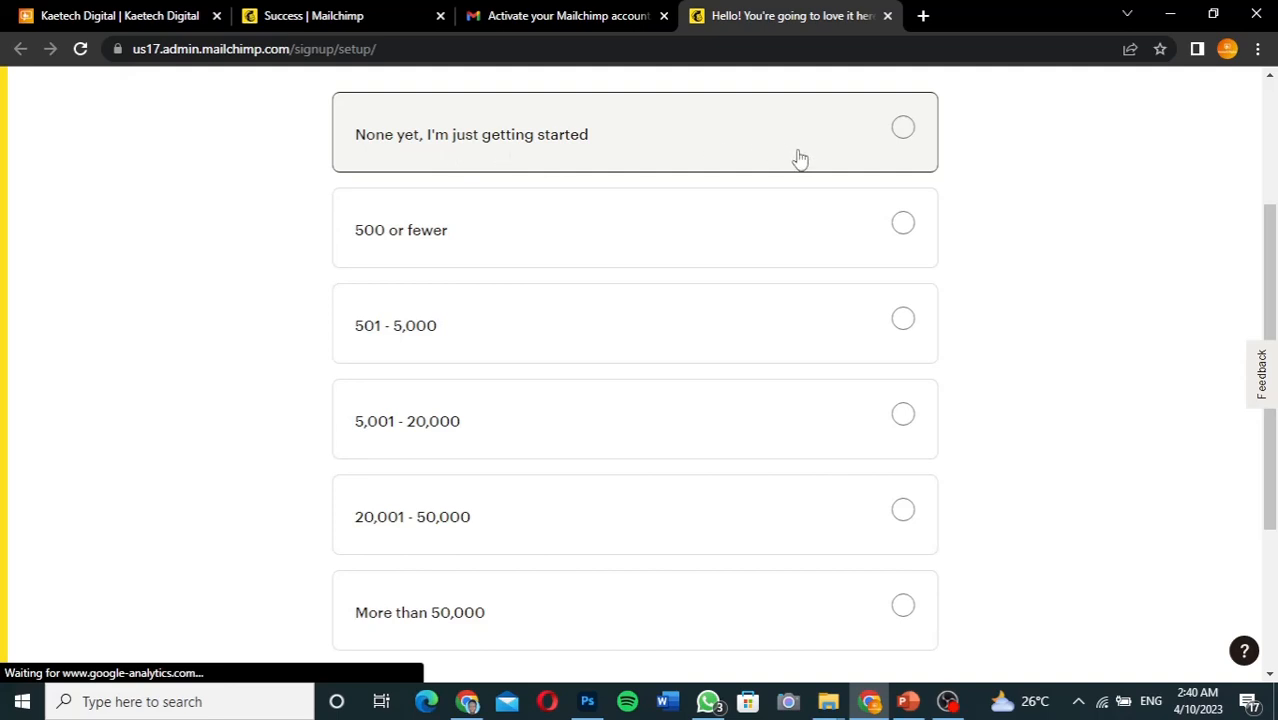
click(903, 127)
scroll(1022, 318, down, 2)
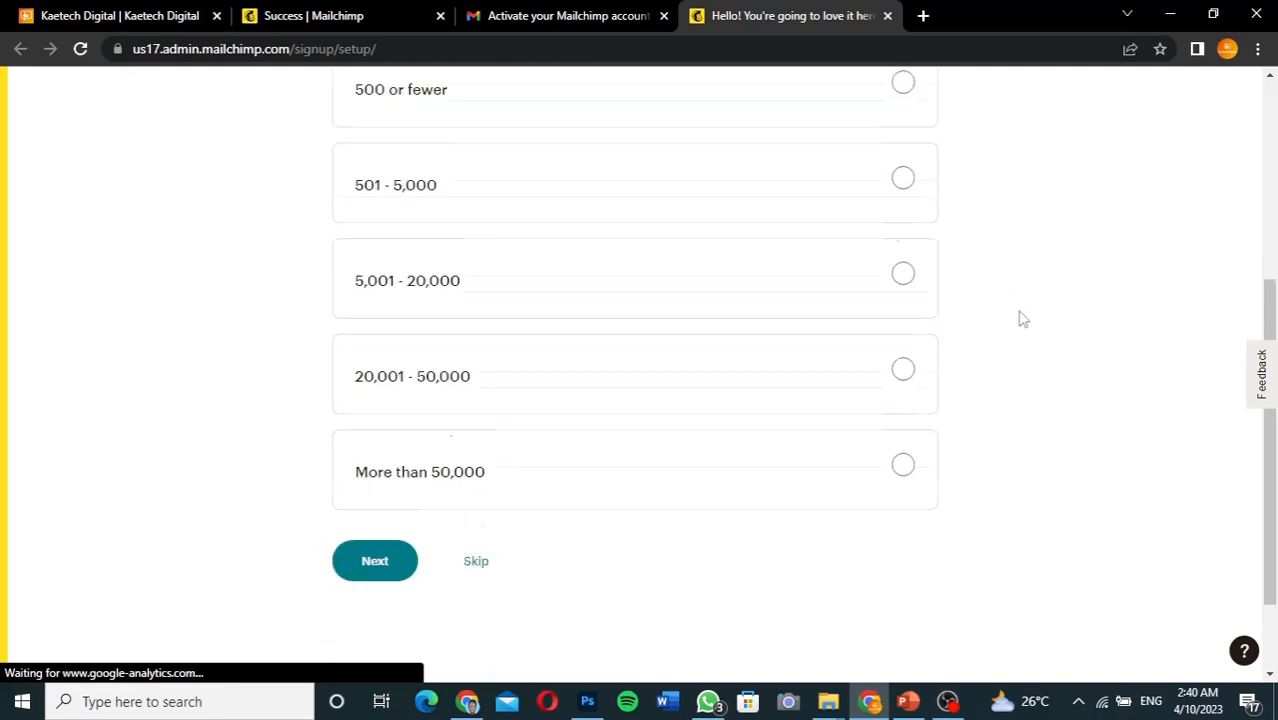
scroll(1022, 318, down, 1)
click(390, 449)
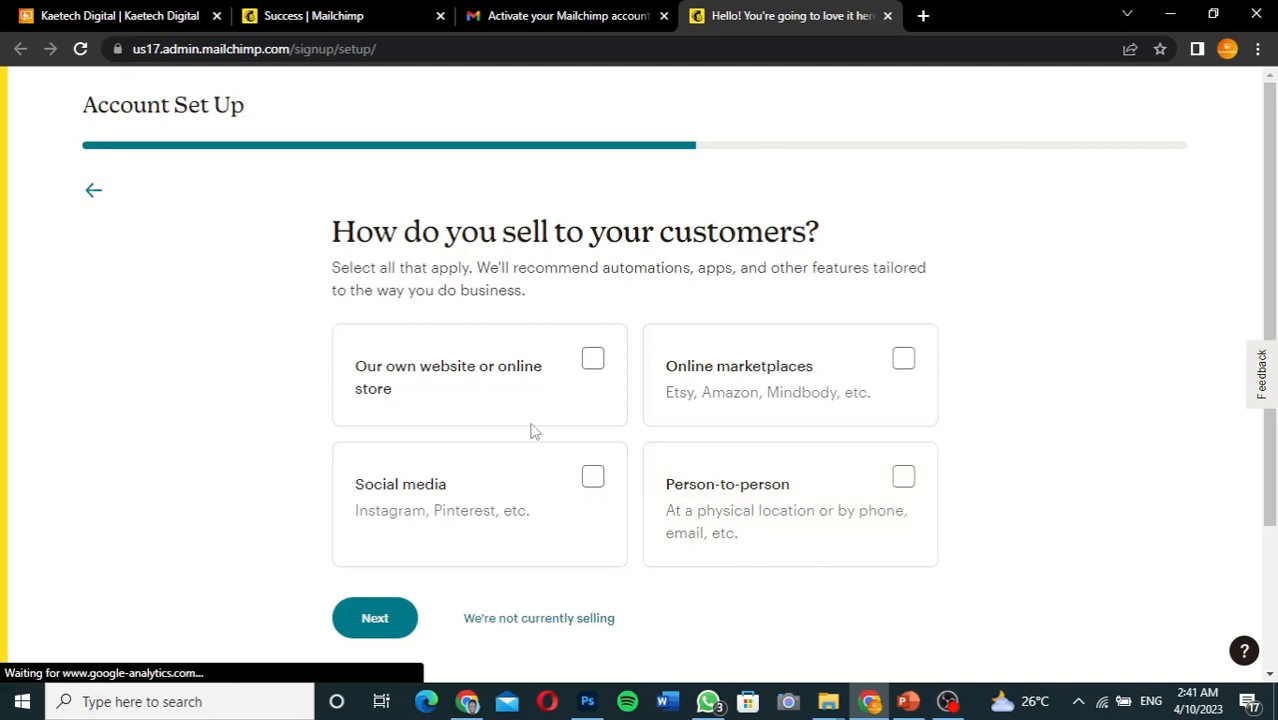
Answer that you sell through your own website and enter buzuuzu.com as the Website URL for brand import
click(562, 377)
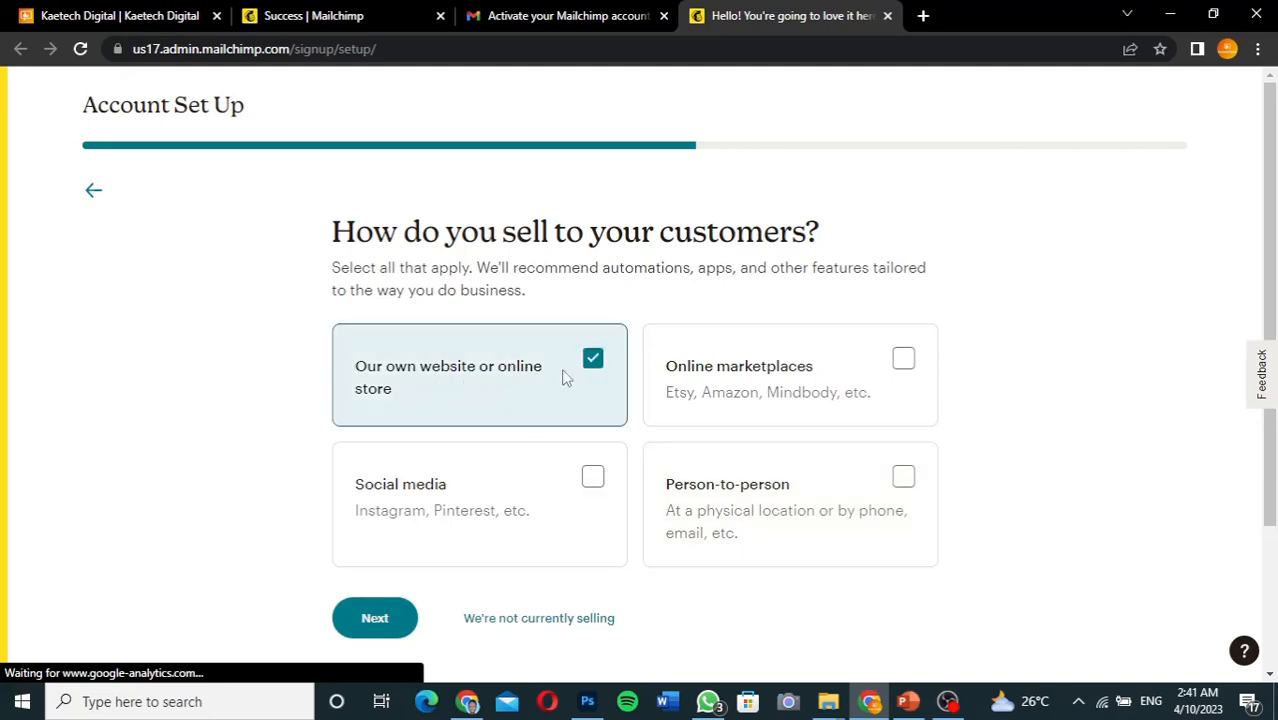
click(389, 615)
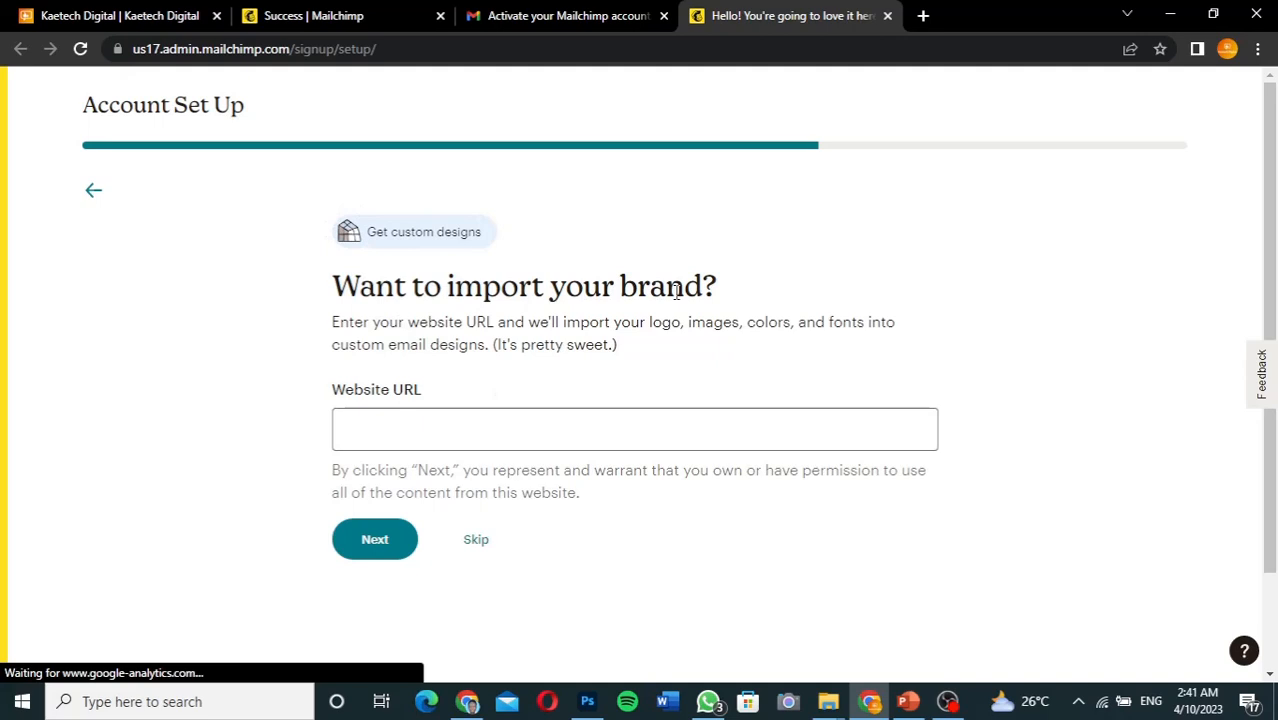
click(392, 428)
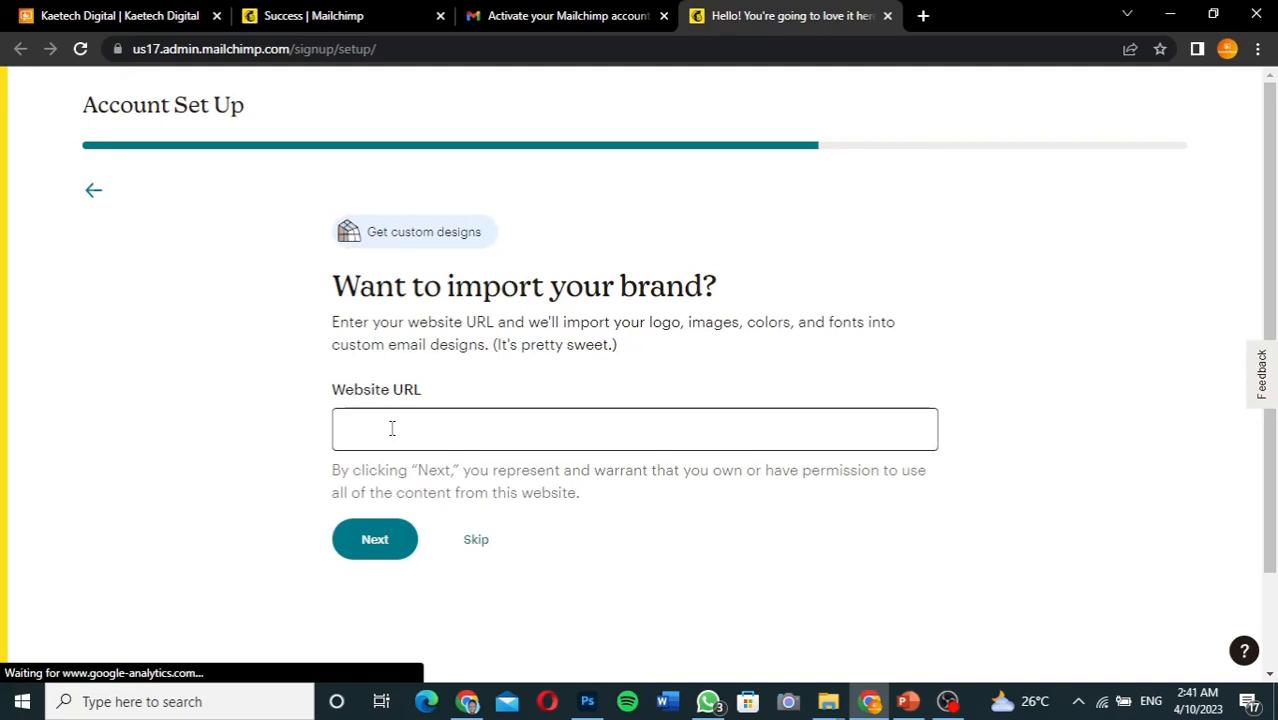
click(392, 428)
text(buzuuzu.com)
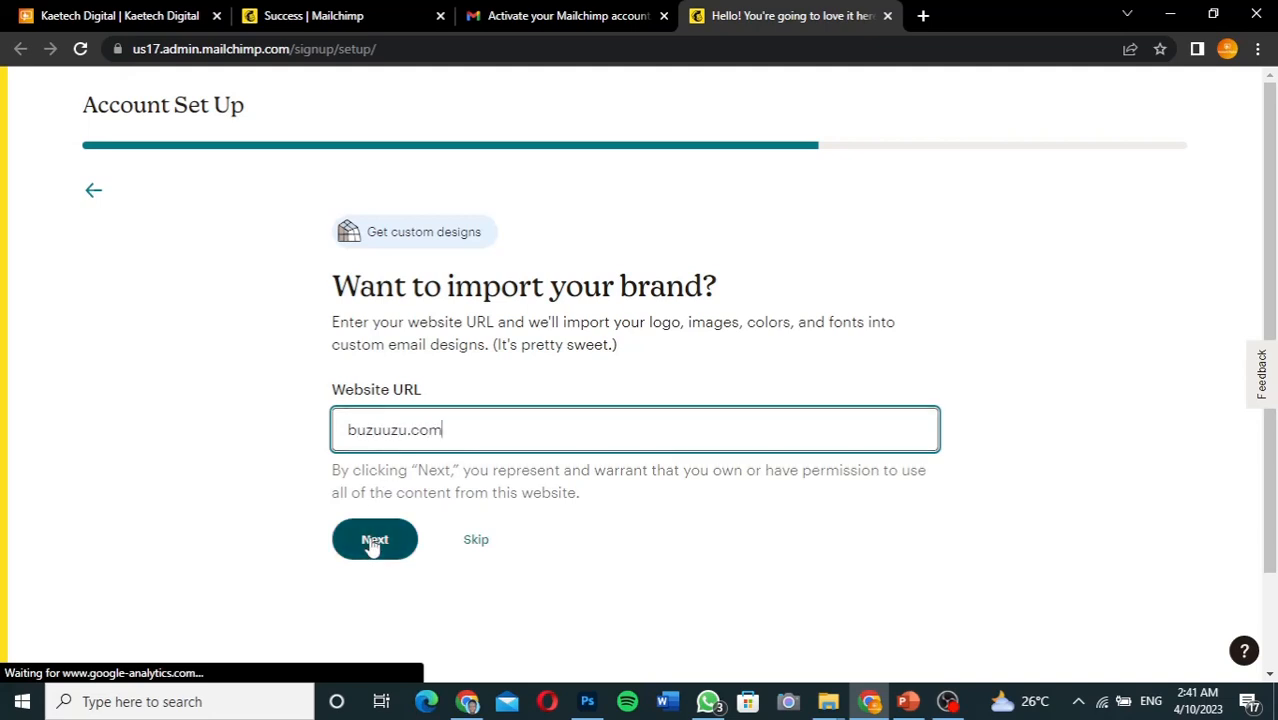
click(372, 541)
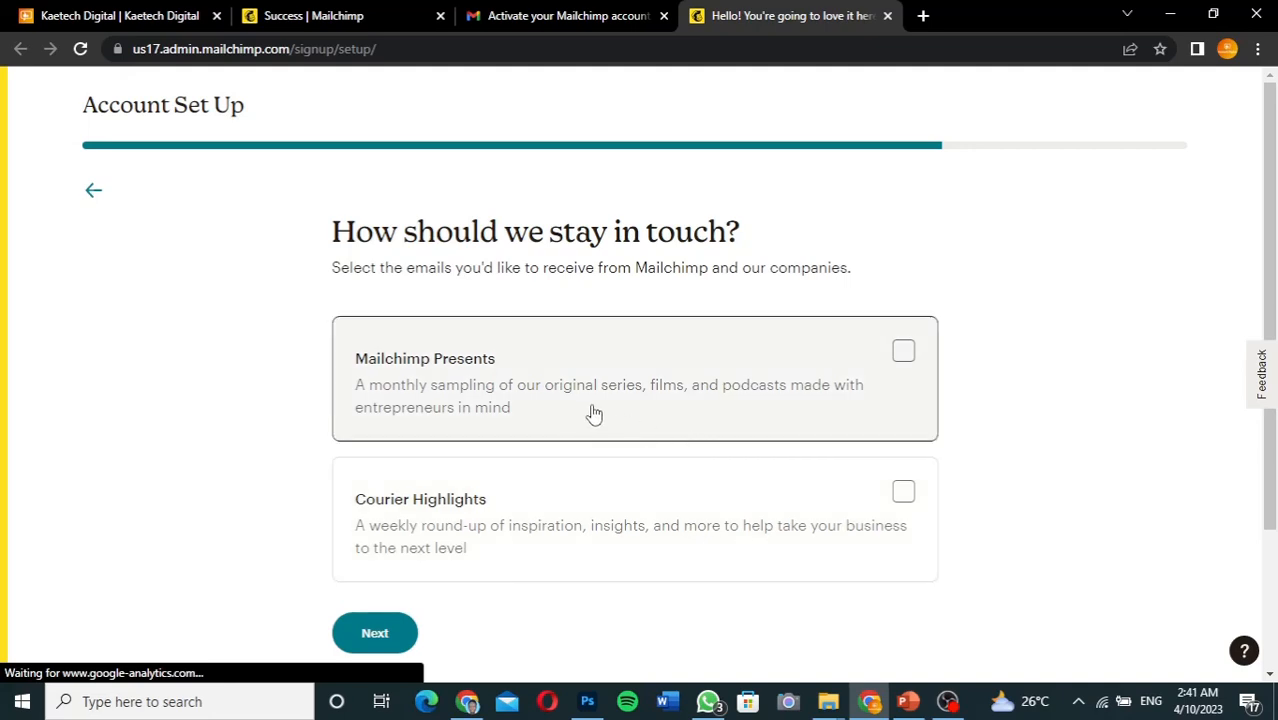
Opt into Mailchimp Presents emails and confirm the email preferences
scroll(593, 410, down, 1)
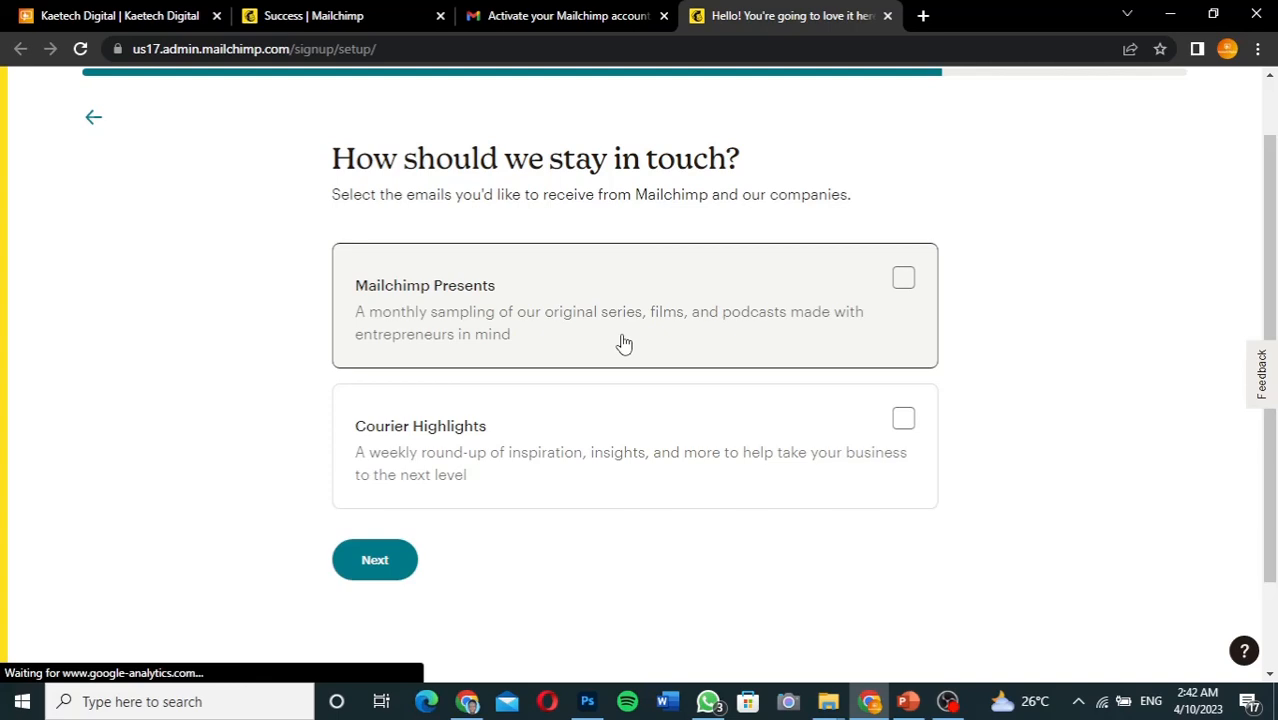
click(650, 328)
click(409, 558)
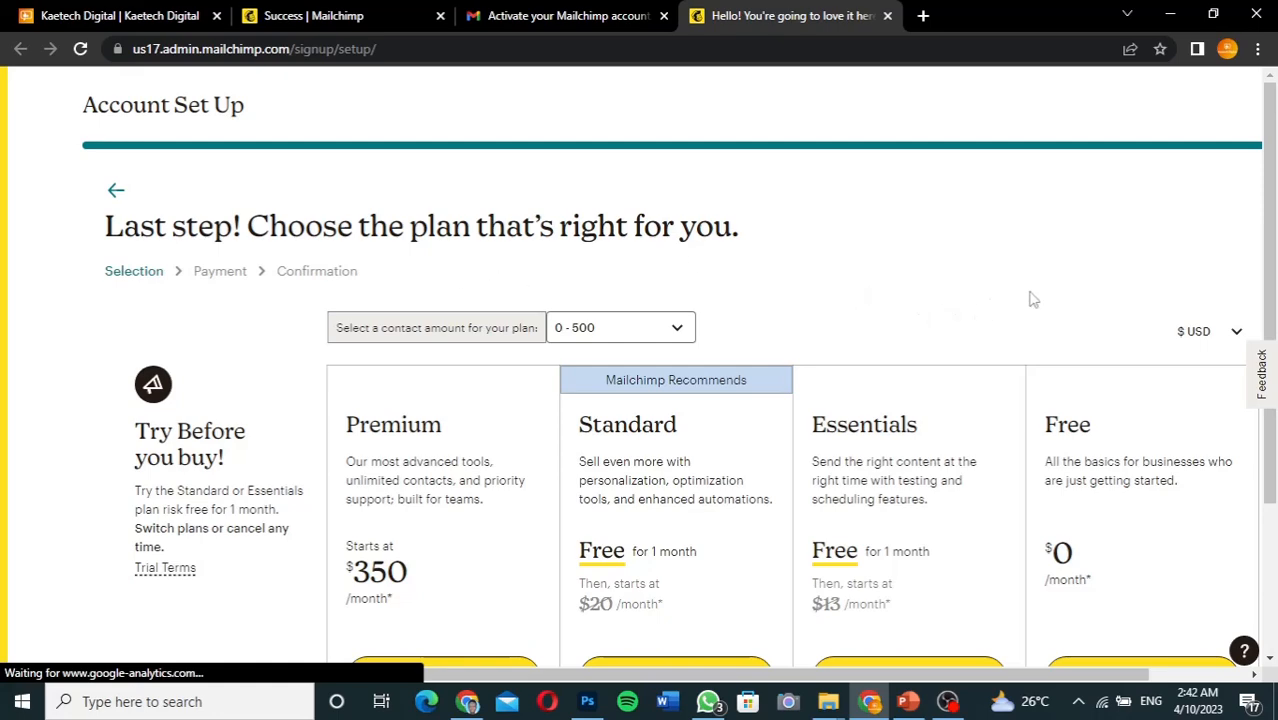
Pick the Free plan from the plan table with Continue Free
scroll(1031, 296, down, 3)
scroll(1031, 296, up, 1)
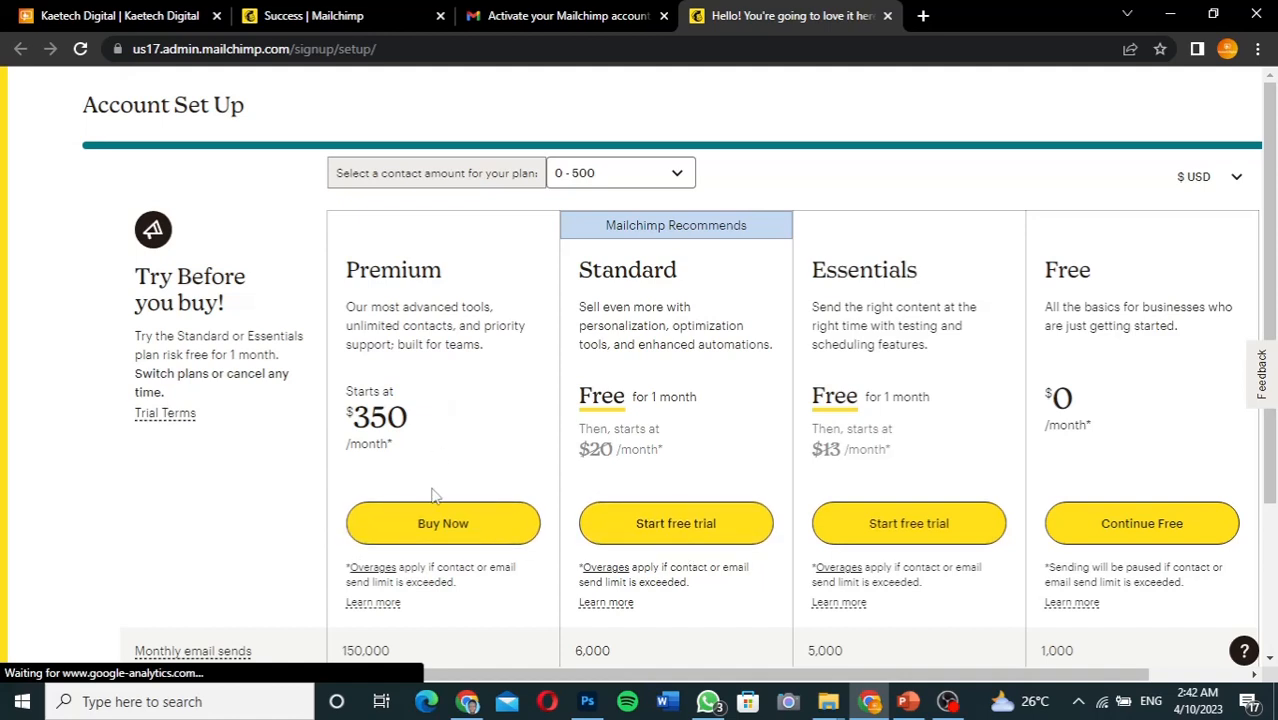
click(1160, 530)
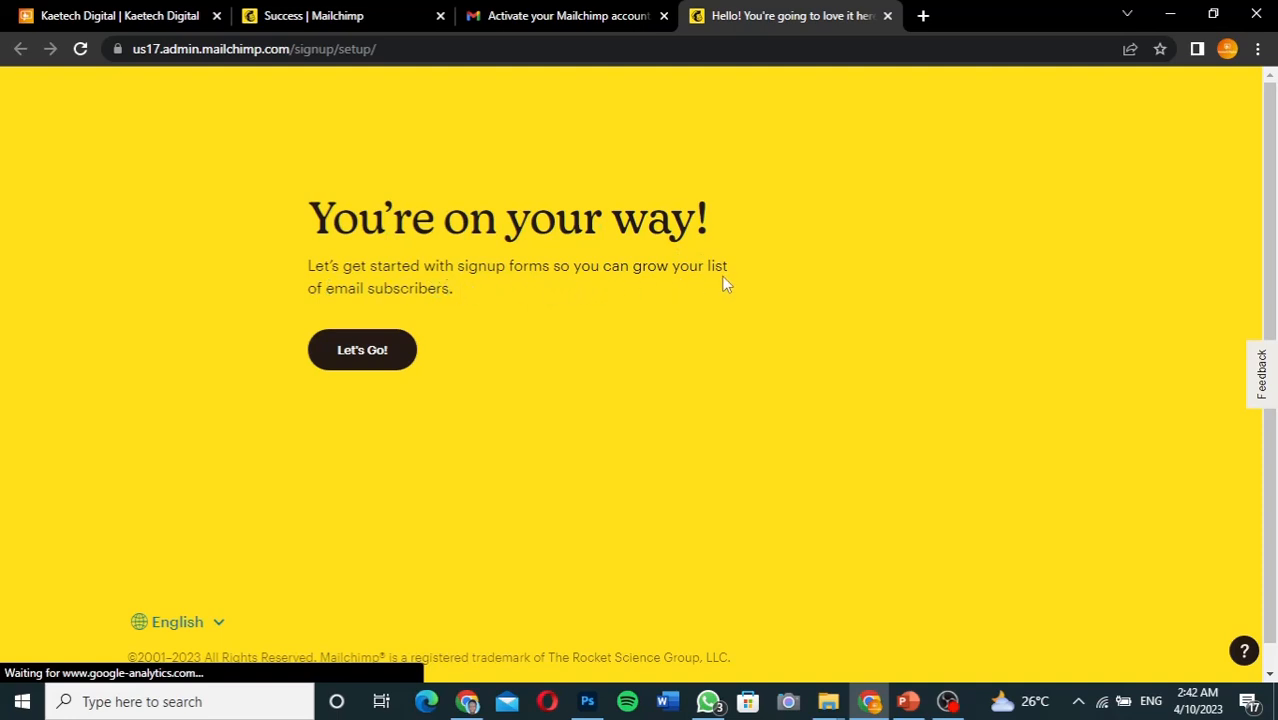
Enter the Home dashboard and scroll to the Pop-up form, Embedded form and Signup landing page options
click(352, 352)
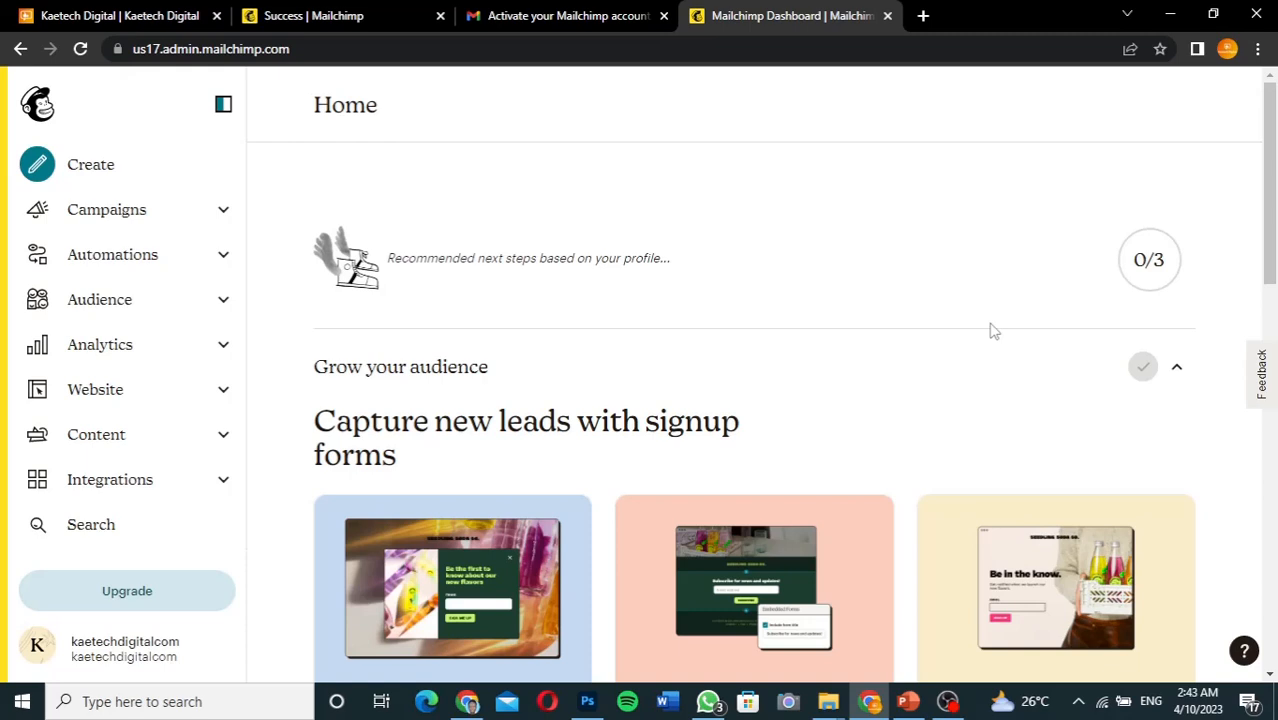
scroll(951, 386, down, 2)
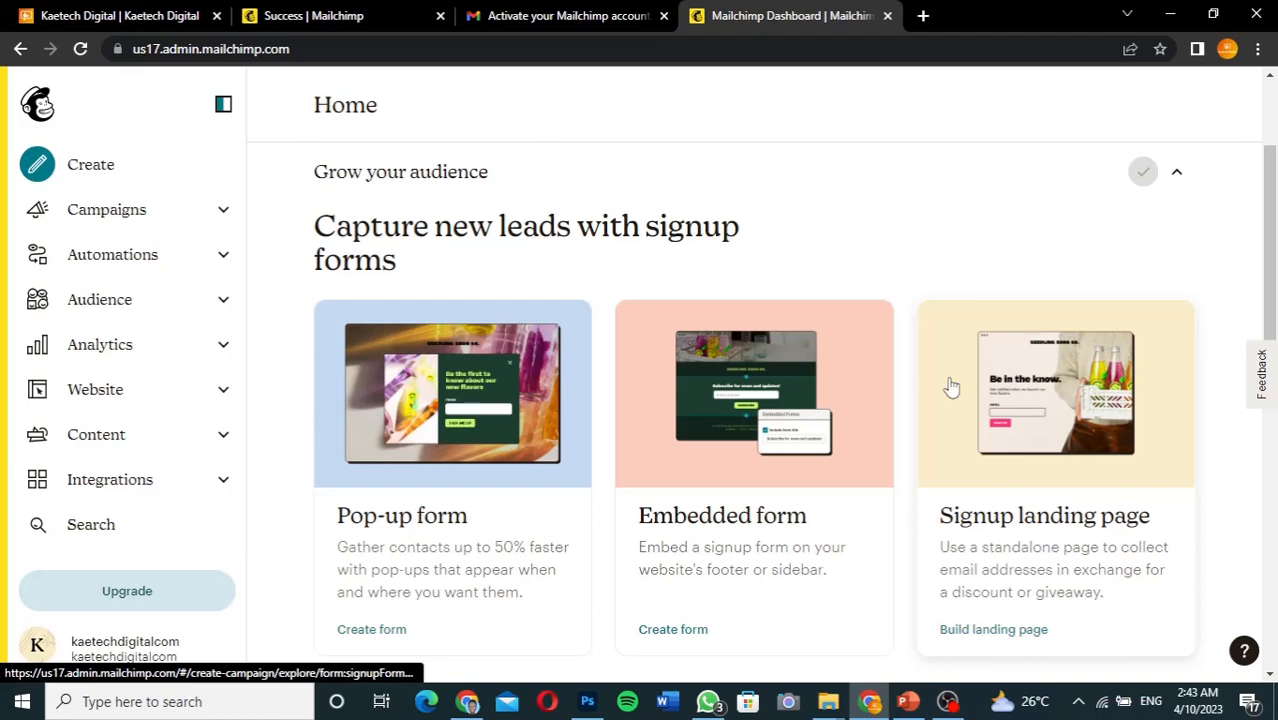
scroll(951, 386, up, 2)
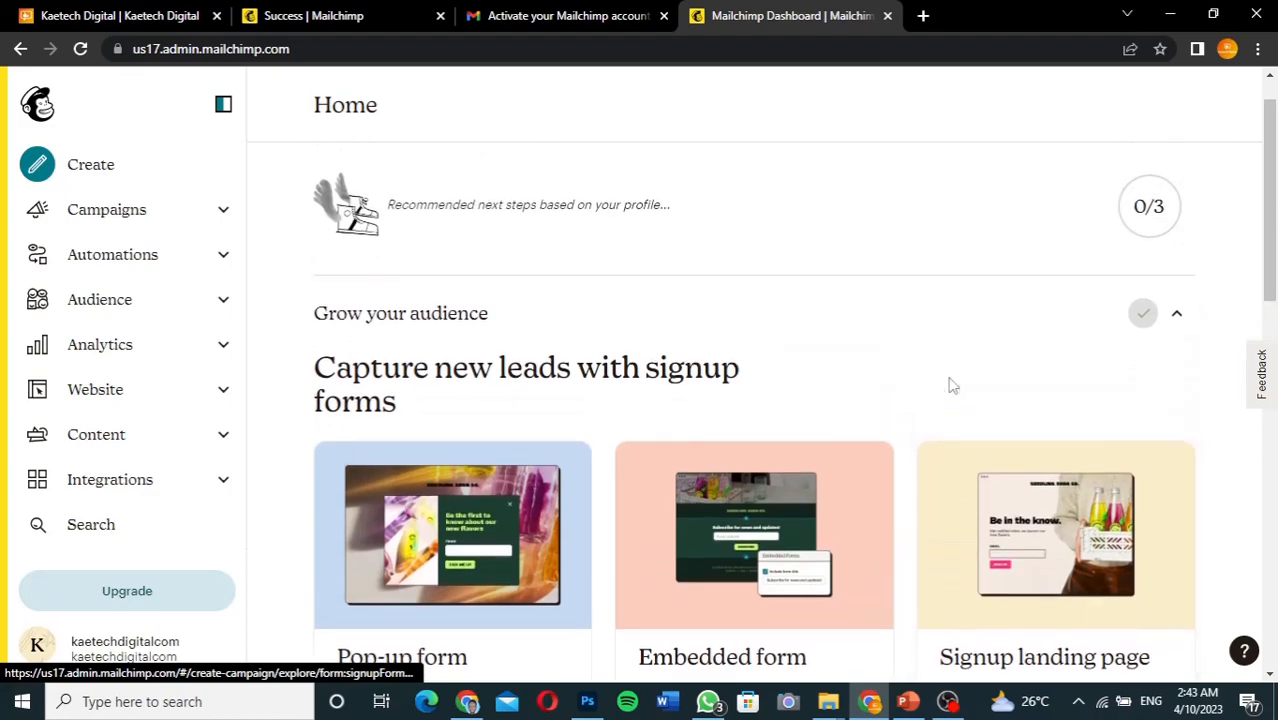
scroll(950, 382, down, 2)
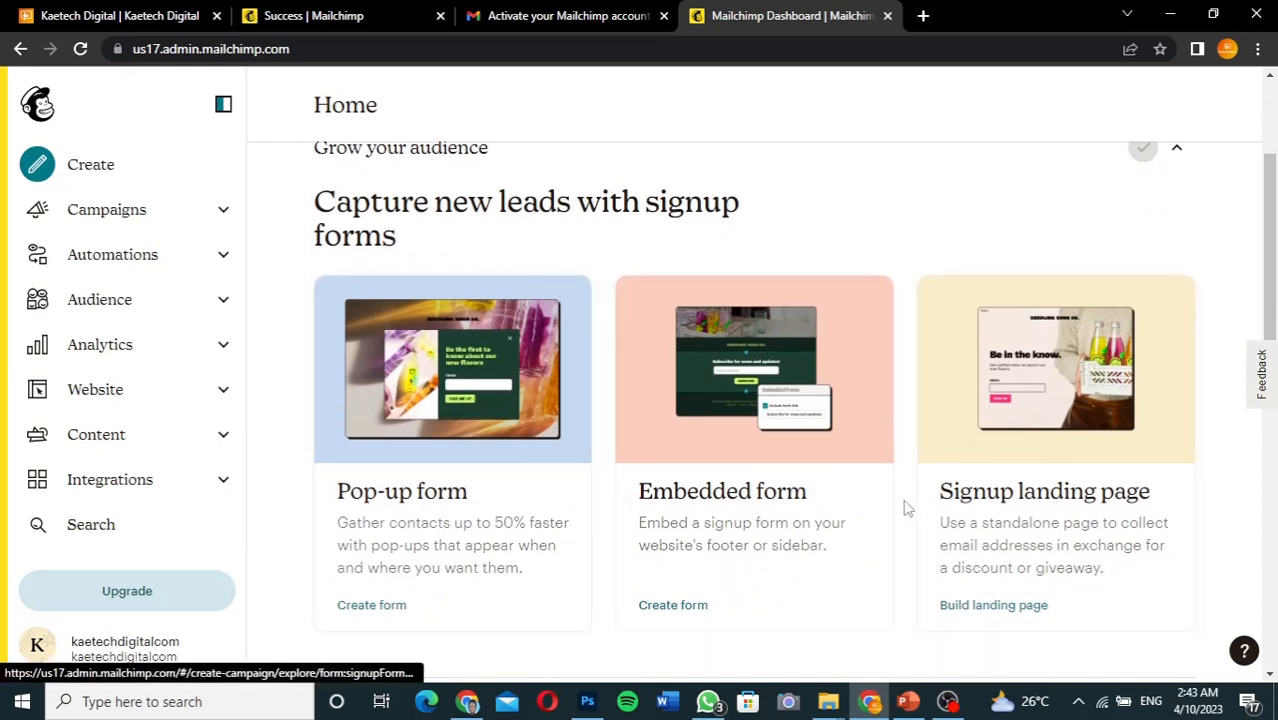
scroll(818, 518, down, 1)
scroll(818, 518, down, 1)
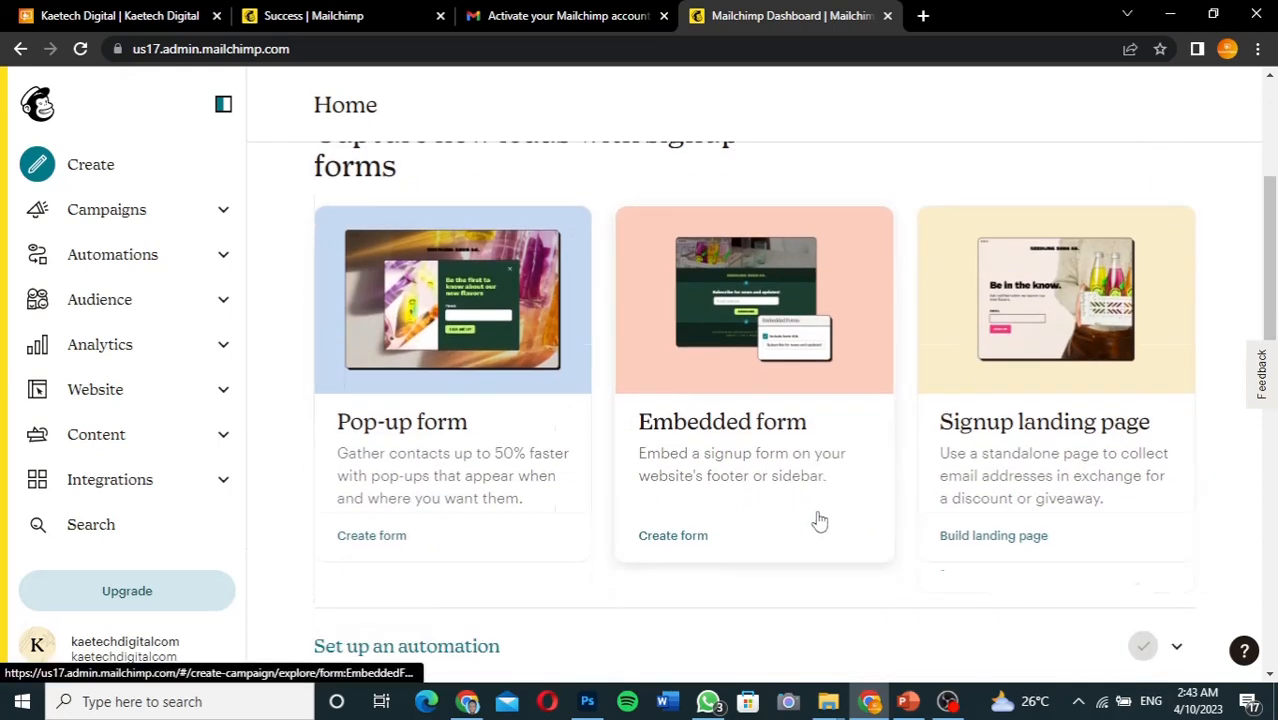
scroll(816, 519, up, 1)
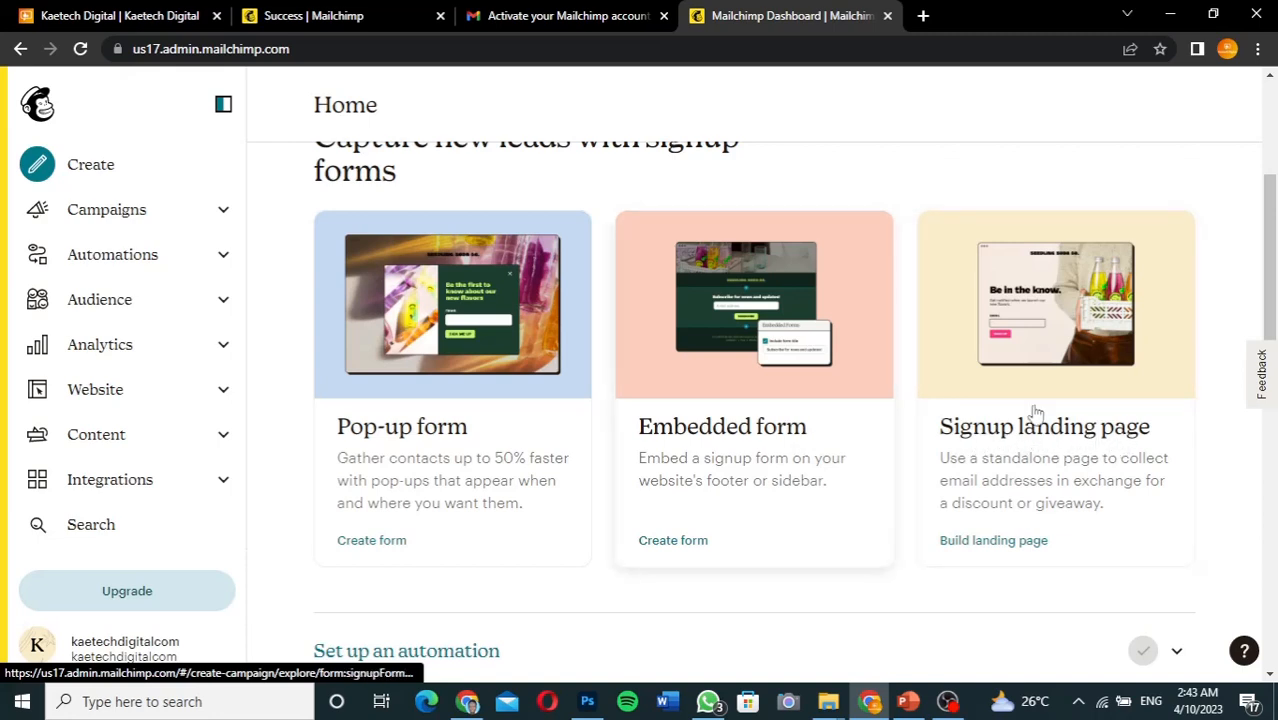
Create a pop-up form for the Digital Books audience and begin editing it
click(440, 460)
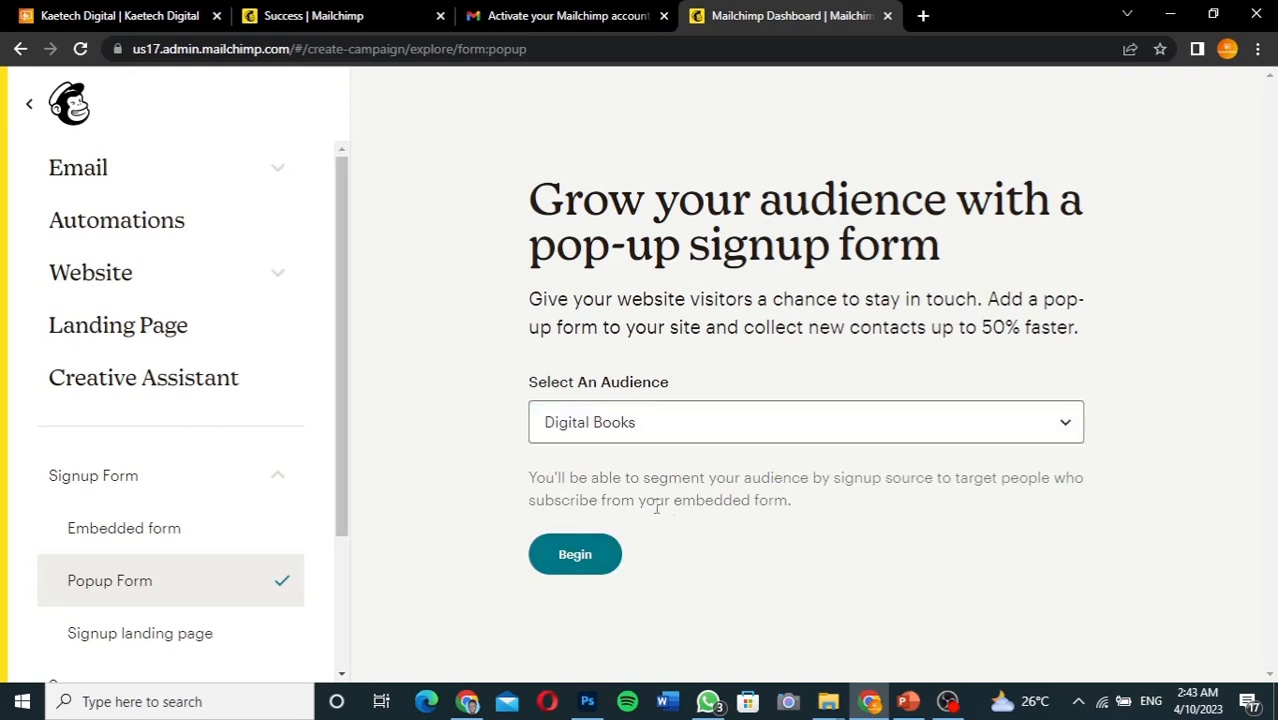
click(598, 555)
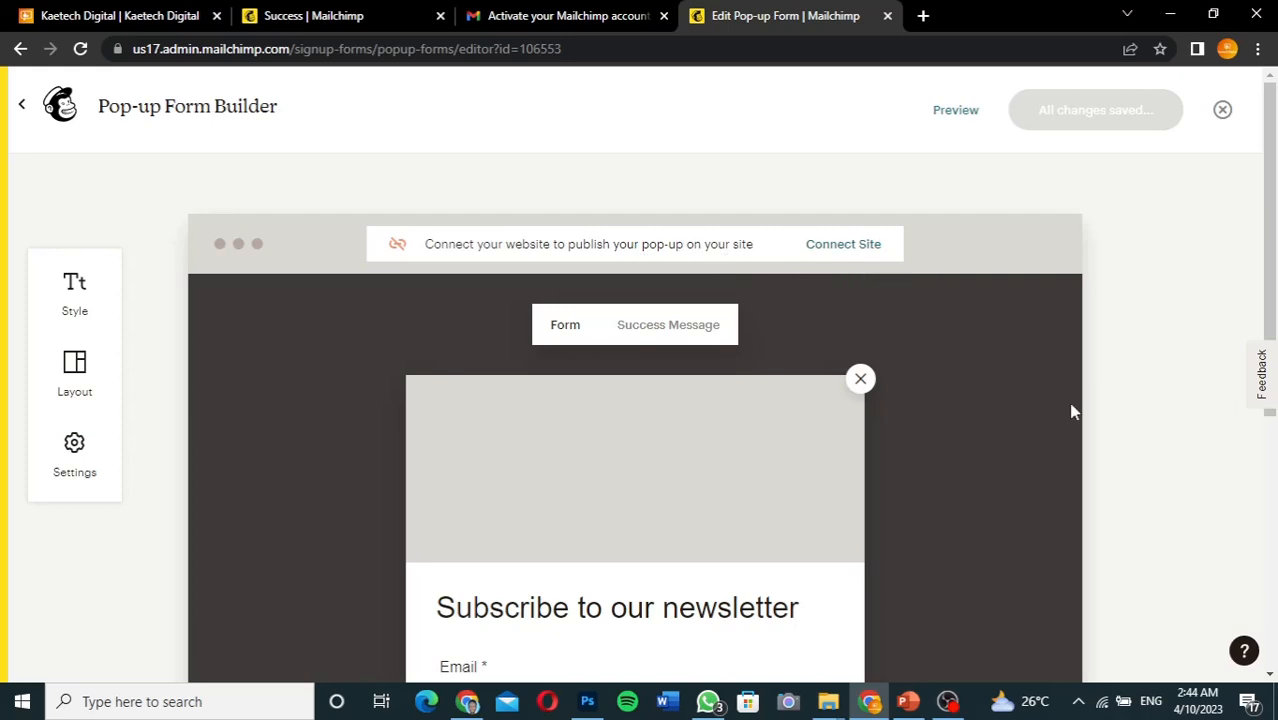
Upload wordpress-581849_1280 from Downloads as the pop-up's header image
drag(1271, 268, 1274, 362)
mouse_move(670, 305)
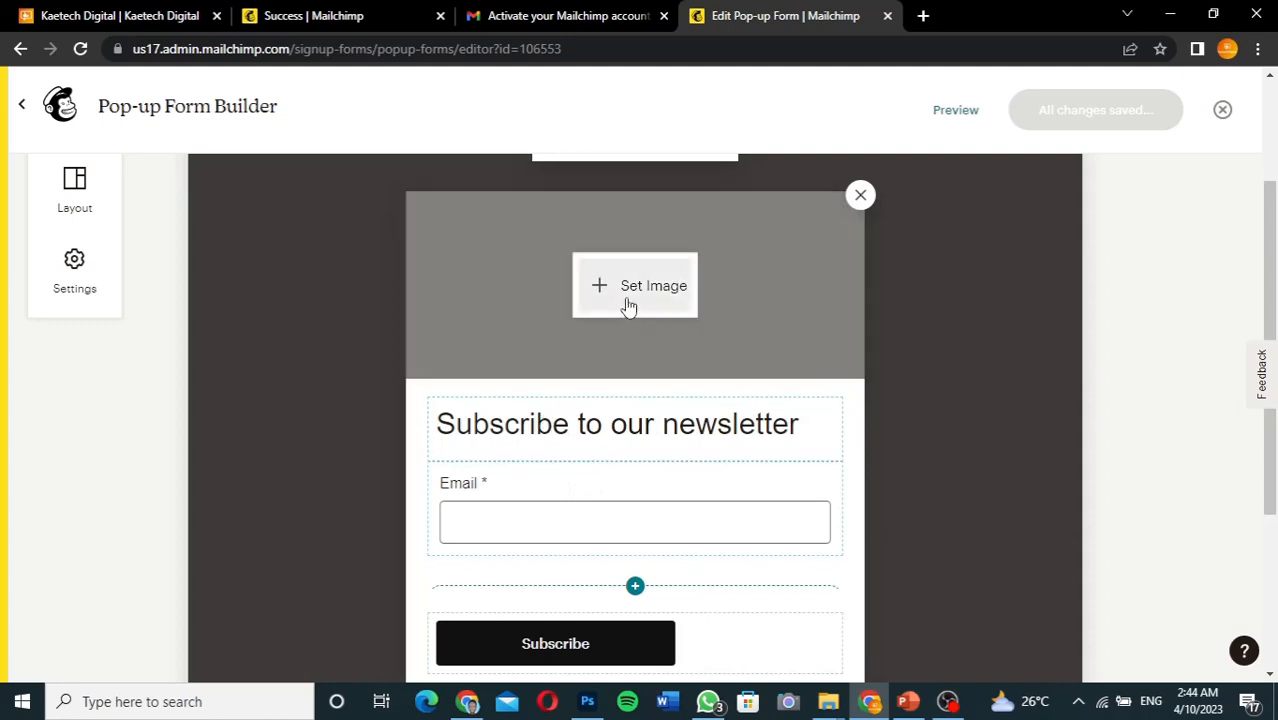
click(636, 290)
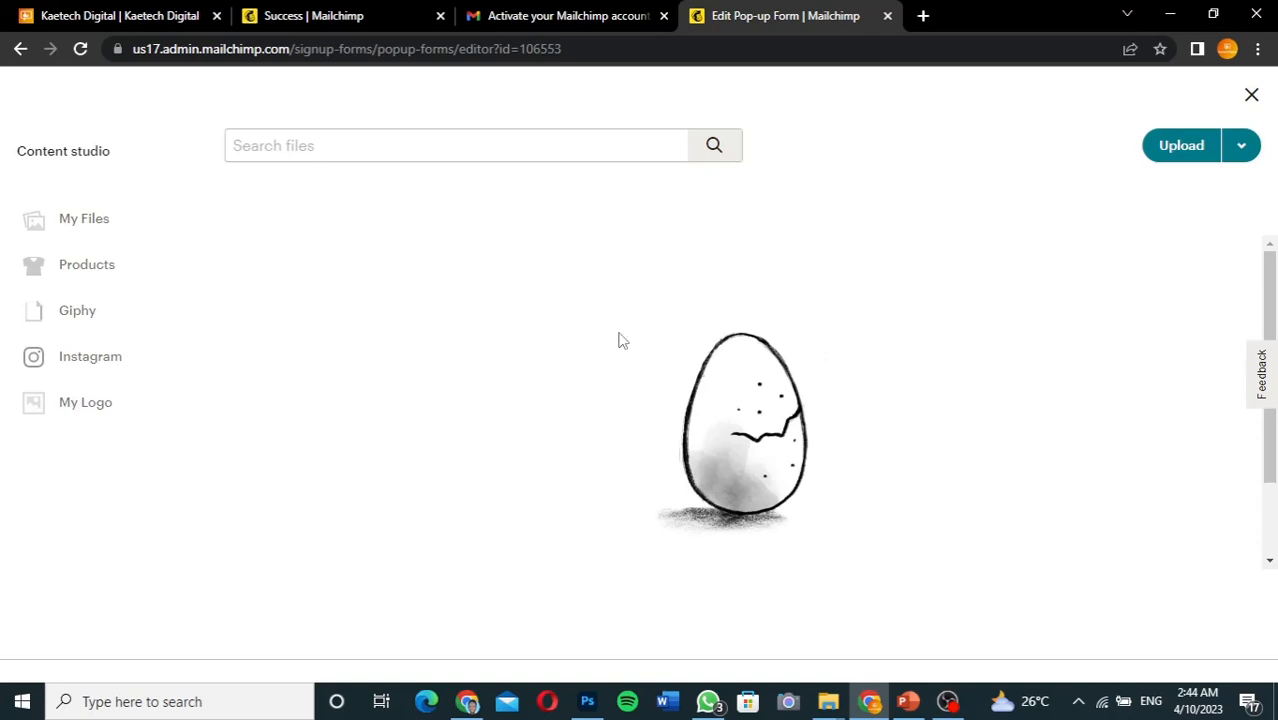
click(1184, 148)
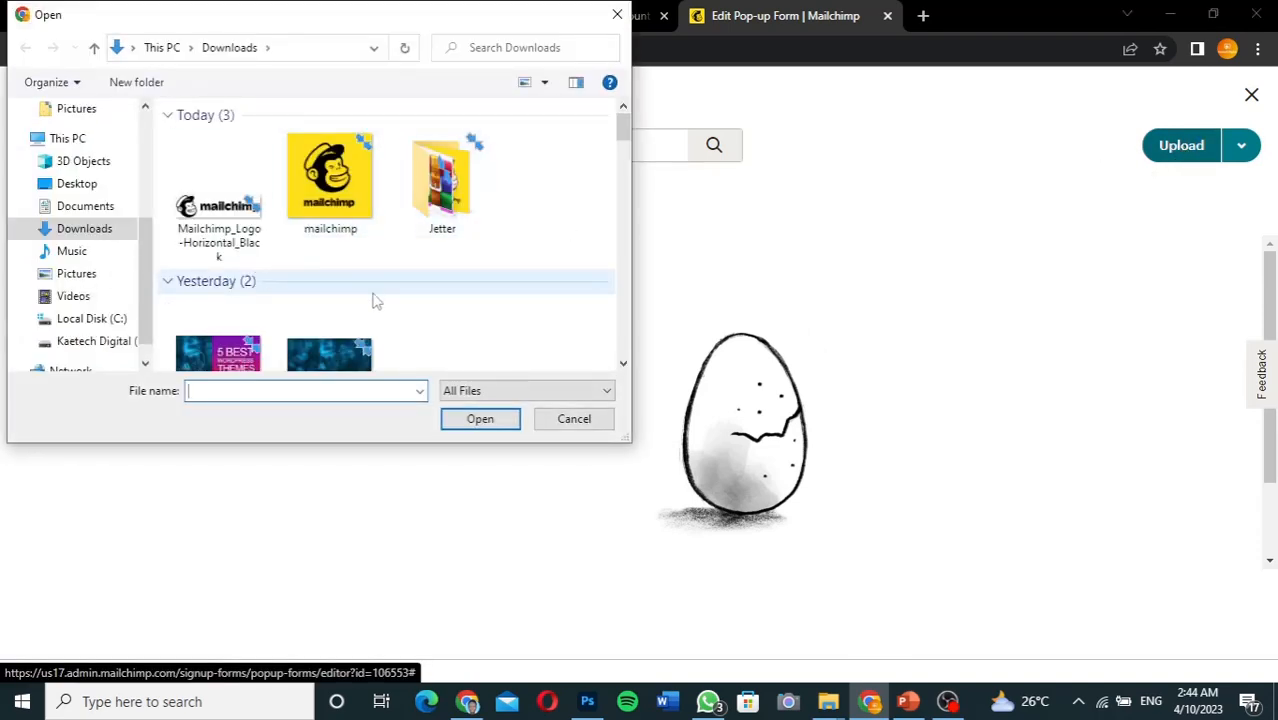
click(317, 362)
click(449, 420)
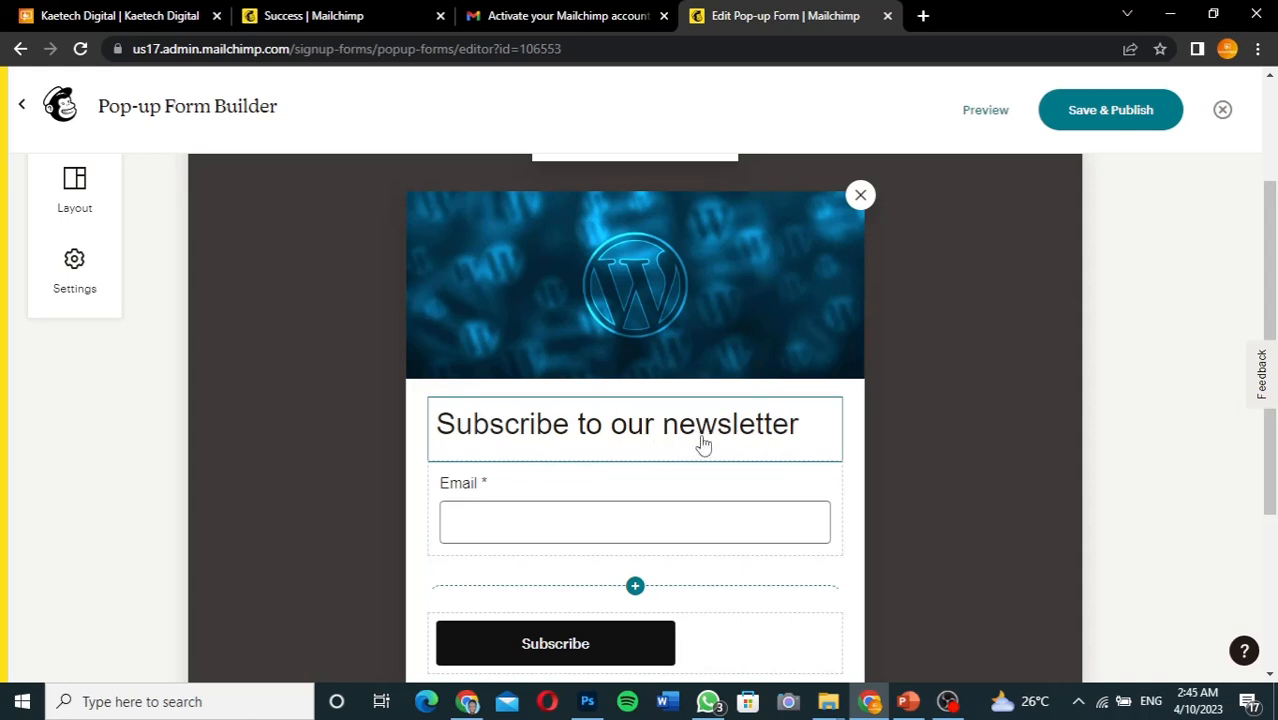
Look through the extra fields that can be added to the form, then close the list
scroll(703, 443, down, 1)
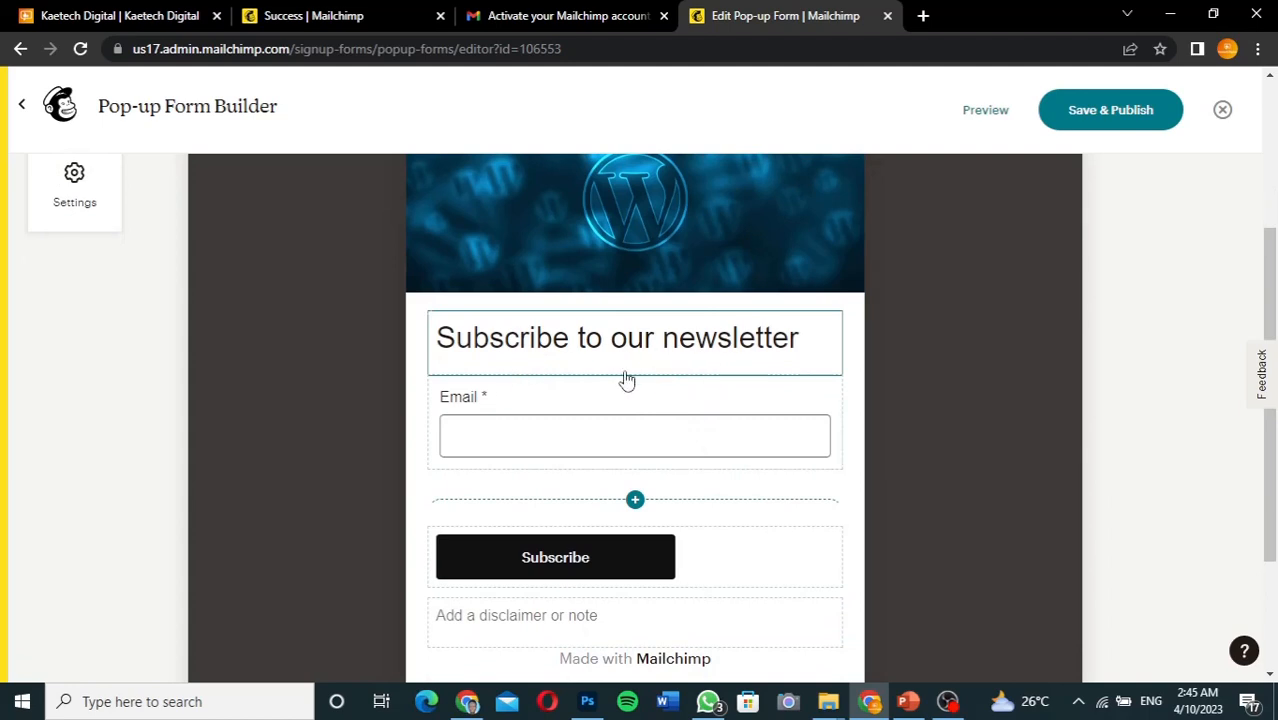
click(636, 499)
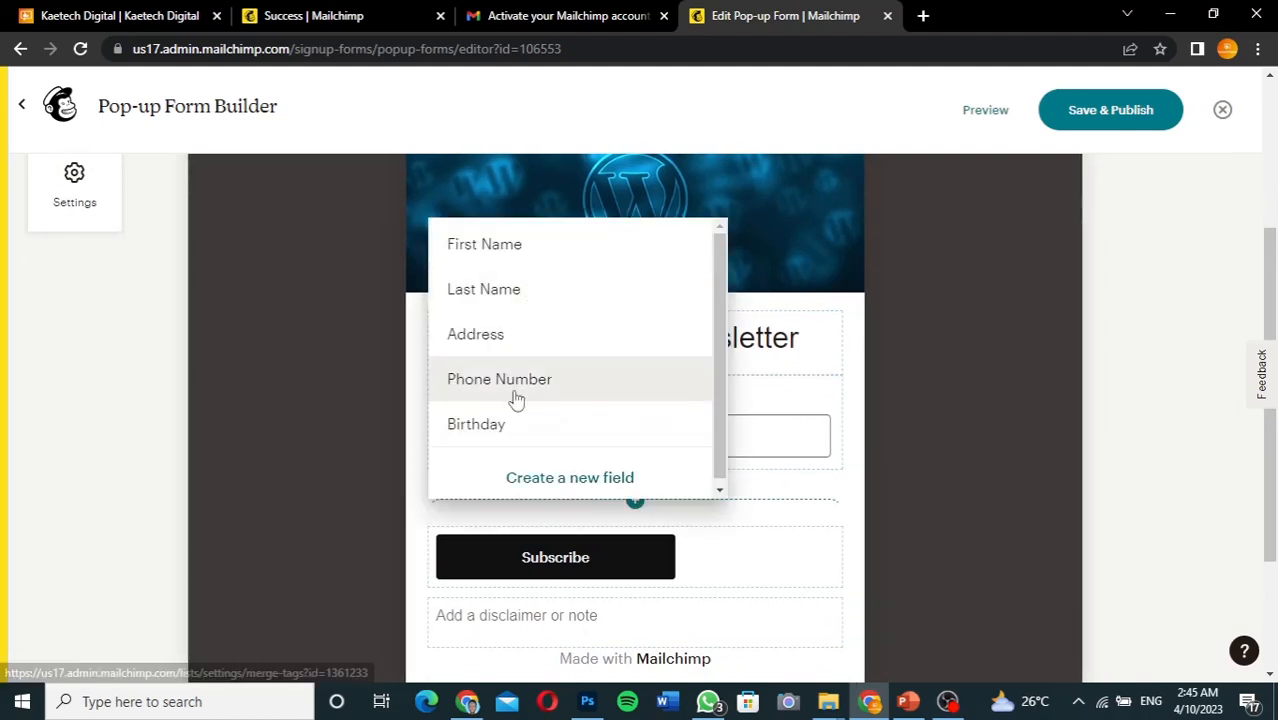
click(862, 337)
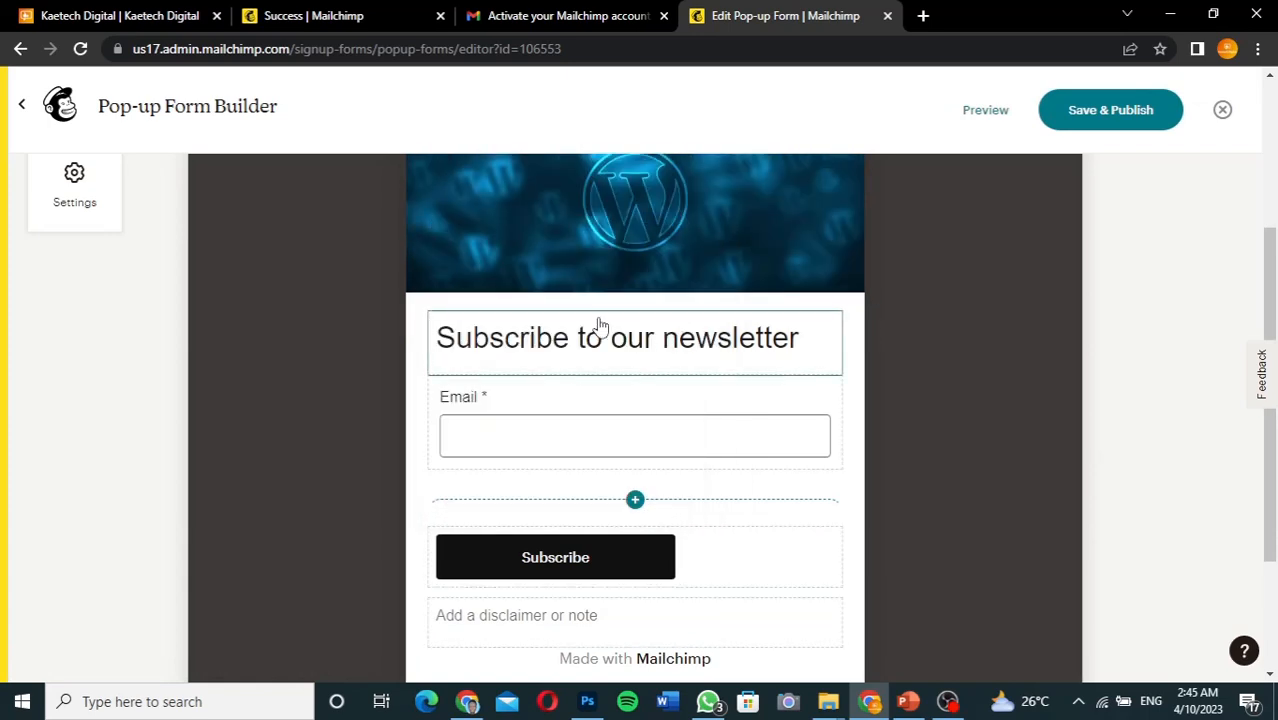
scroll(688, 588, down, 2)
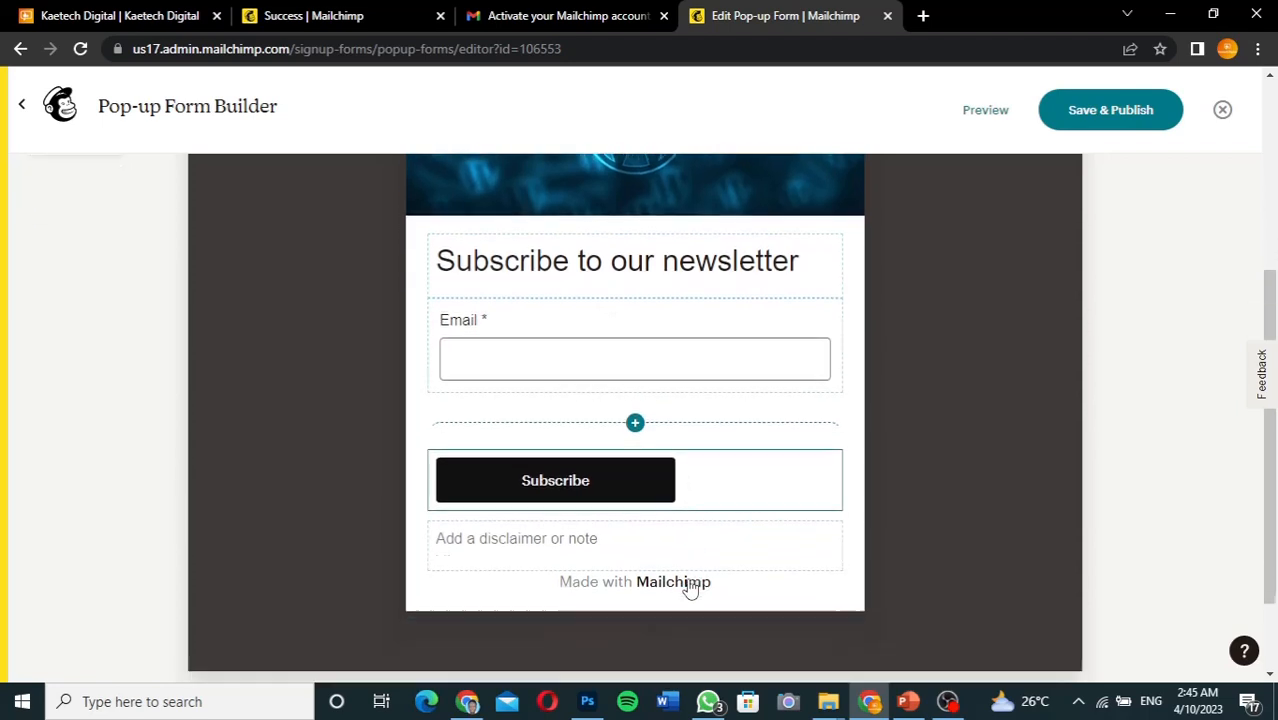
Change the Subscribe button's background colour from black to a bright blue
click(729, 429)
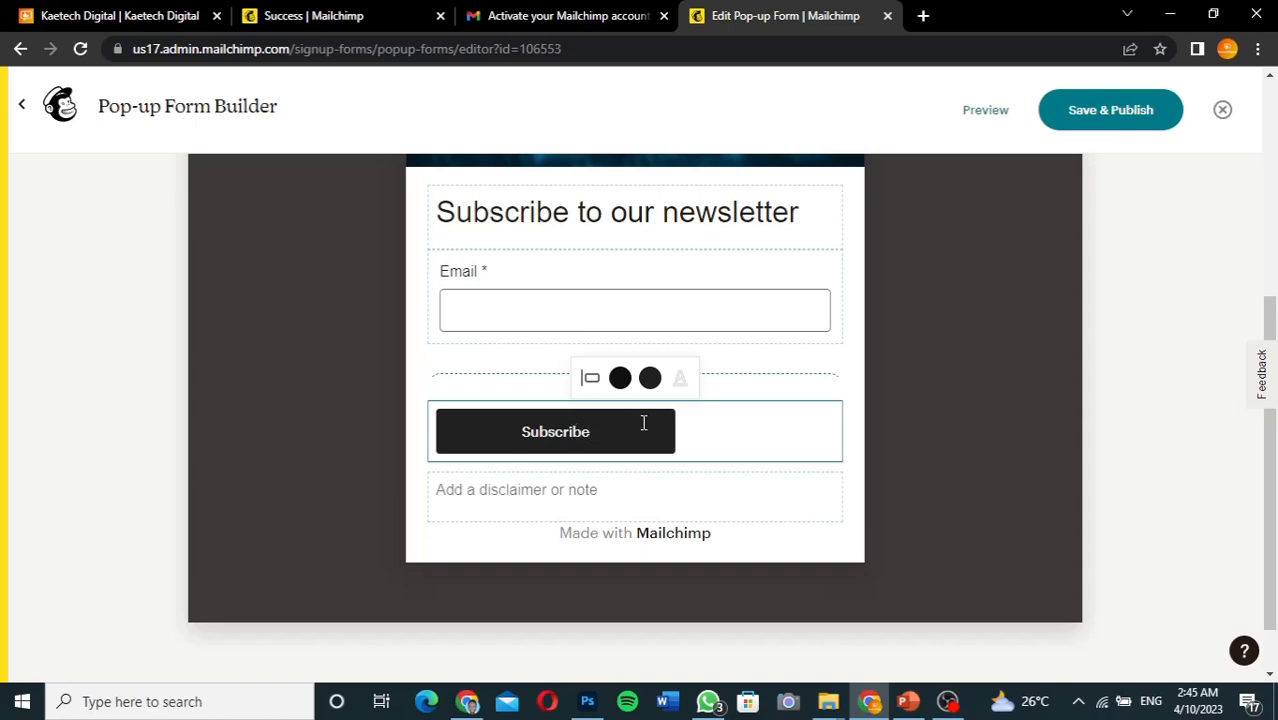
click(620, 378)
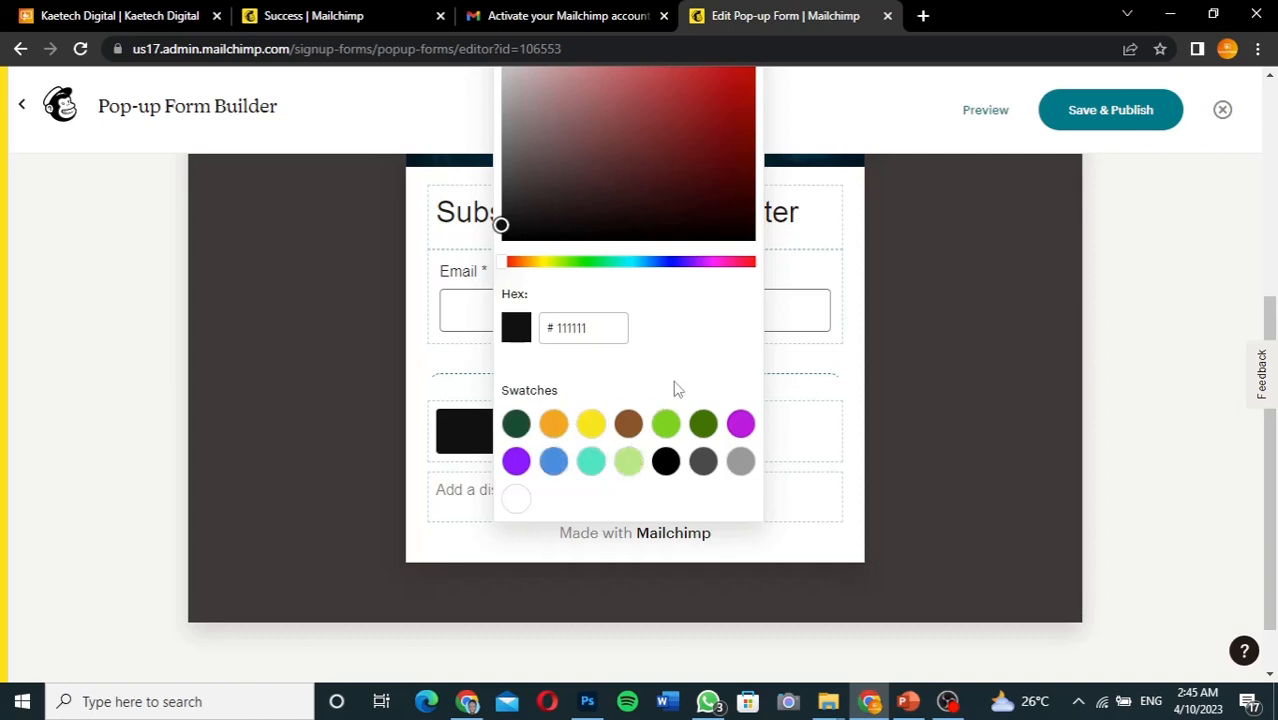
click(665, 262)
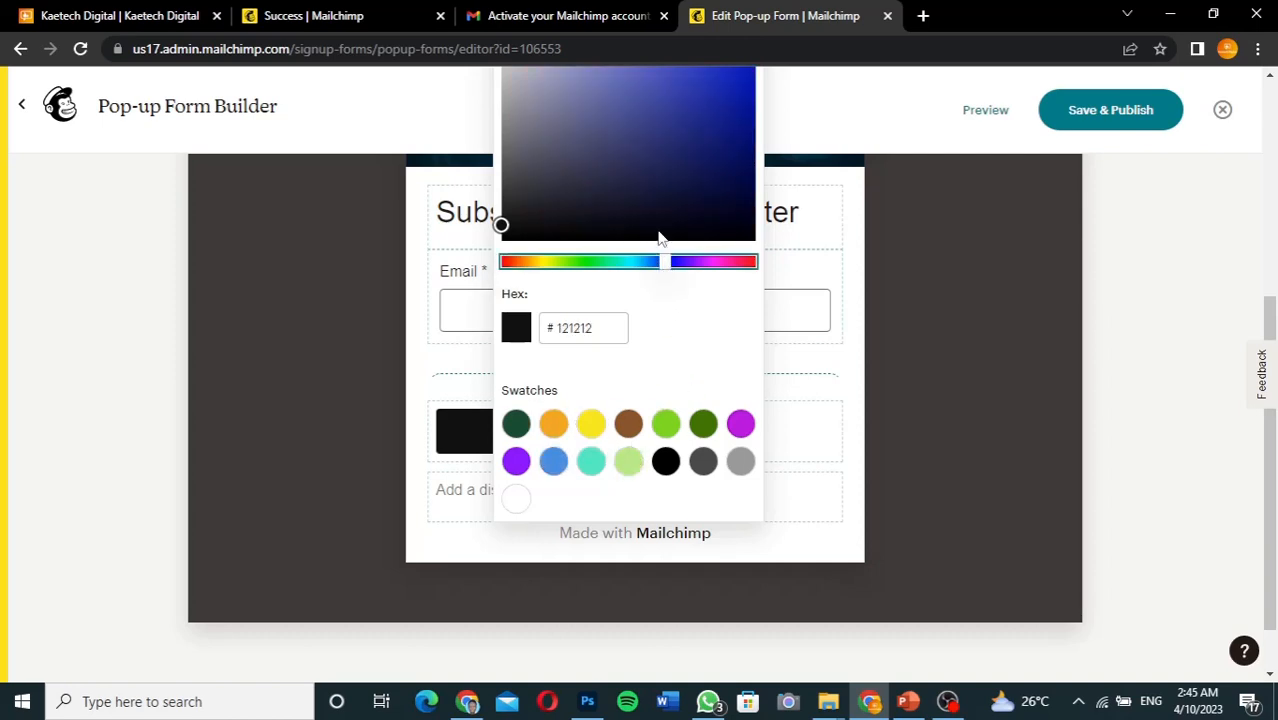
click(749, 105)
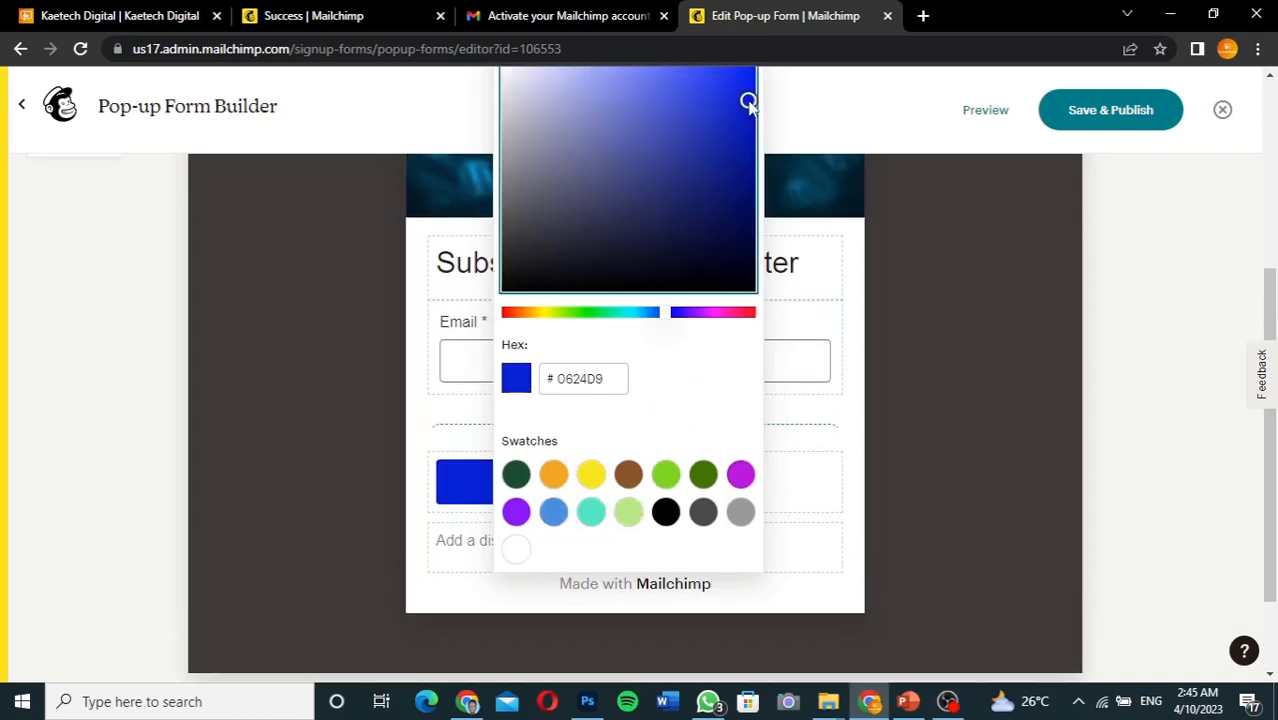
click(853, 432)
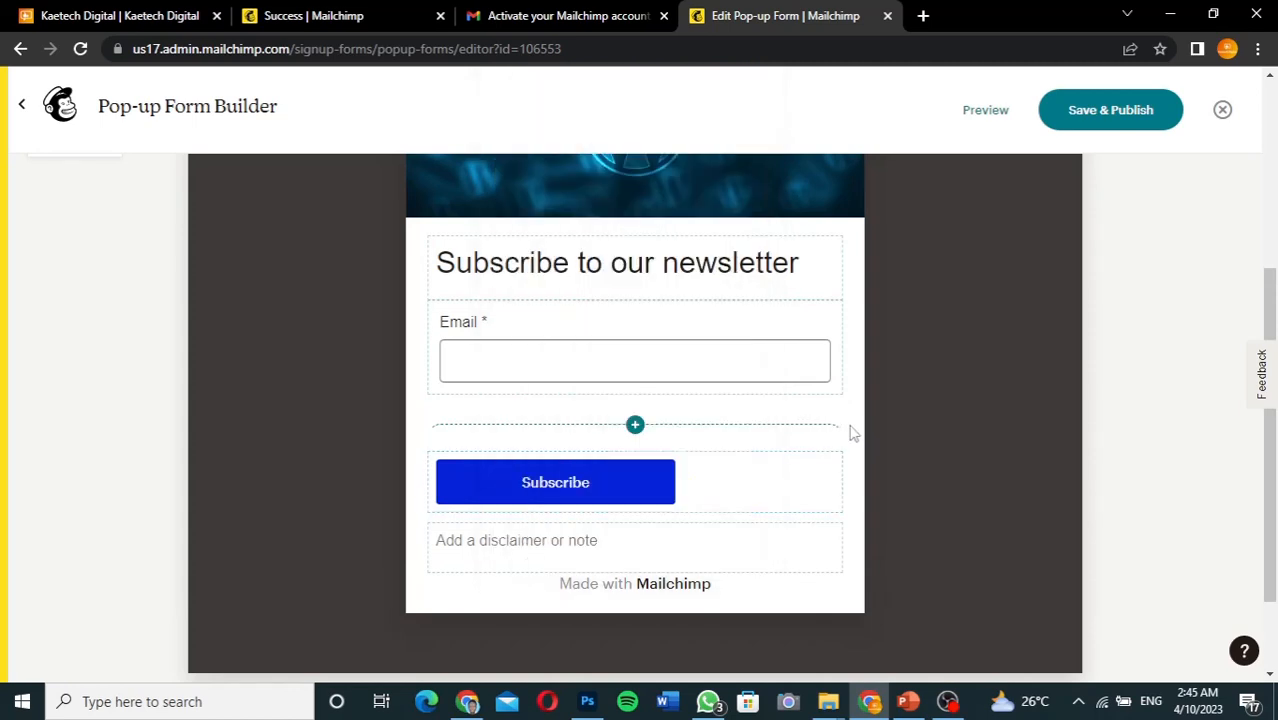
Refine the Subscribe button to medium blue #0766C8 and select the note block beneath it
click(633, 482)
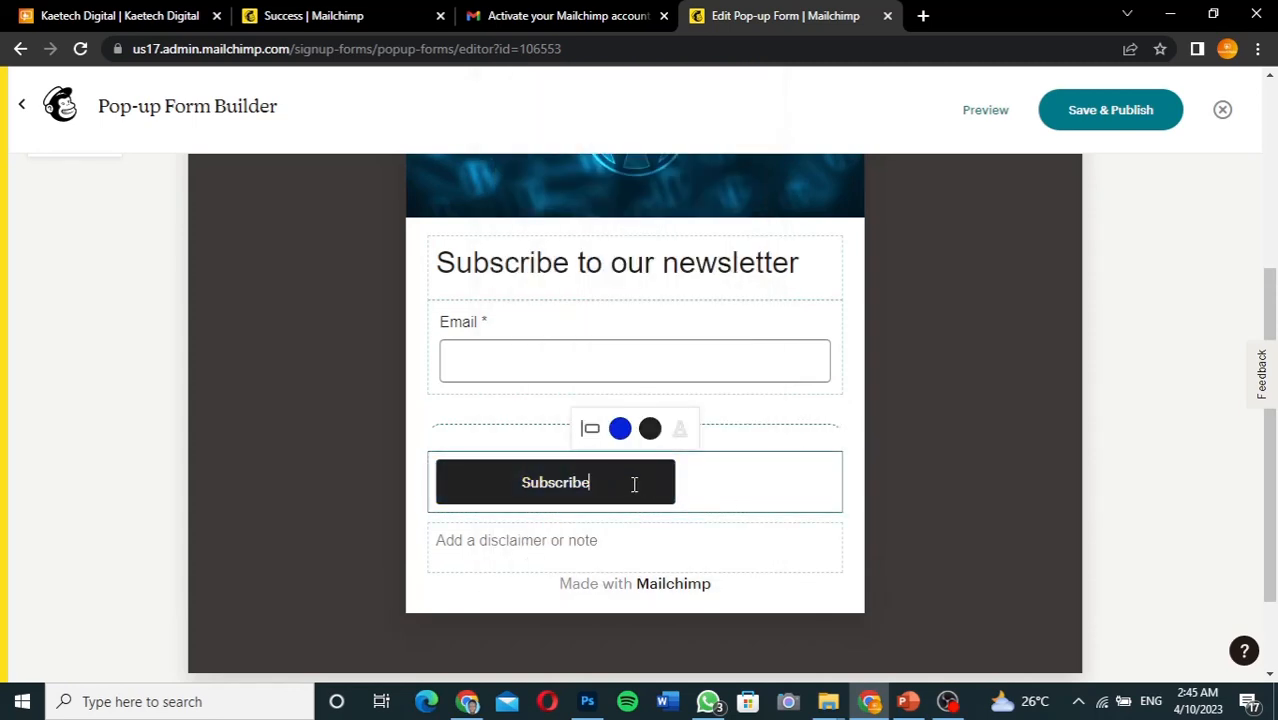
click(621, 429)
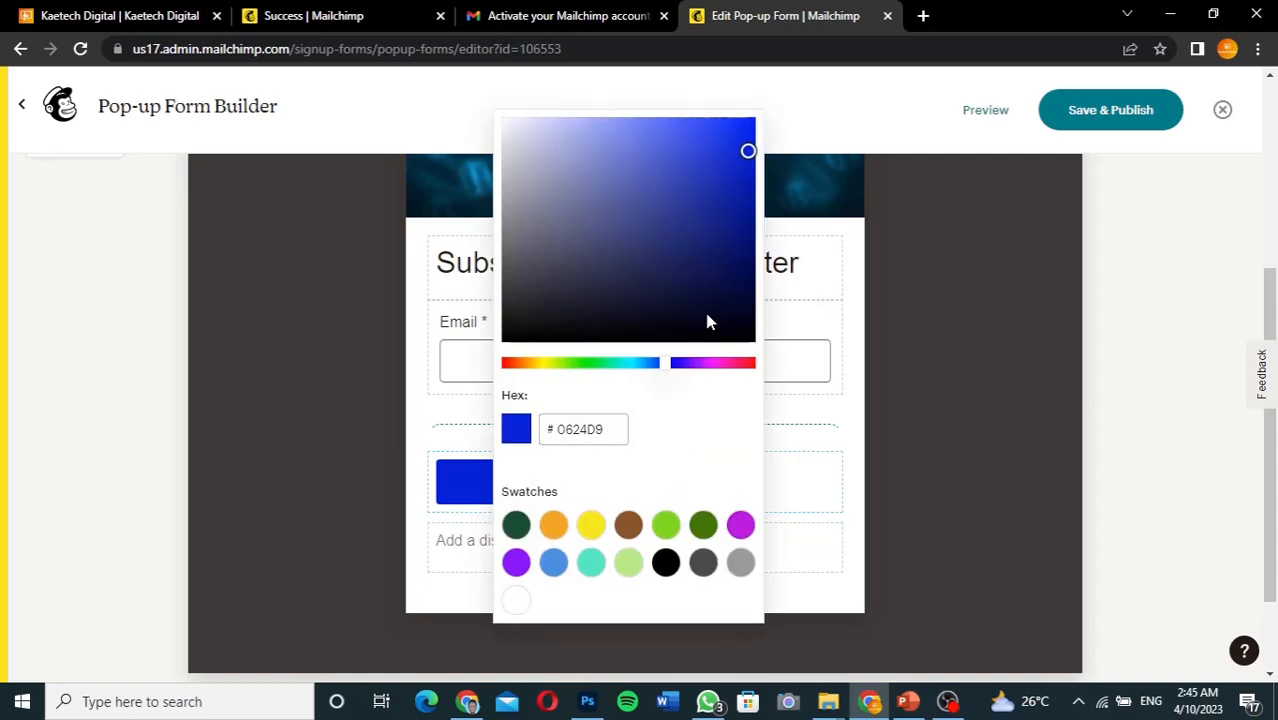
drag(748, 152, 747, 166)
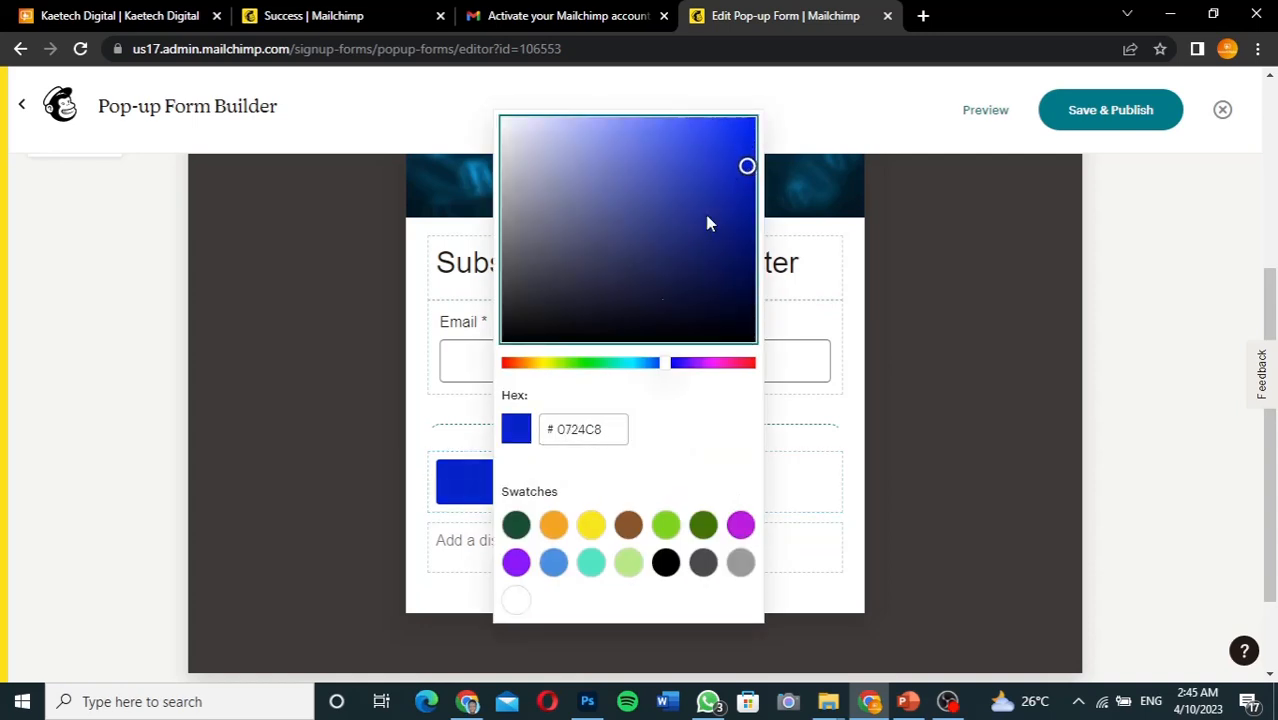
click(660, 364)
drag(660, 366, 650, 364)
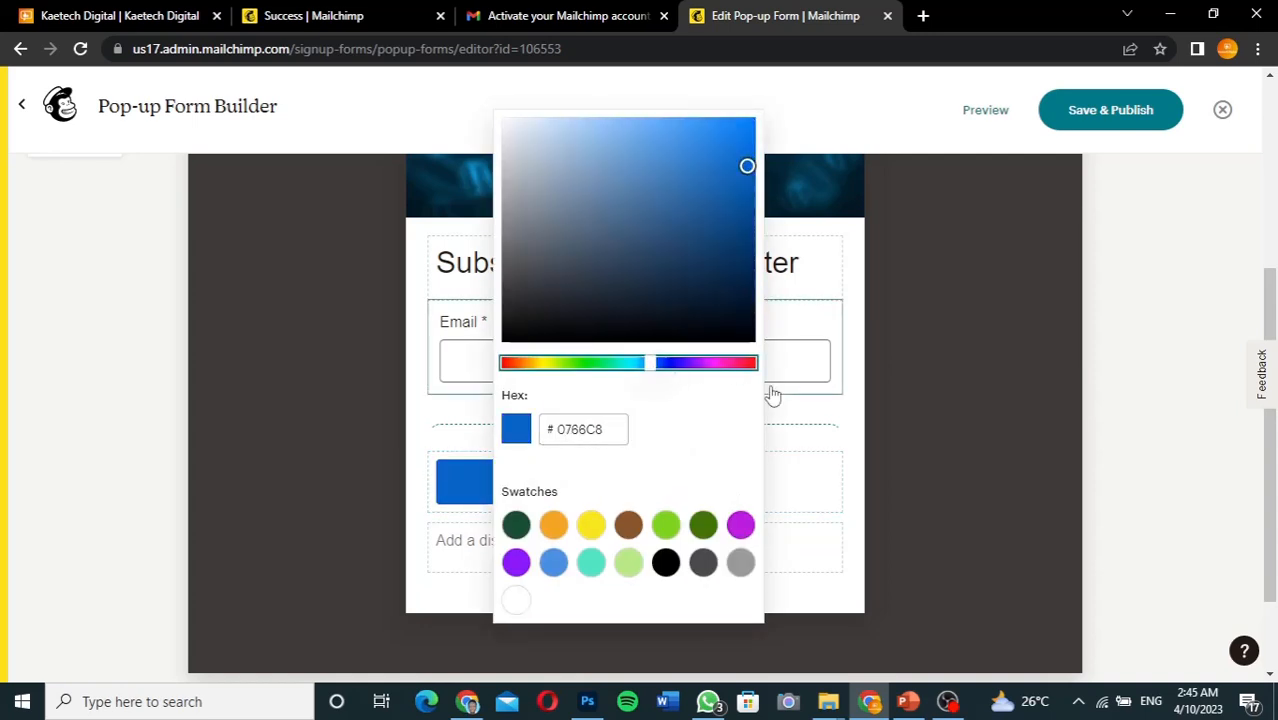
click(848, 418)
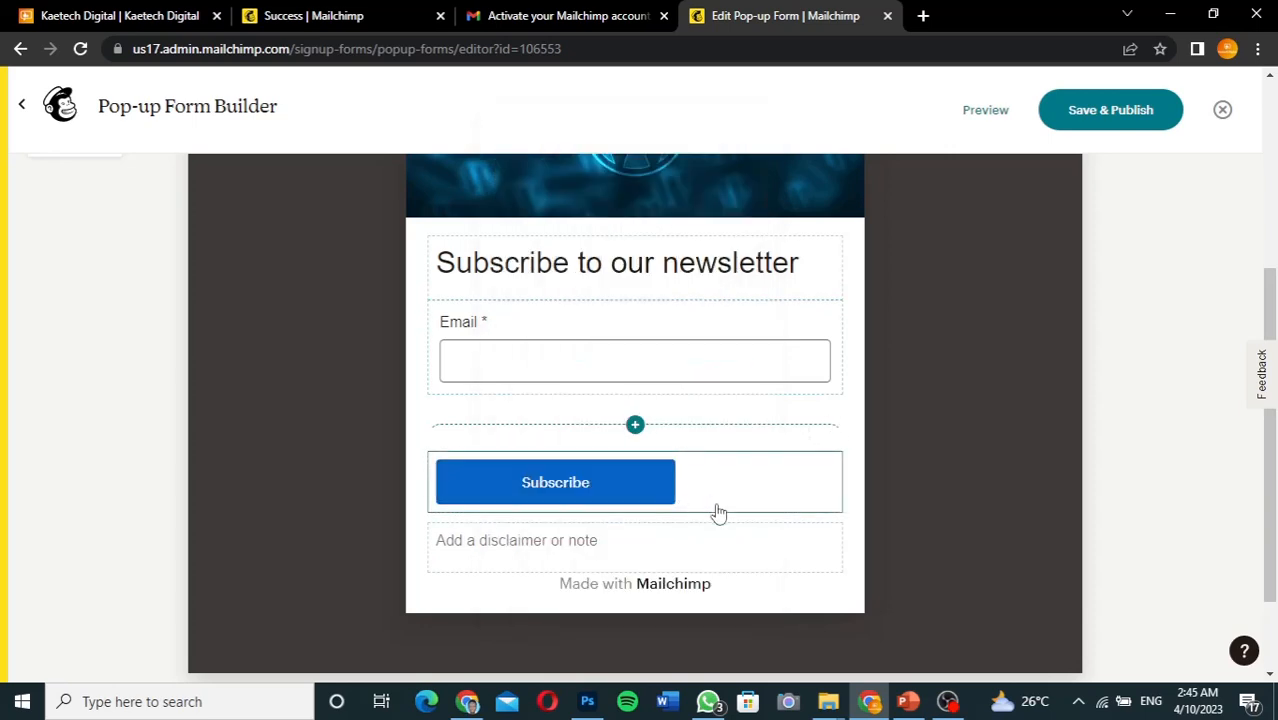
scroll(745, 542, down, 2)
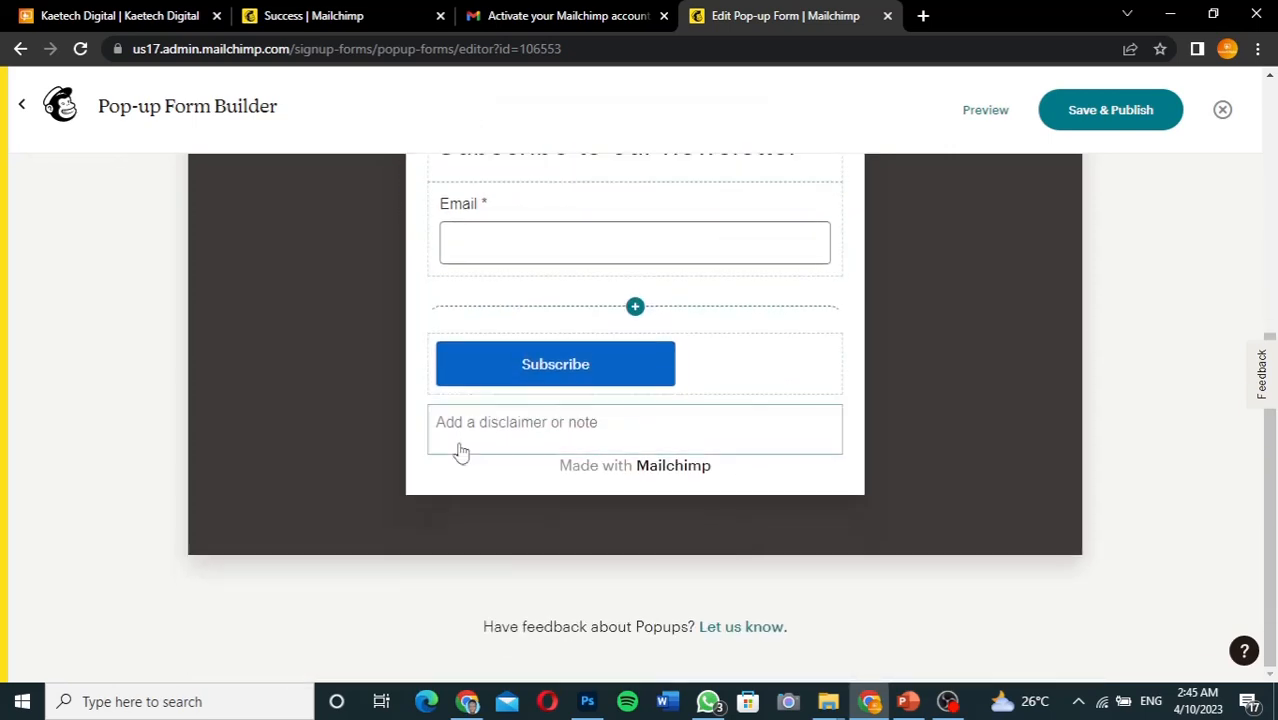
click(680, 432)
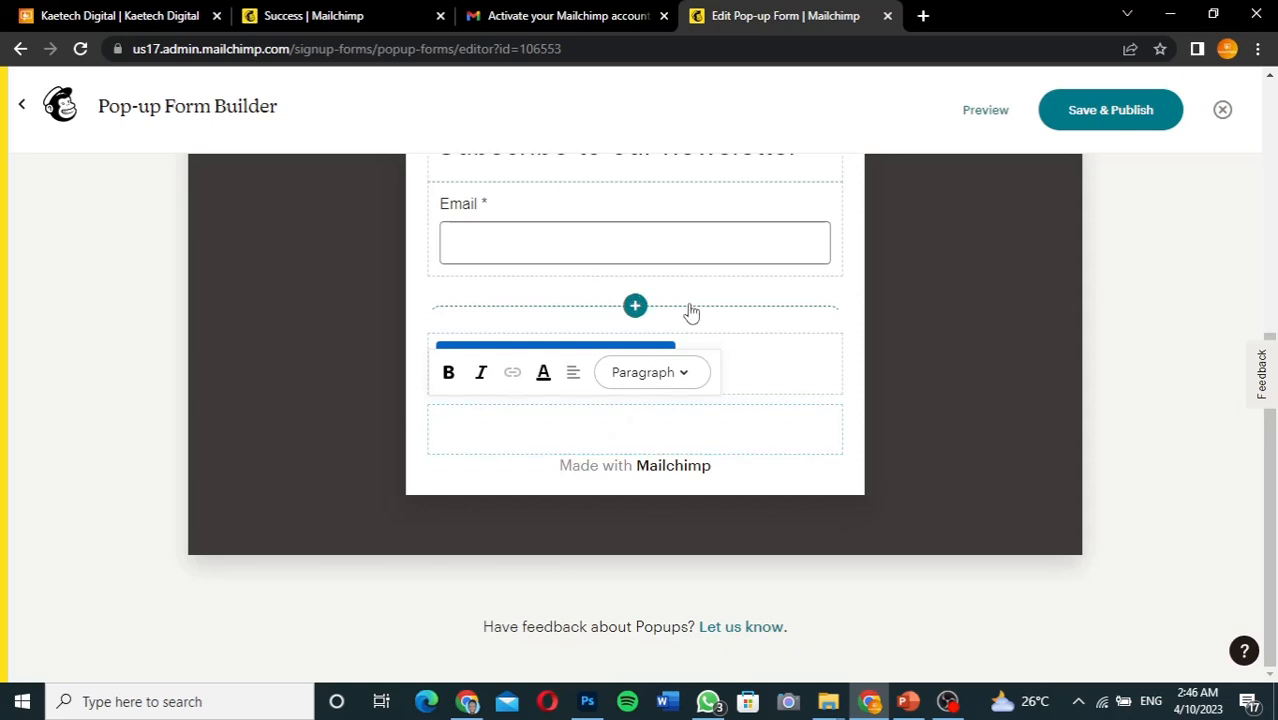
click(631, 306)
click(628, 308)
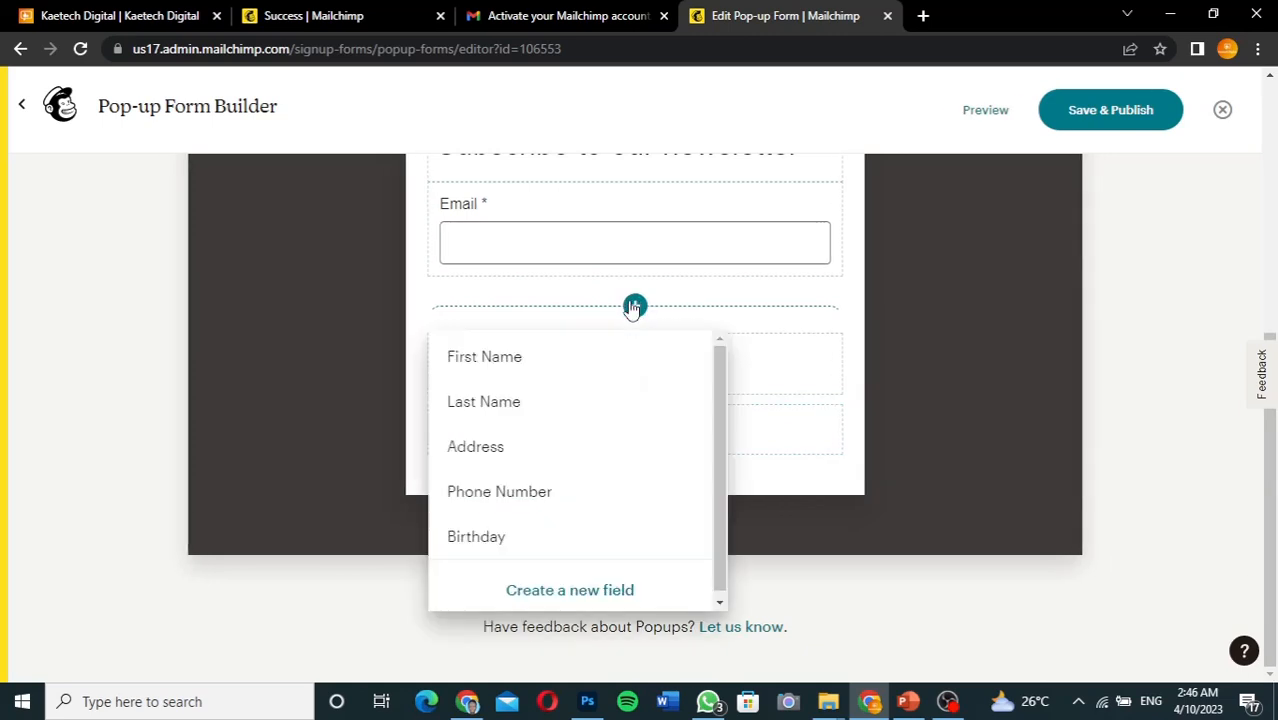
drag(717, 492, 713, 534)
click(577, 588)
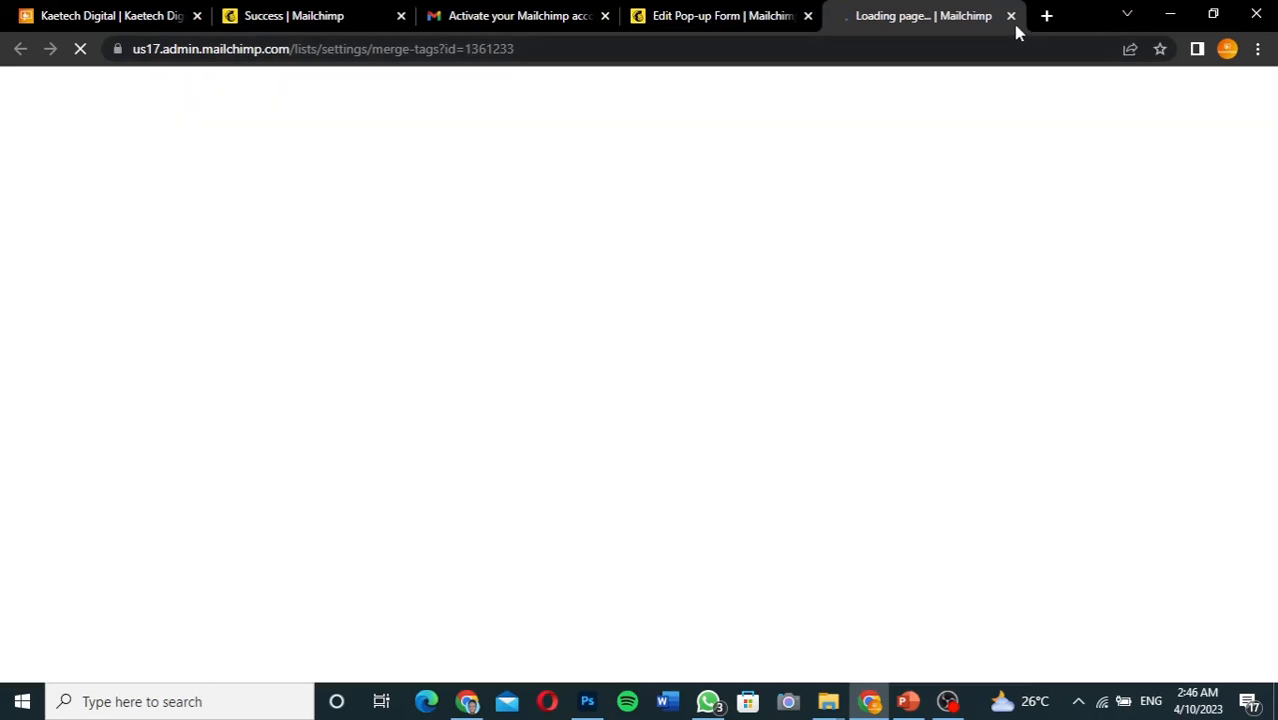
click(1010, 16)
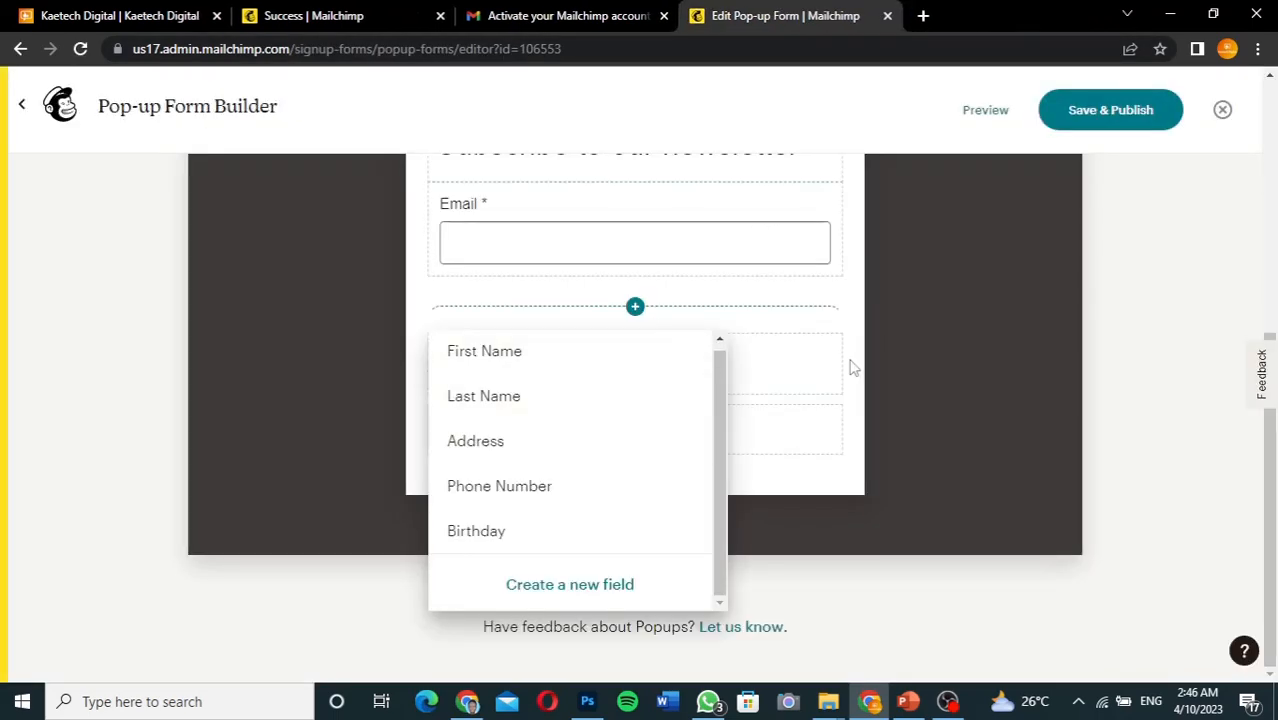
click(790, 399)
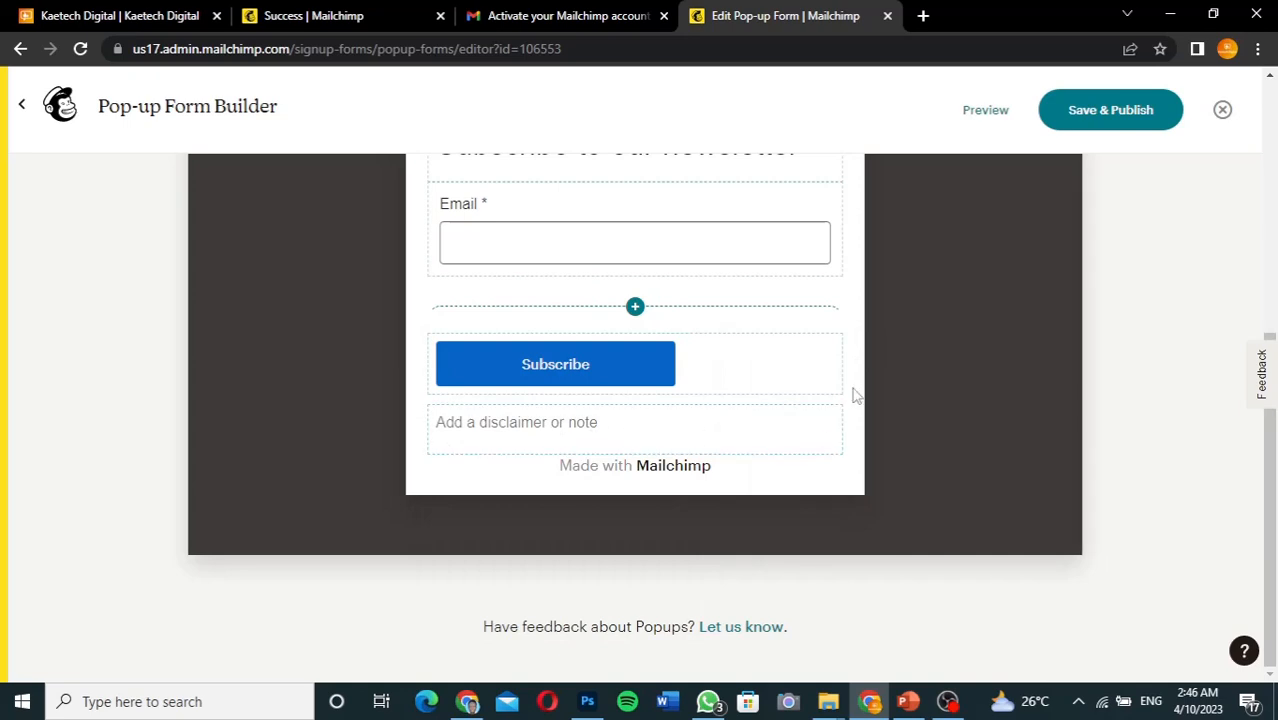
drag(855, 396, 855, 338)
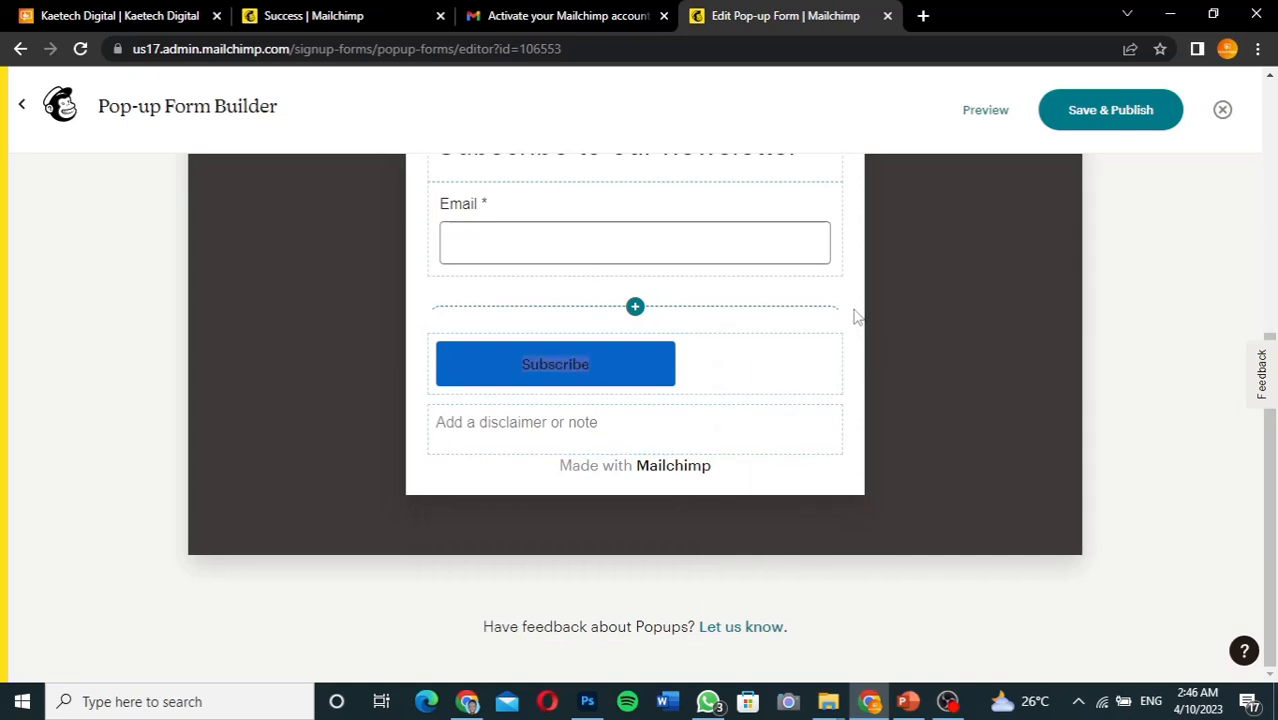
scroll(855, 316, up, 5)
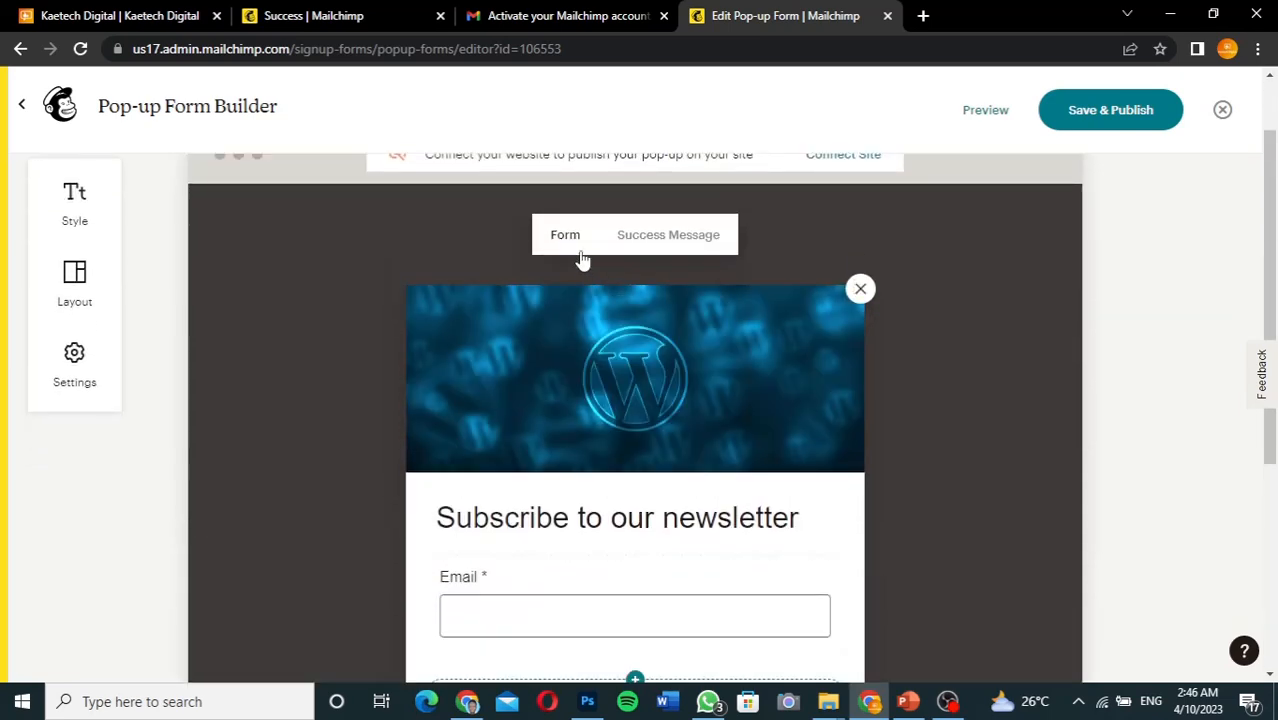
Switch to the Success Message view and select its 'Thanks for subscribing!' heading
click(667, 234)
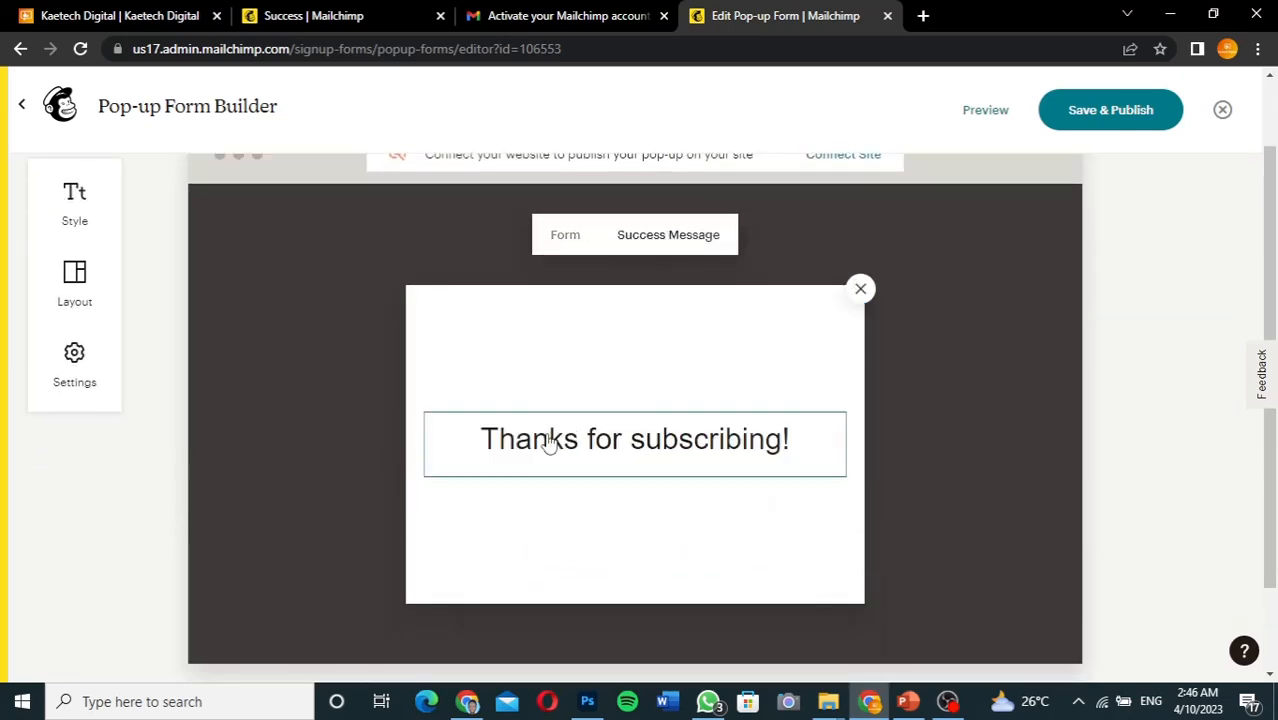
click(696, 437)
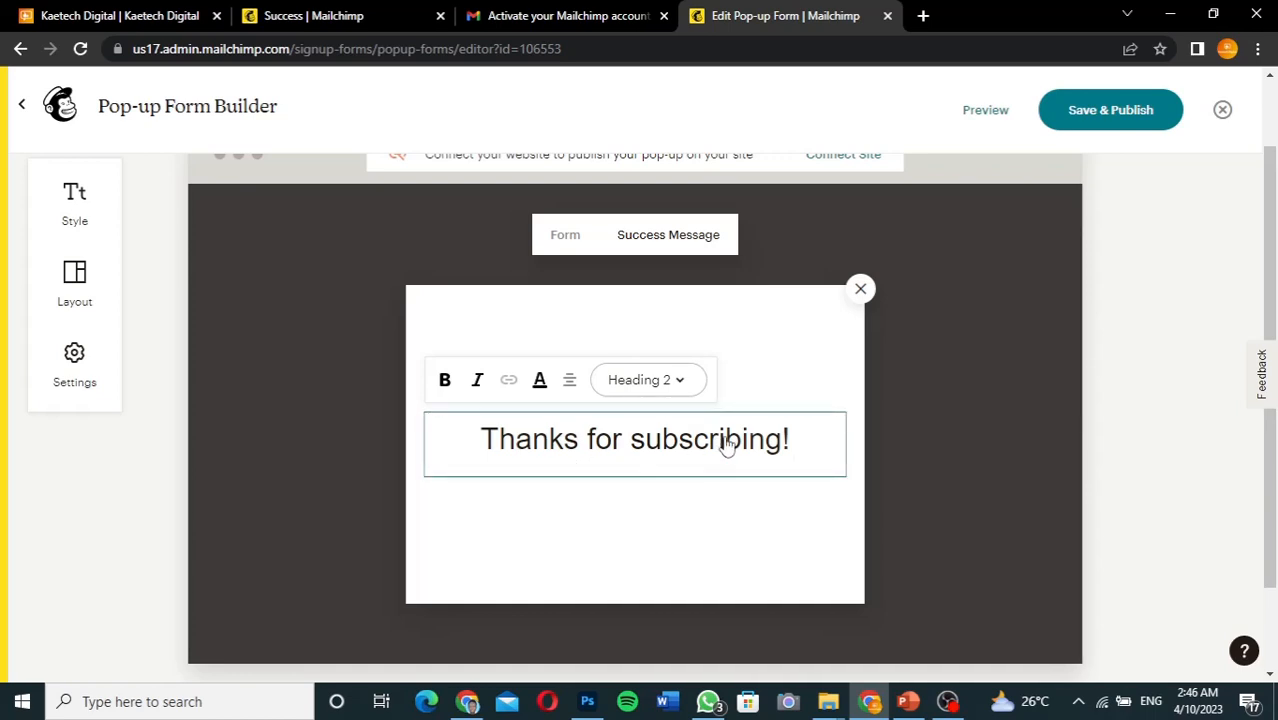
scroll(787, 314, up, 1)
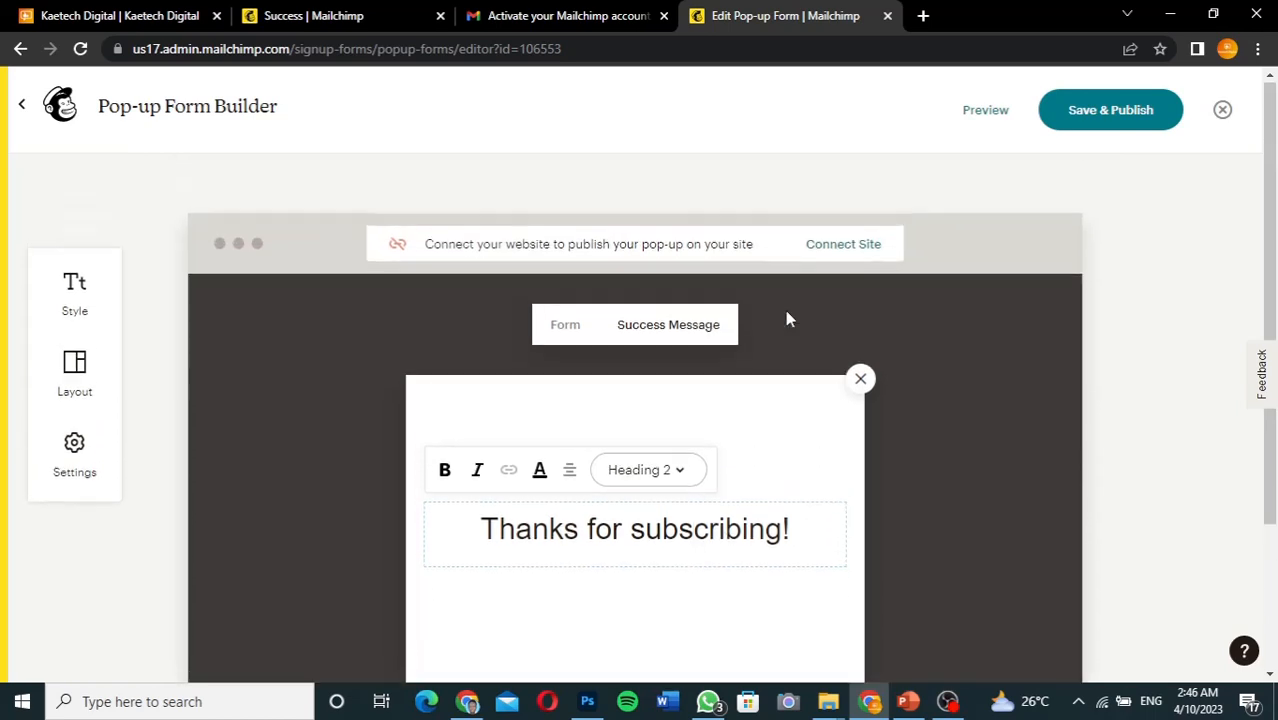
click(851, 248)
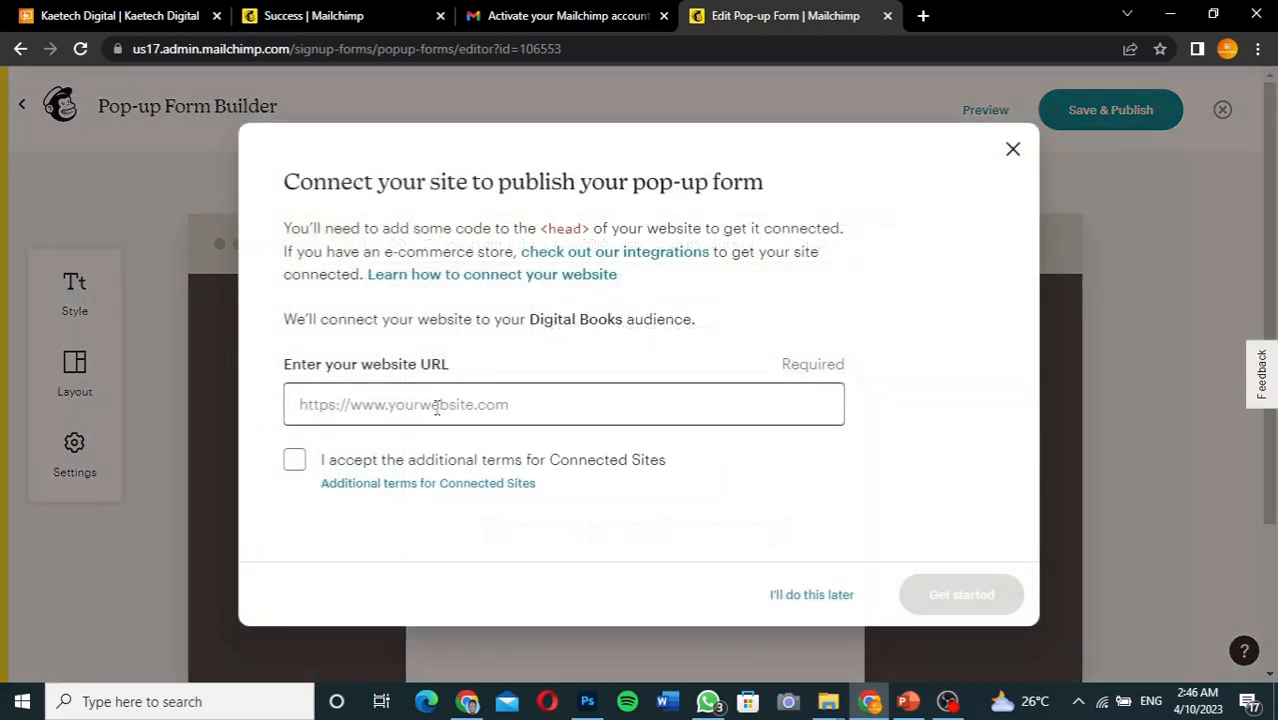
mouse_move(468, 701)
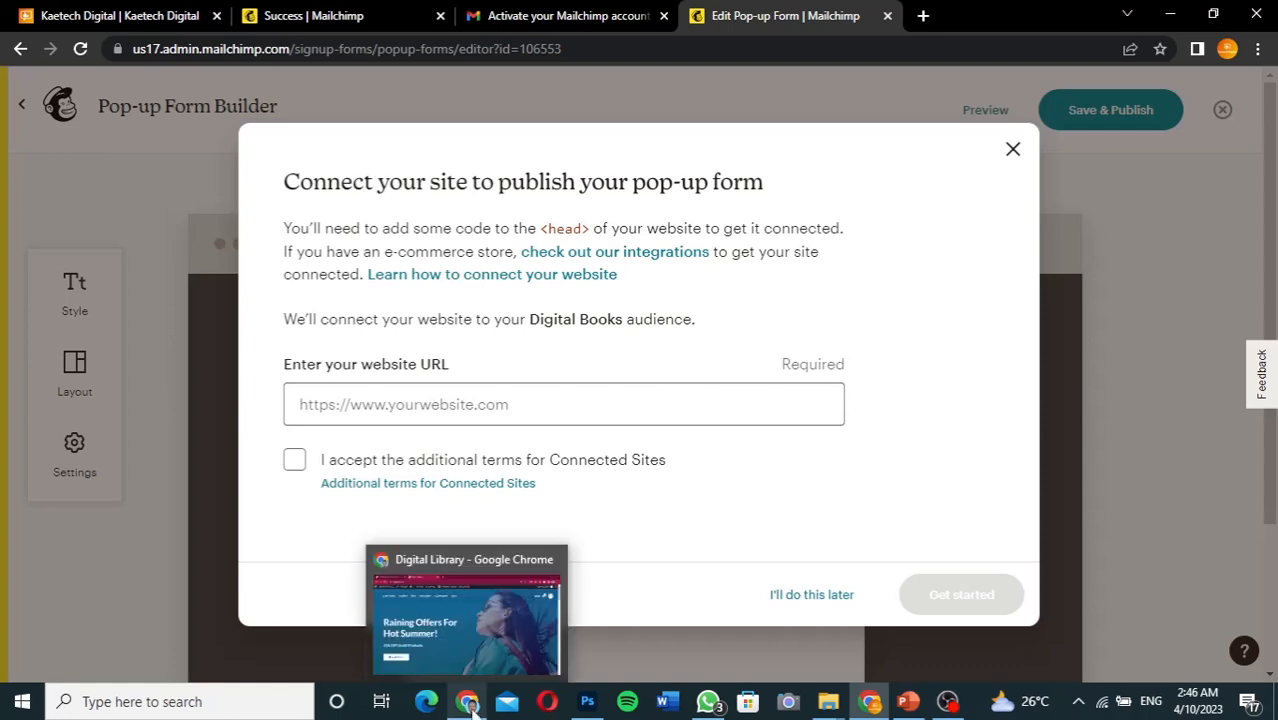
click(464, 646)
click(234, 48)
key(ctrl+c)
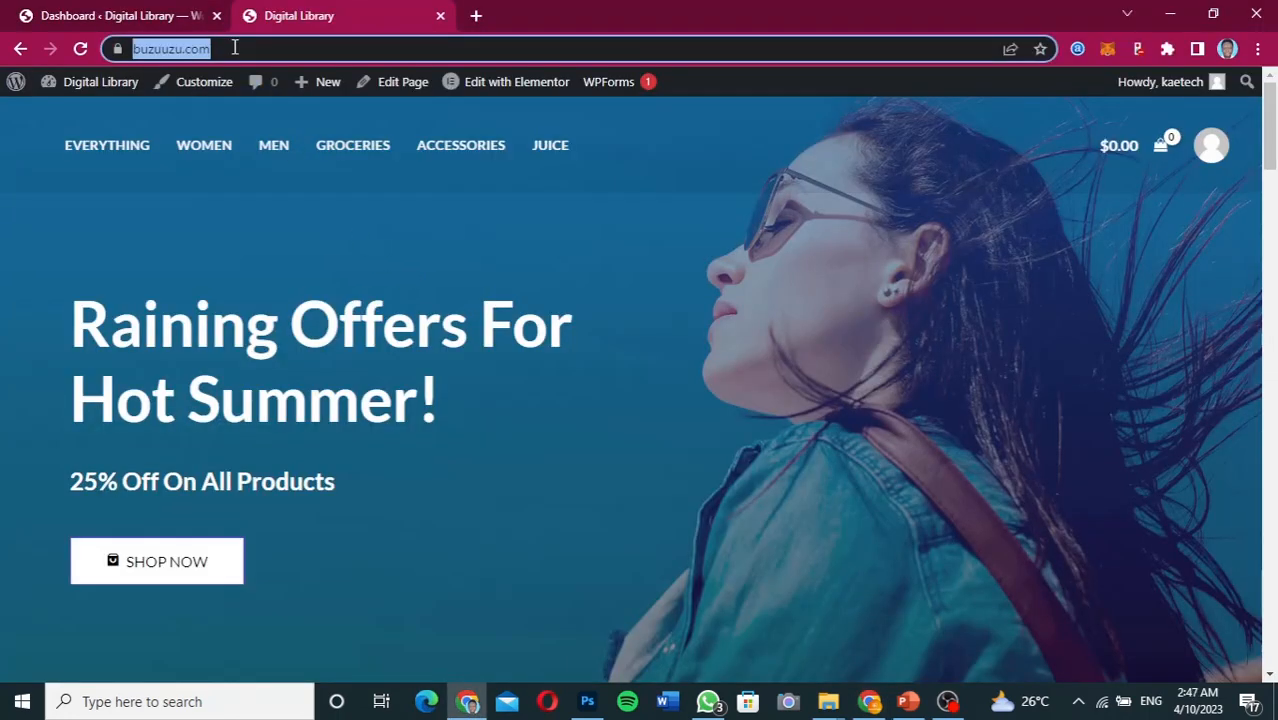
click(868, 701)
click(468, 405)
key(ctrl+v)
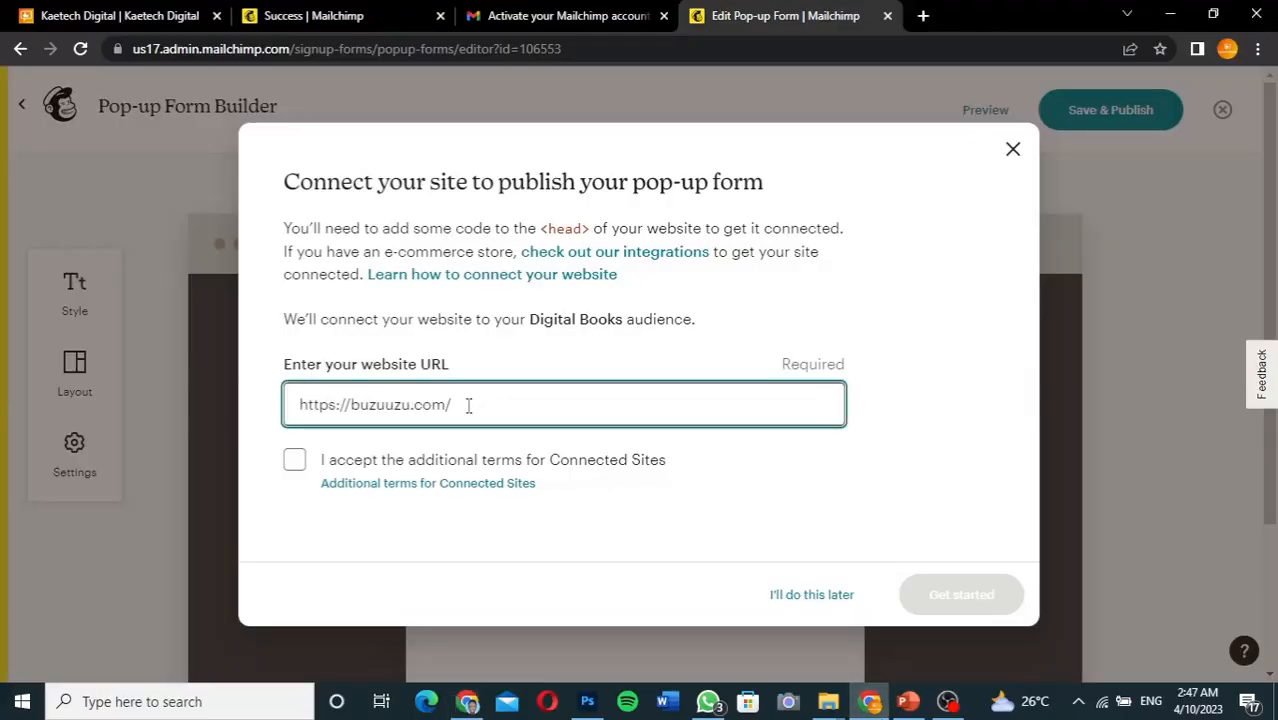
click(296, 463)
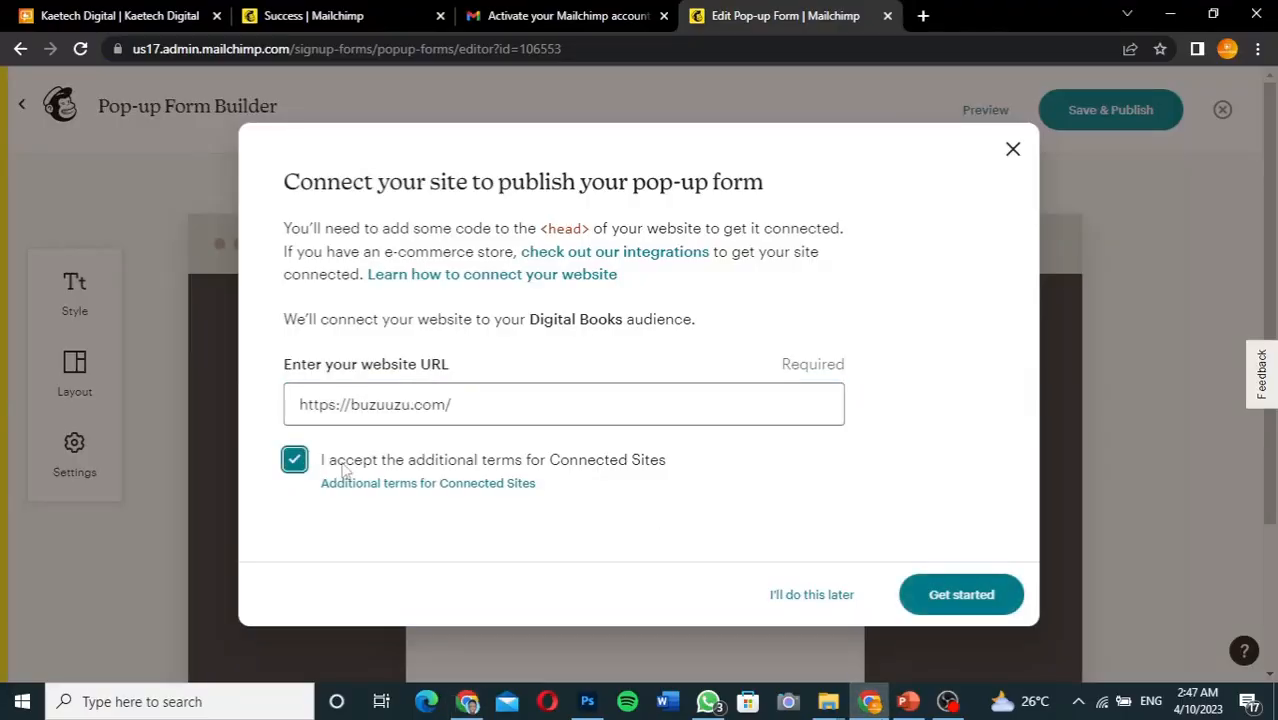
Generate the buzuuzu.com connection script, copy it to the clipboard, and return to WordPress
click(961, 595)
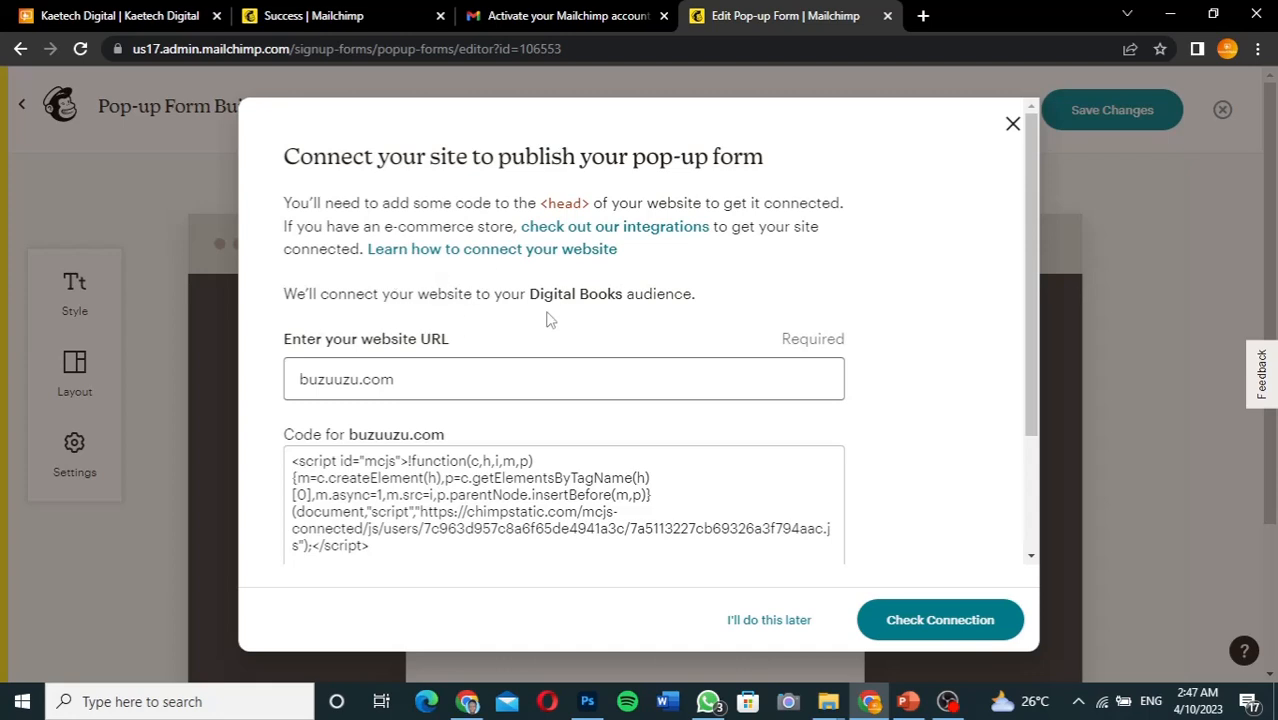
scroll(550, 318, down, 3)
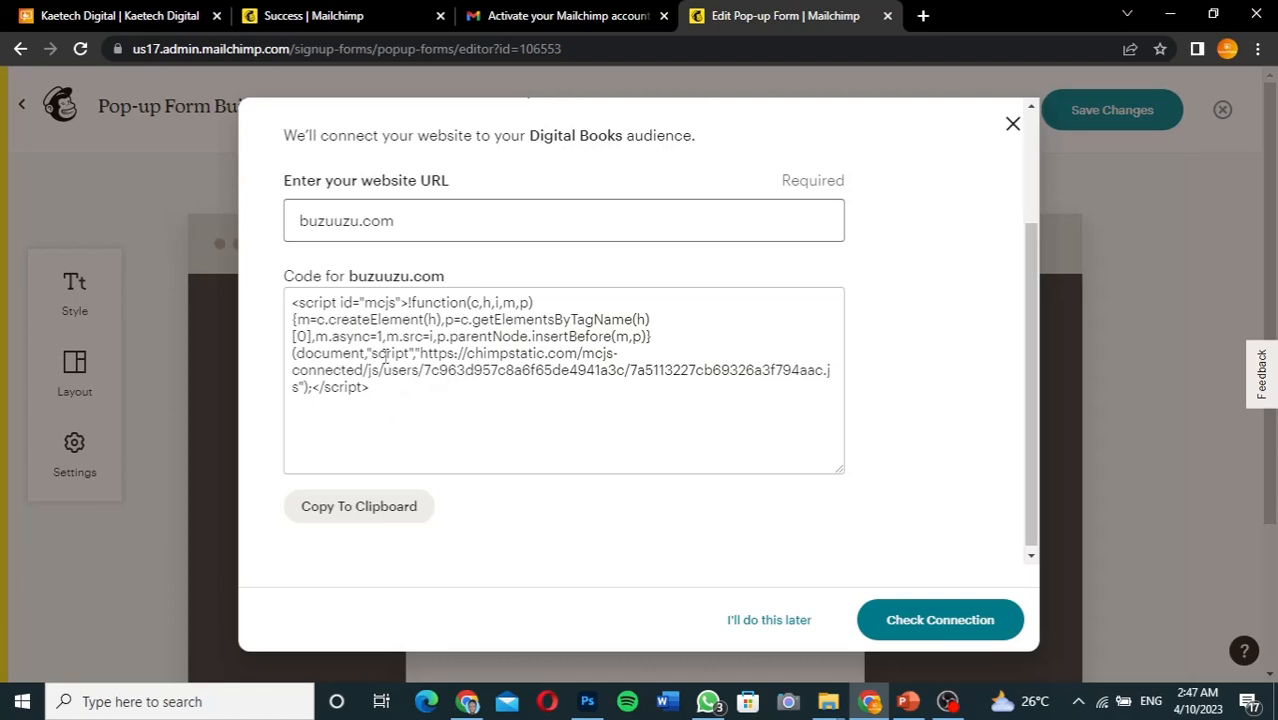
scroll(626, 339, up, 2)
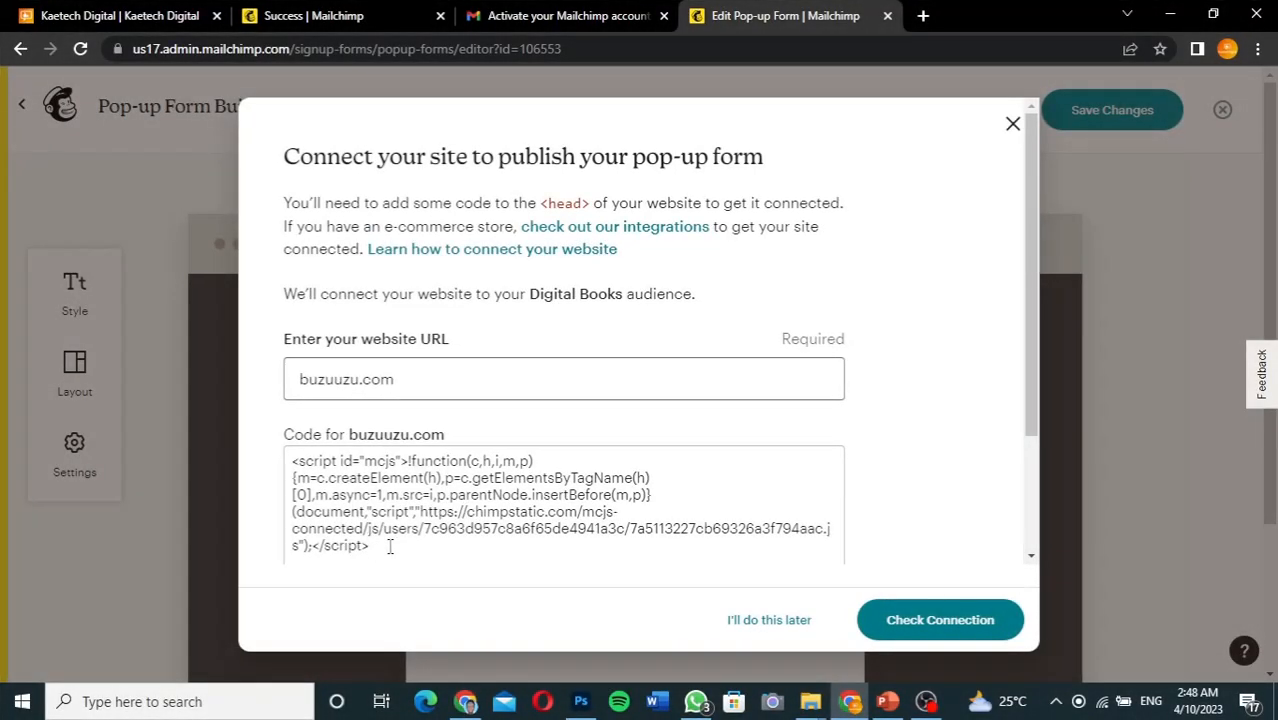
click(380, 541)
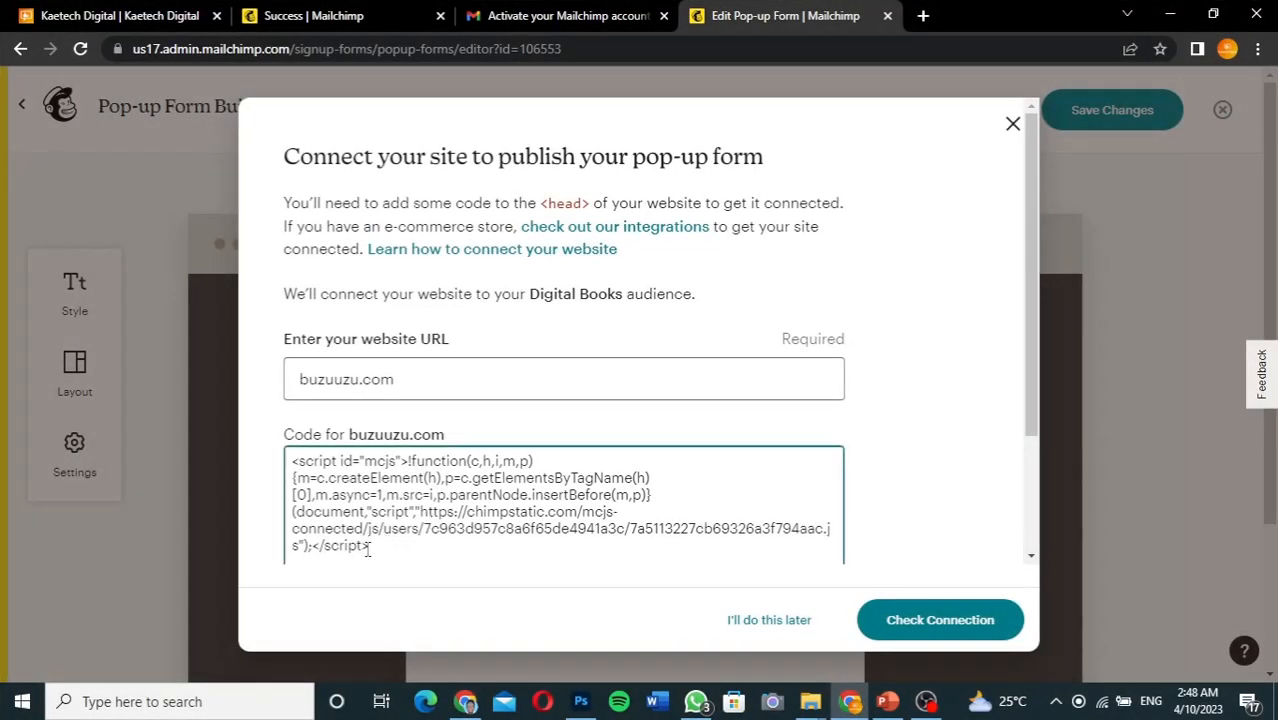
drag(376, 545, 287, 461)
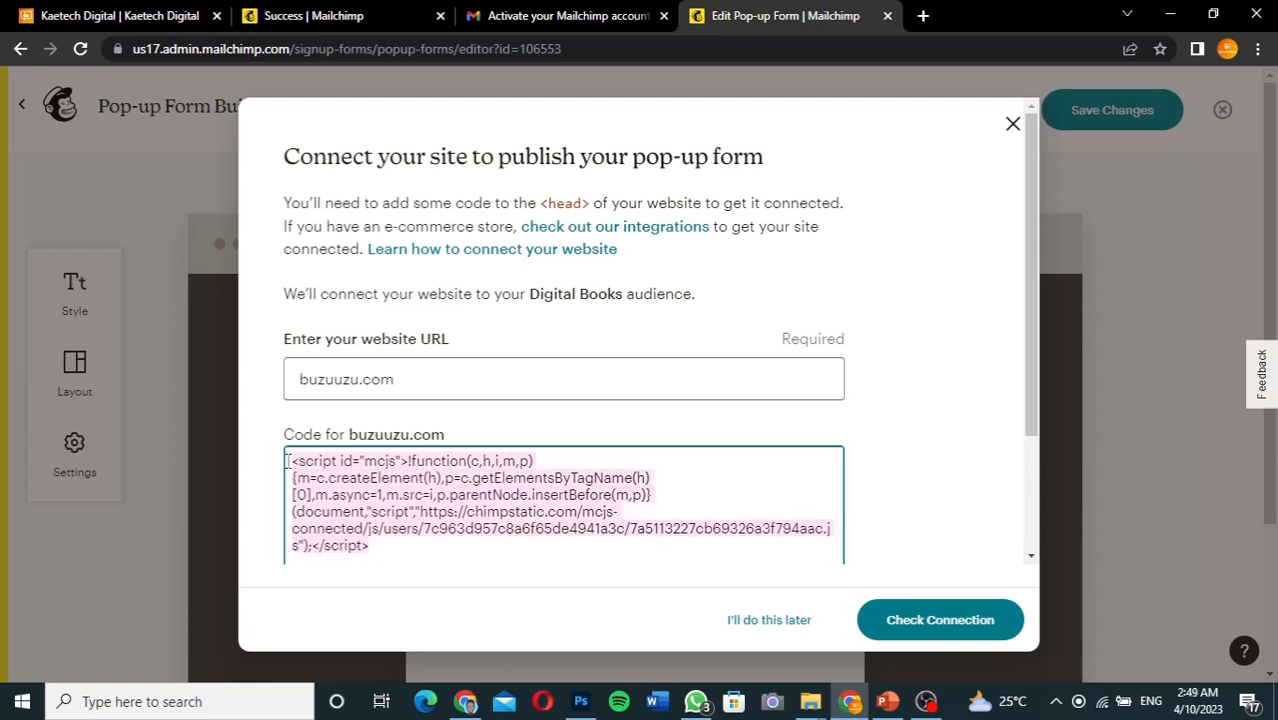
scroll(390, 435, down, 2)
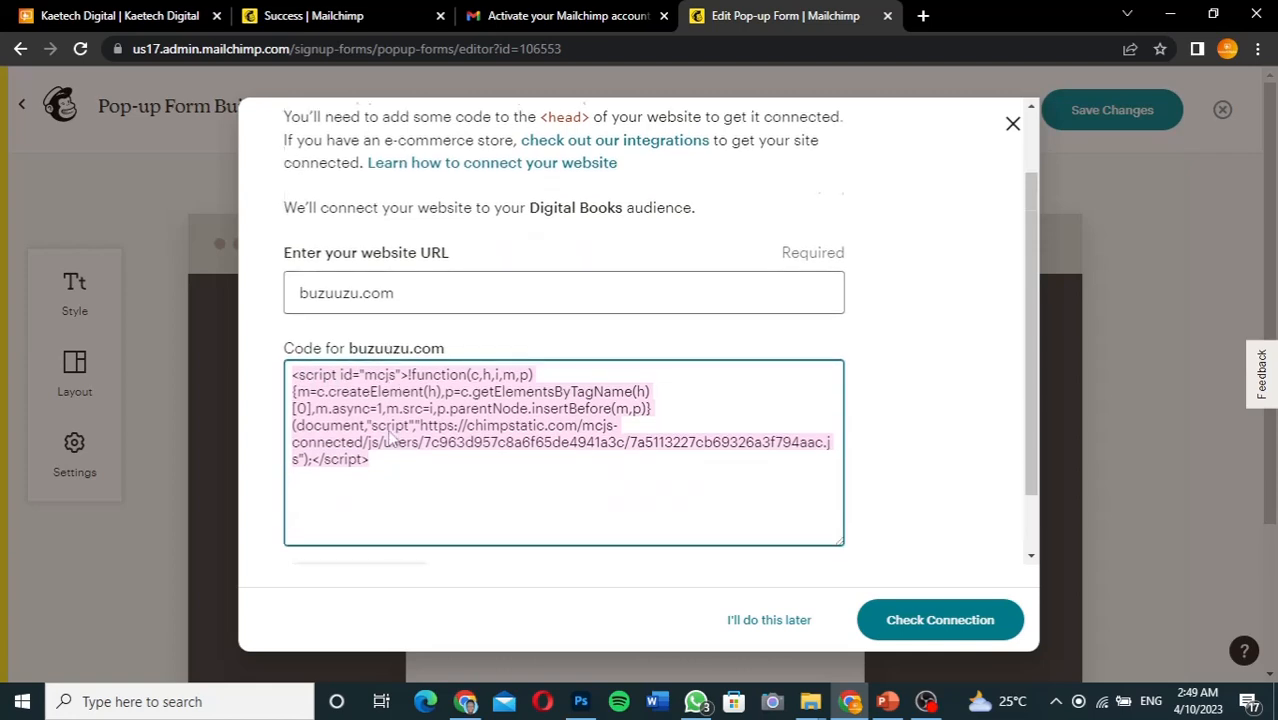
click(346, 519)
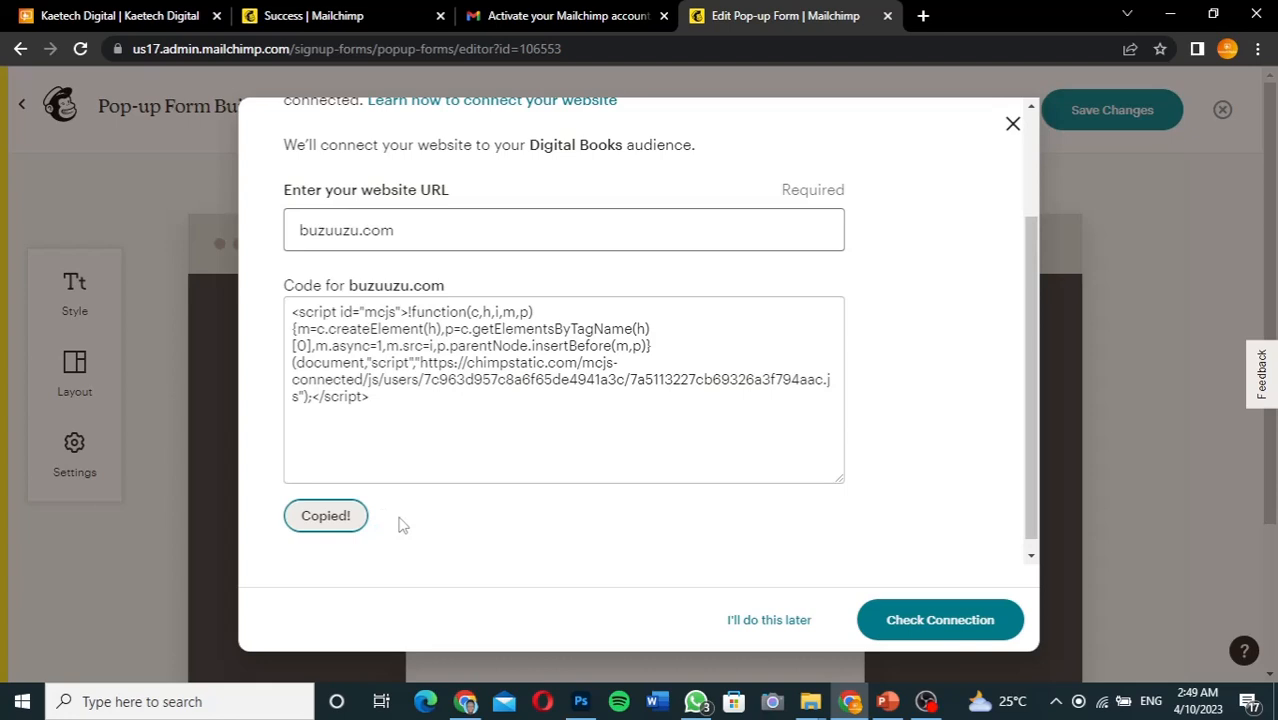
click(465, 701)
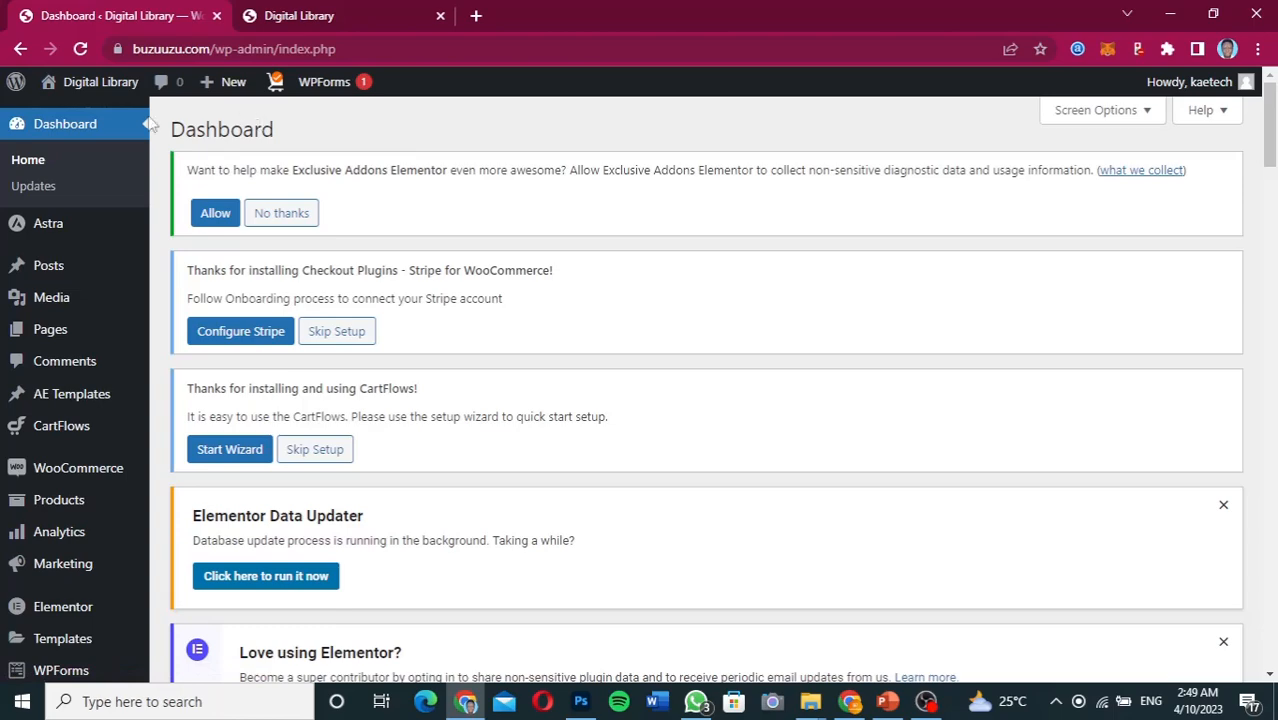
Go to Plugins > Add New in the WordPress admin sidebar
mouse_move(86, 512)
scroll(86, 512, down, 2)
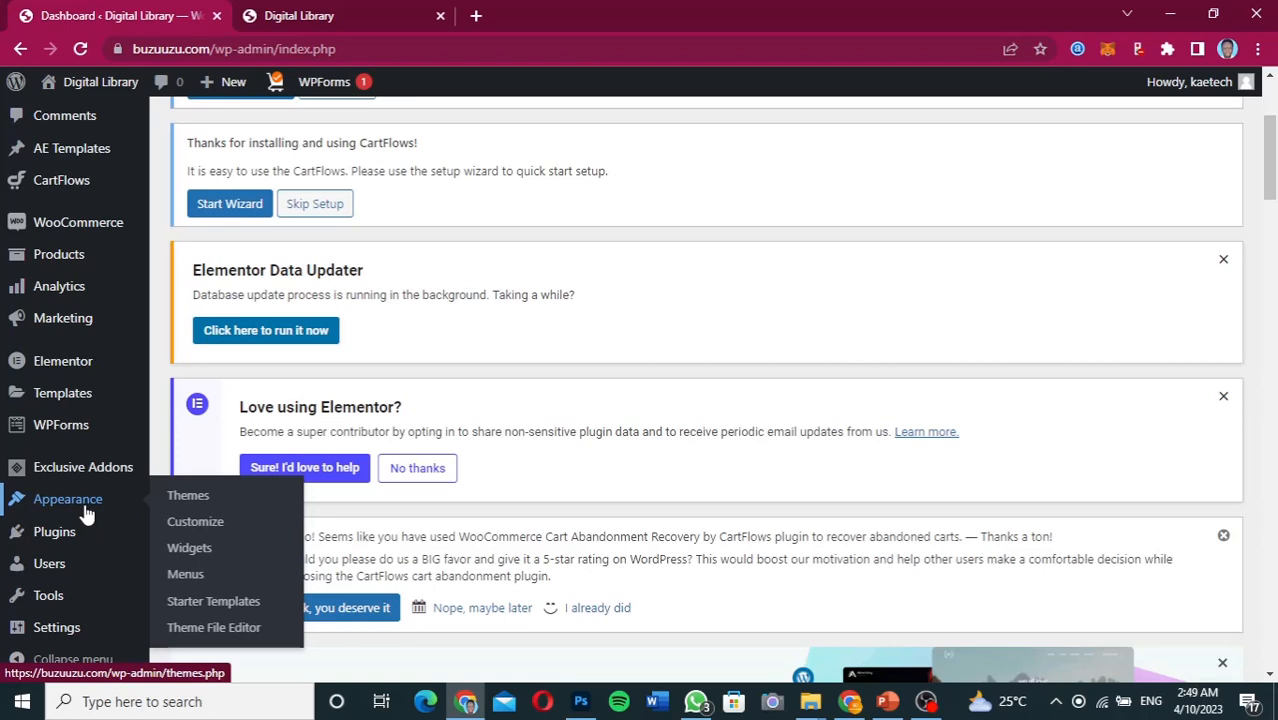
mouse_move(48, 540)
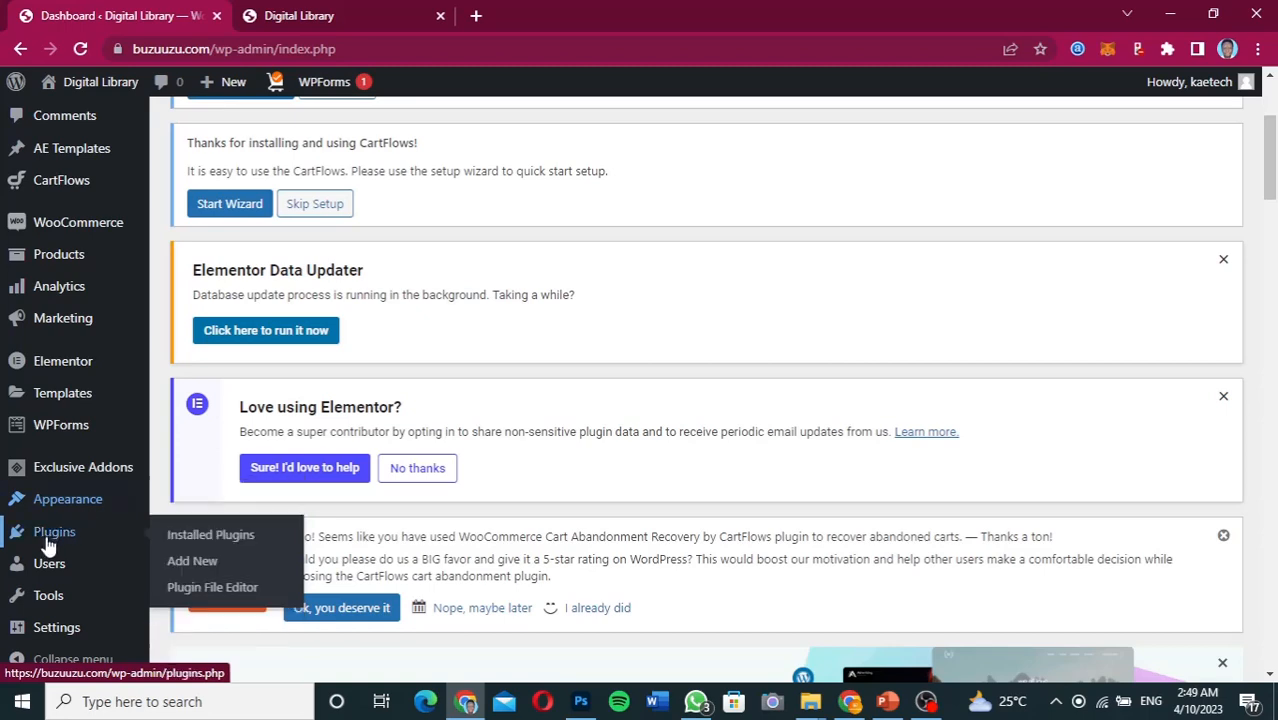
click(200, 560)
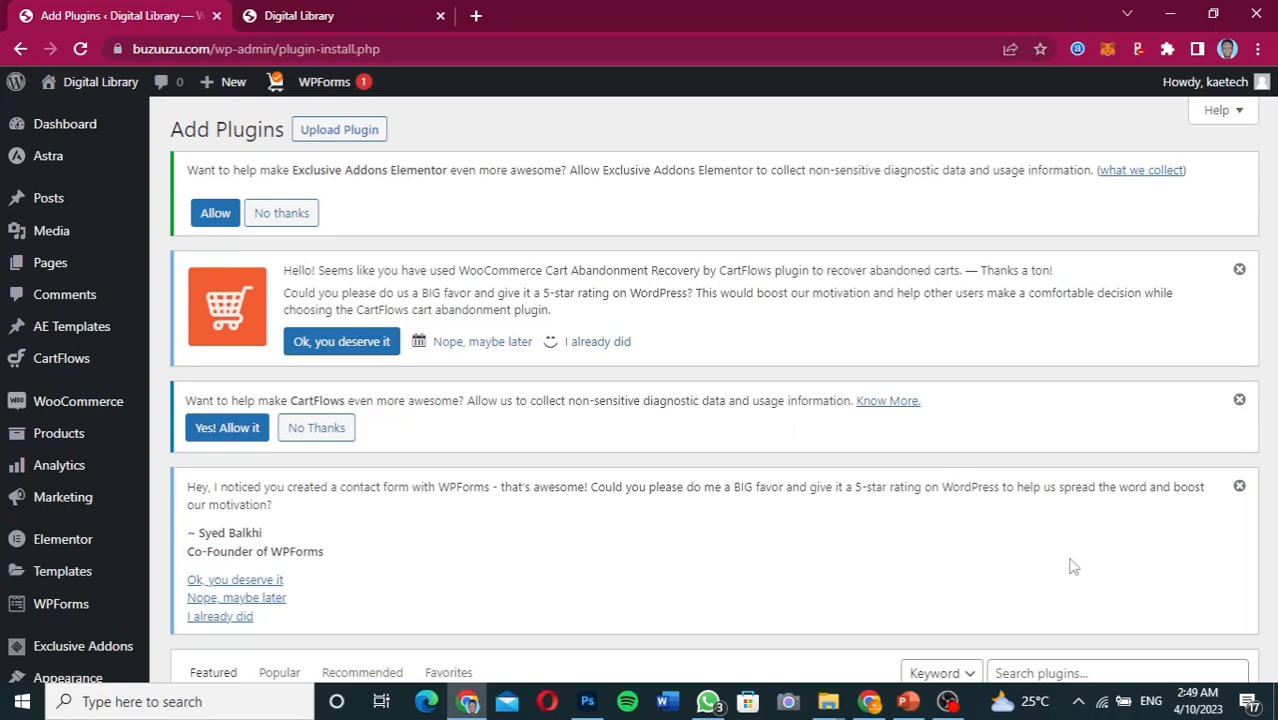
Search plugins for 'header', then install and activate the WPCode plugin
scroll(1072, 567, down, 4)
scroll(1070, 562, down, 1)
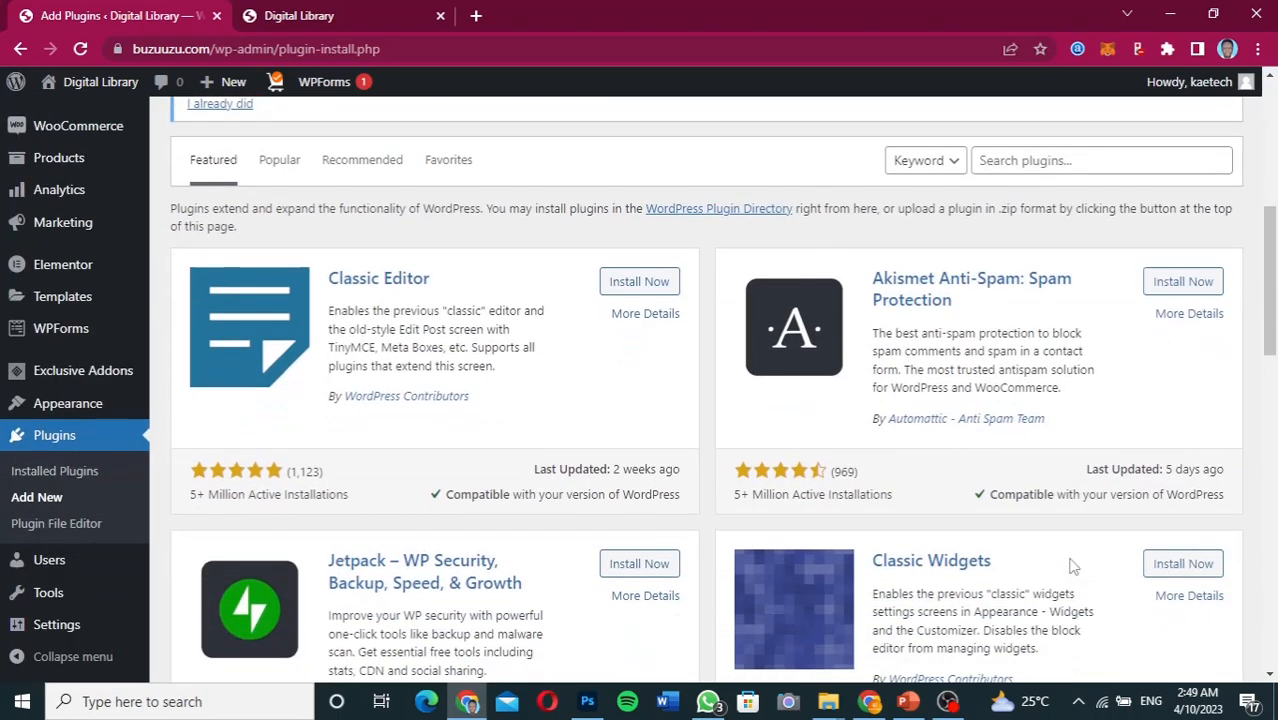
scroll(1070, 562, up, 1)
click(1049, 256)
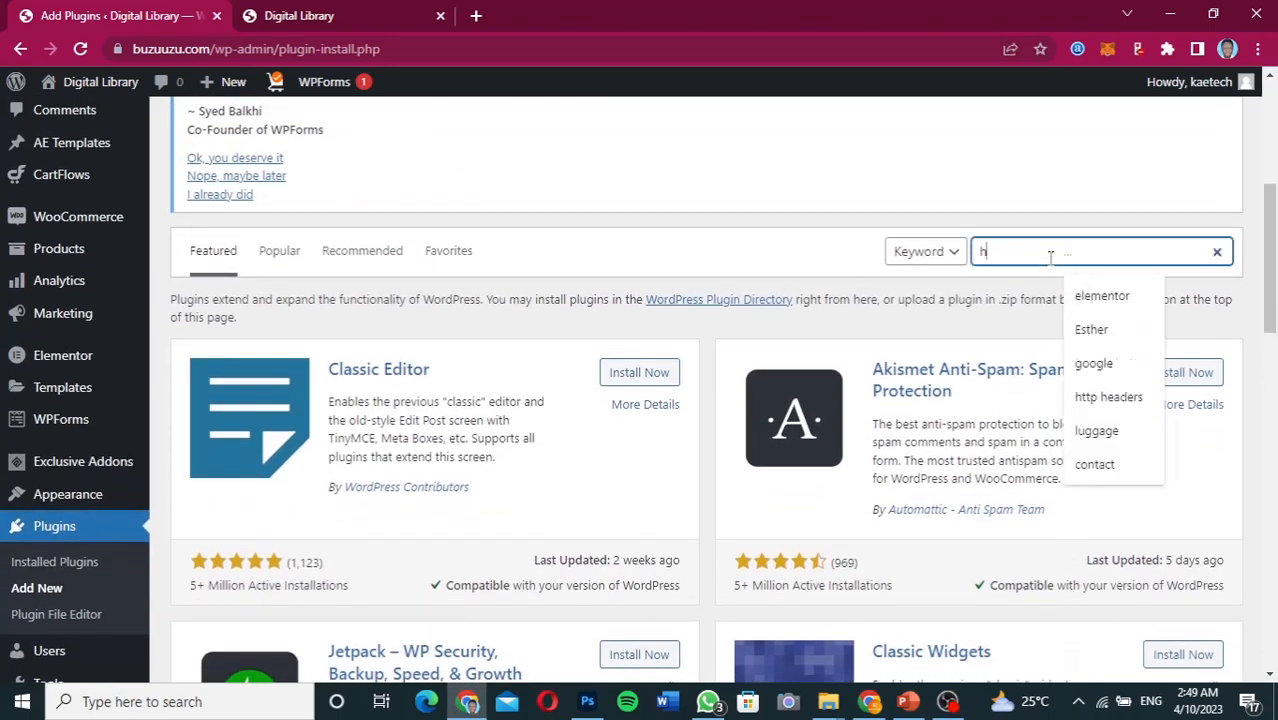
text(header)
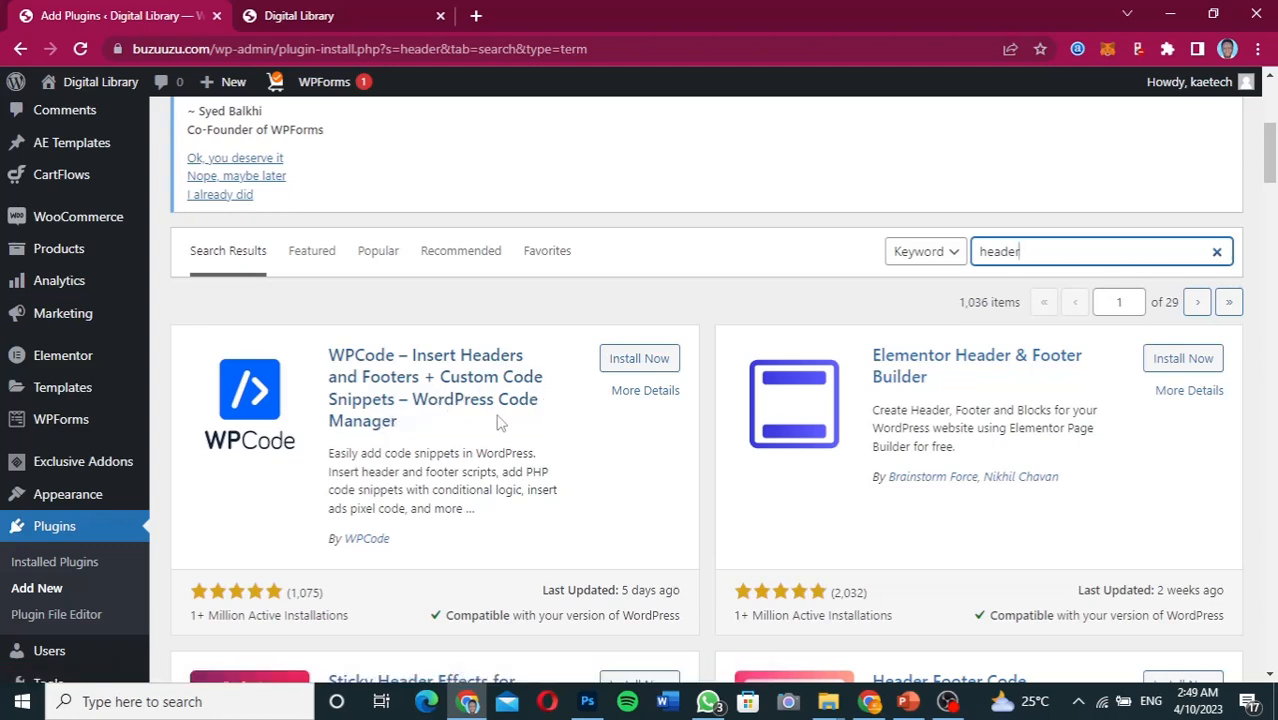
scroll(550, 505, down, 3)
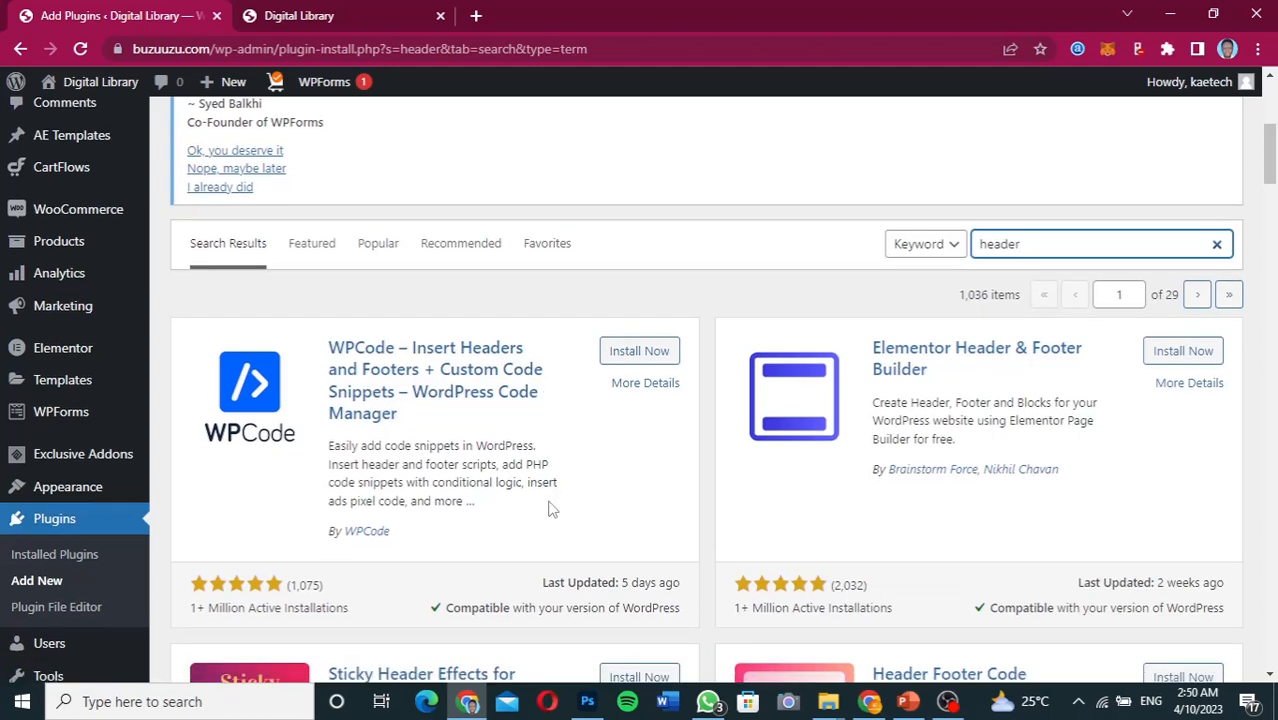
scroll(550, 502, up, 2)
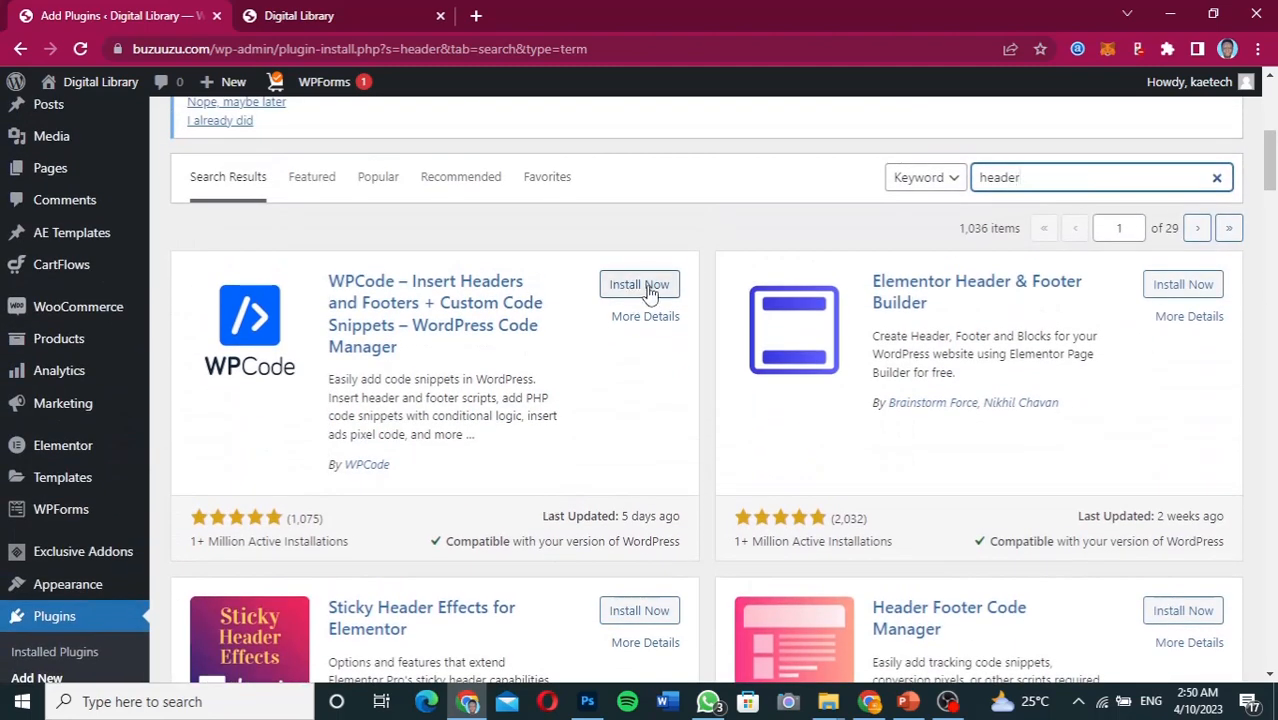
click(652, 285)
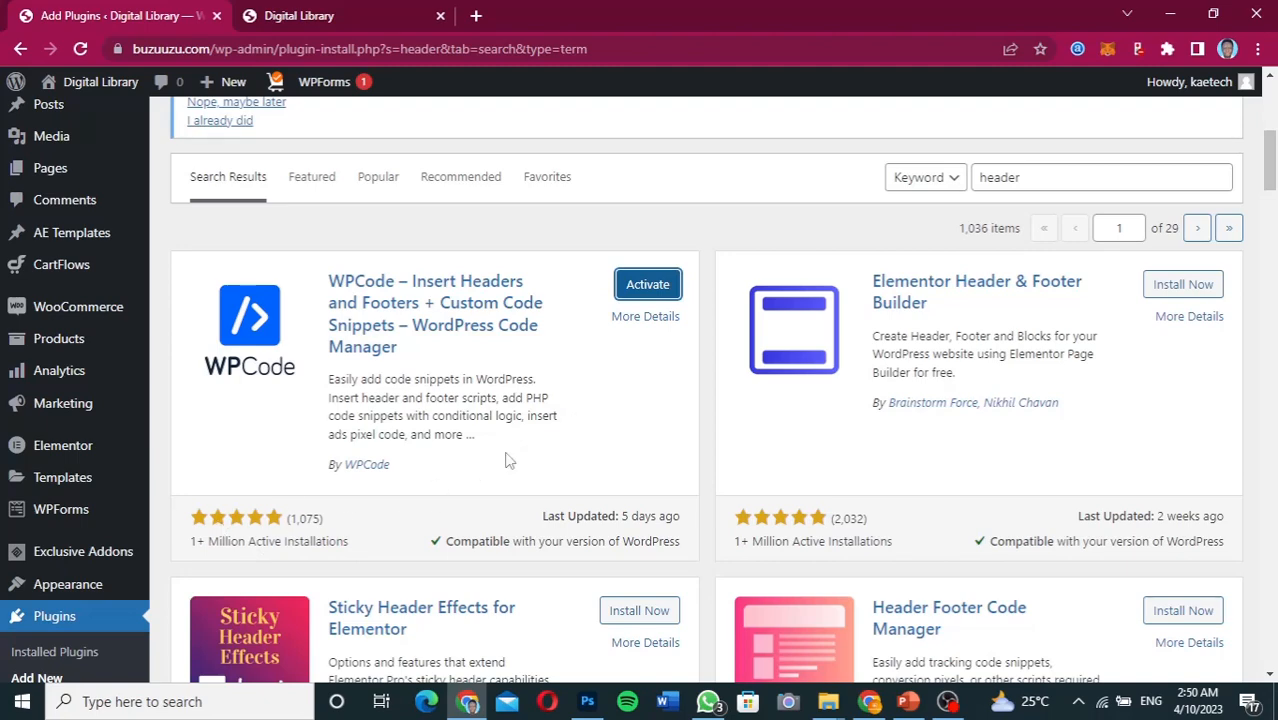
click(648, 285)
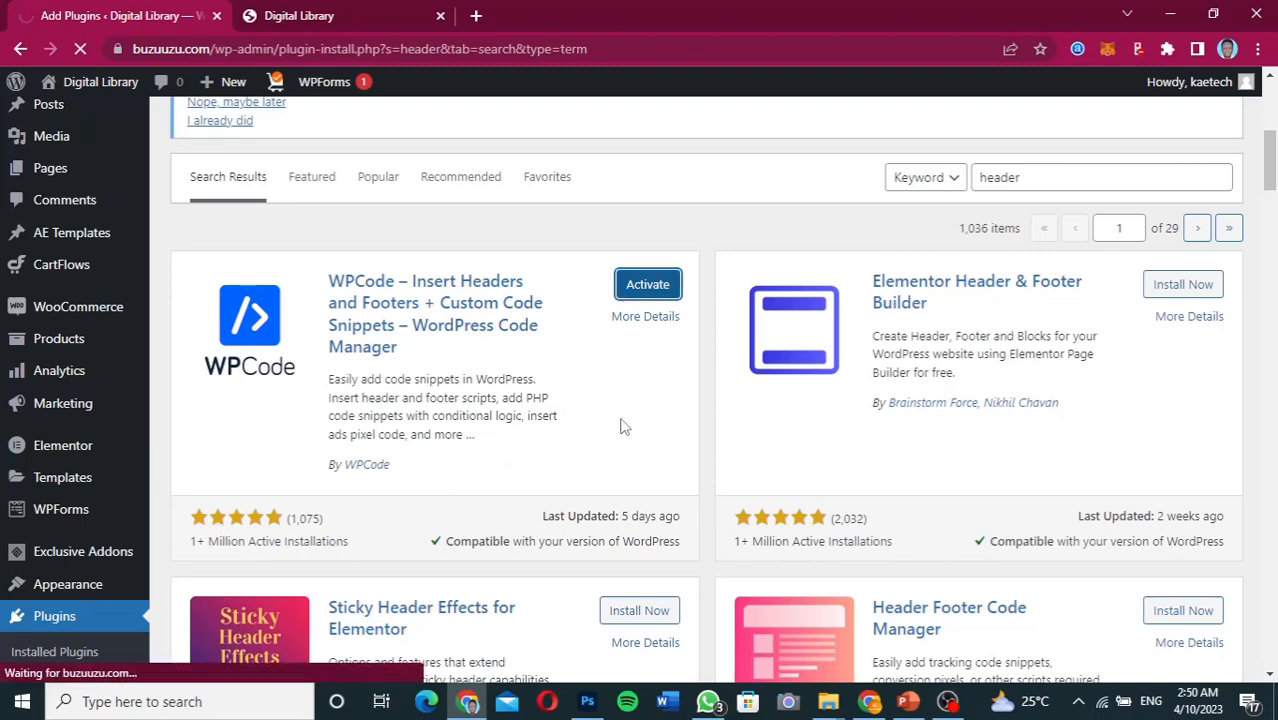
Go to WPCode's Code Snippets > Header & Footer settings page
scroll(470, 484, down, 5)
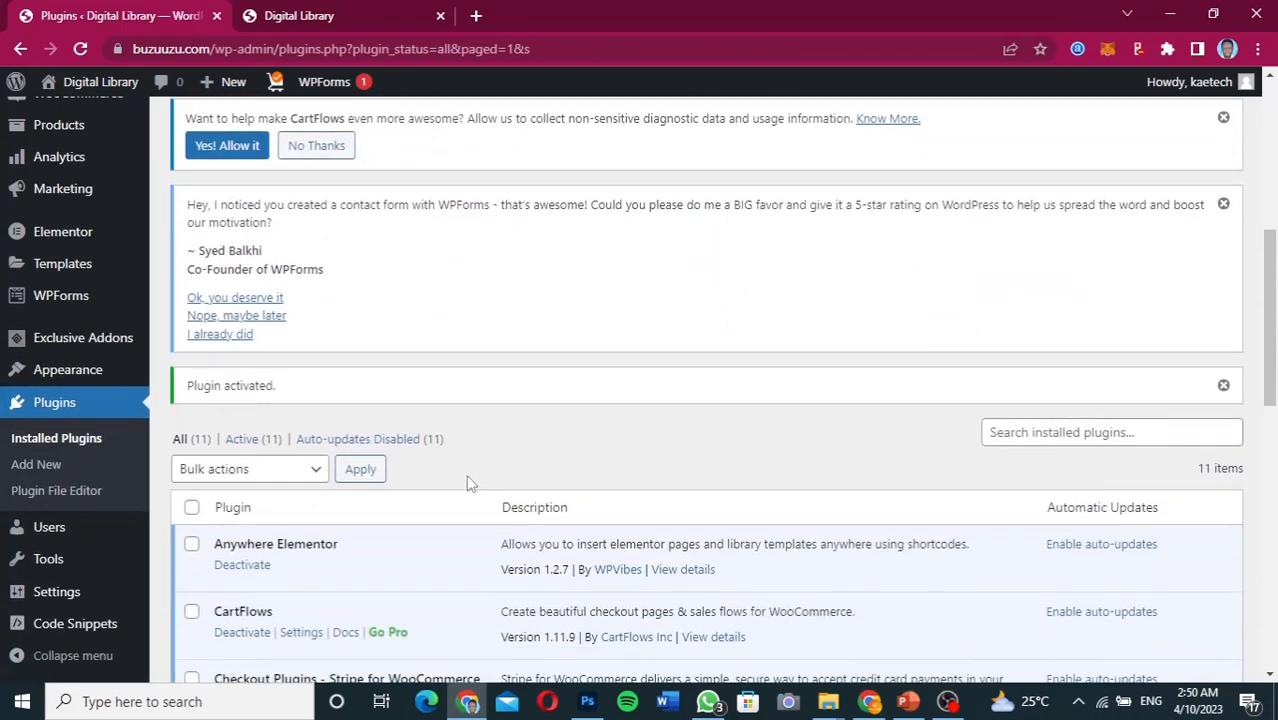
scroll(470, 484, down, 3)
scroll(470, 484, down, 4)
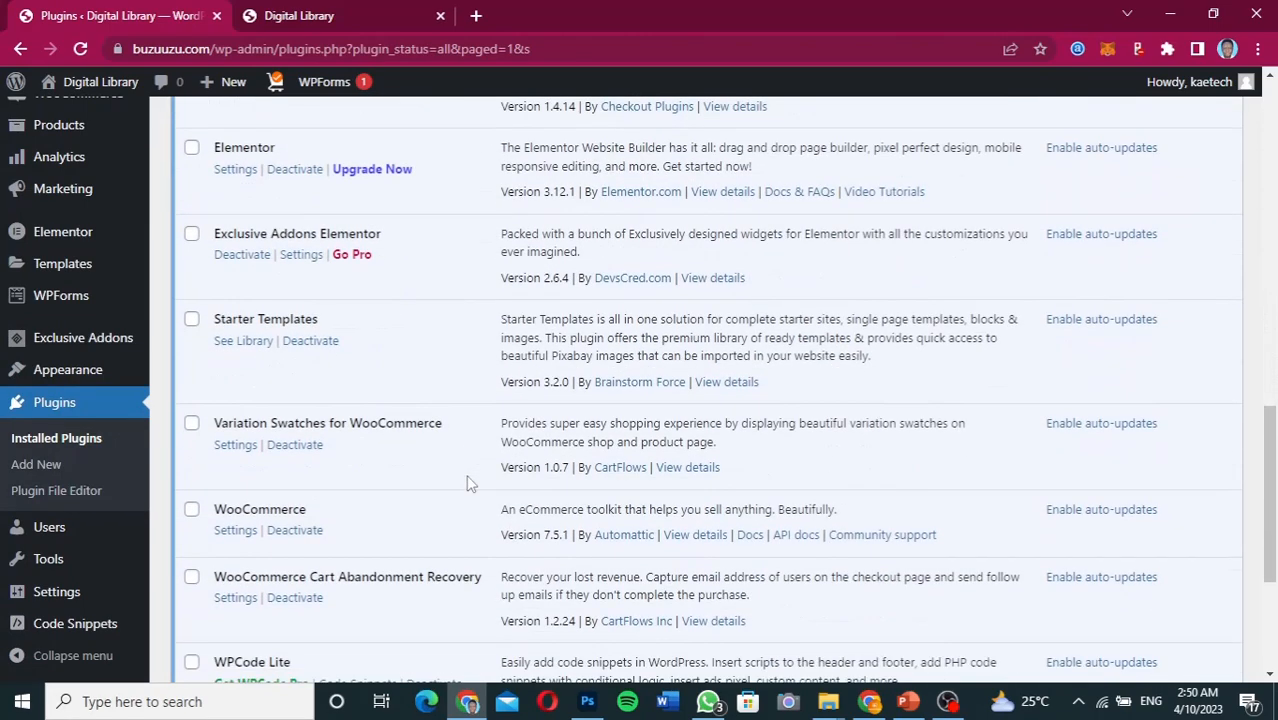
scroll(470, 484, down, 2)
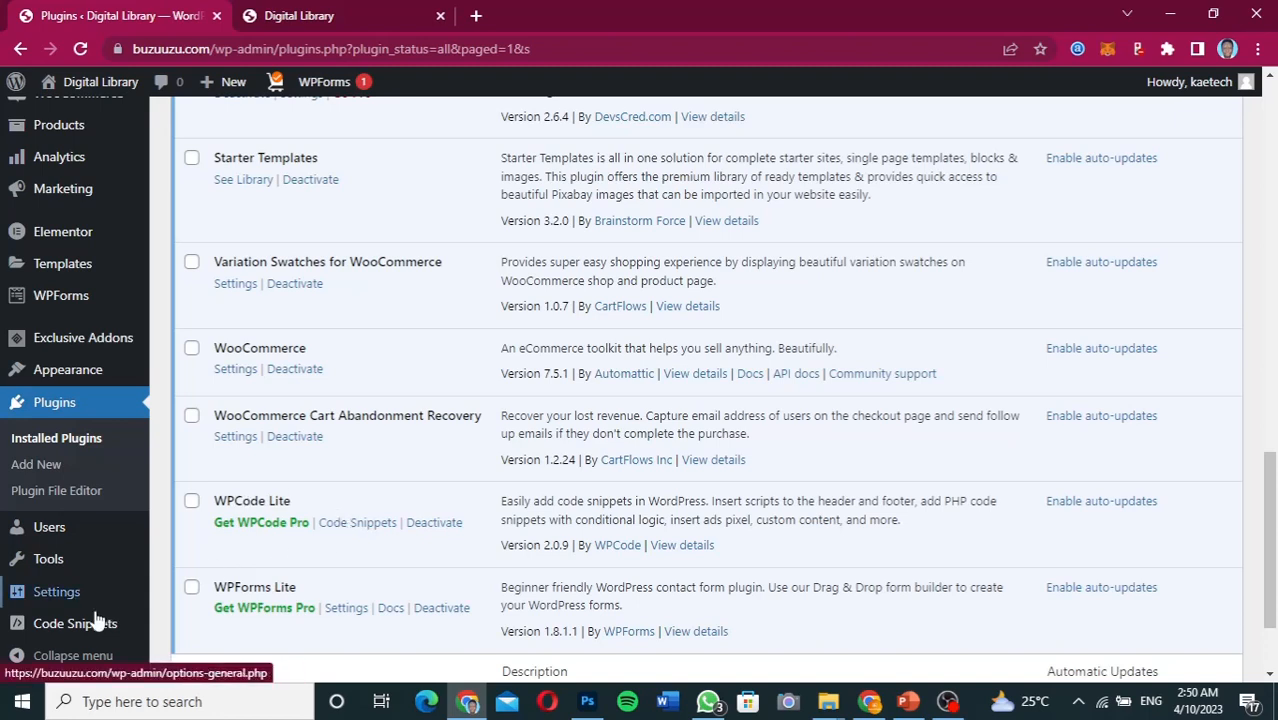
mouse_move(83, 635)
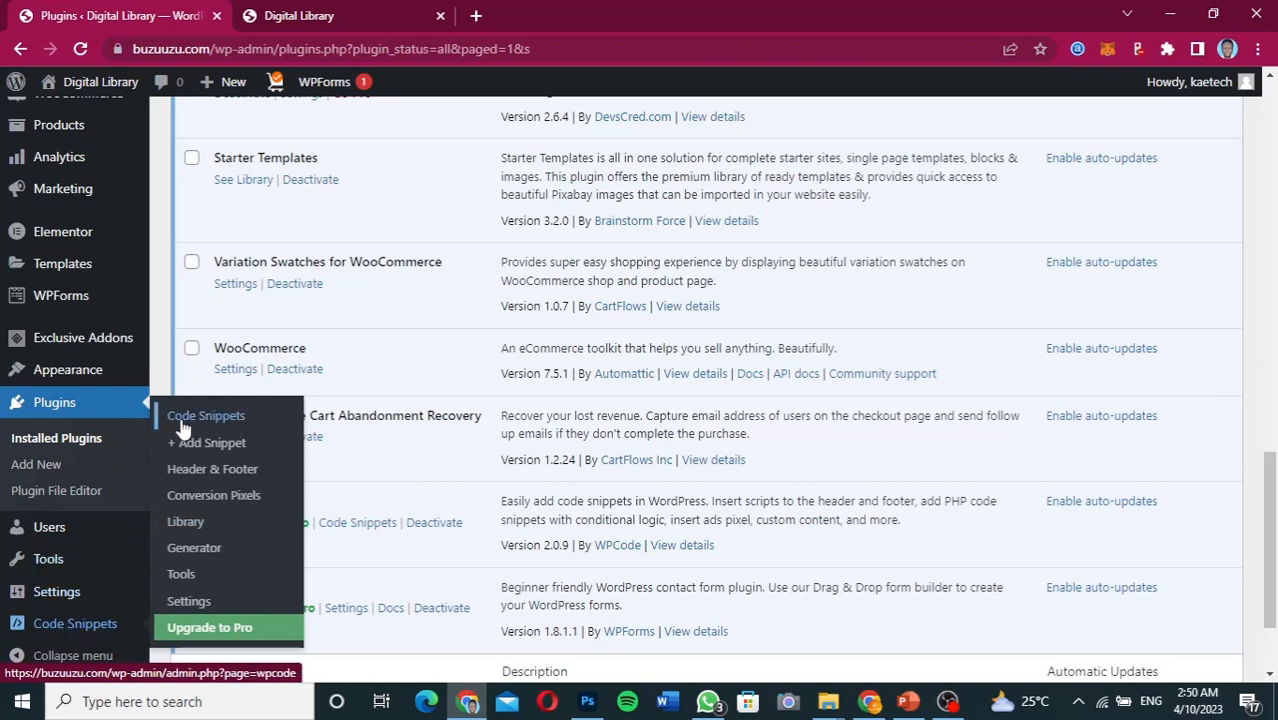
click(212, 469)
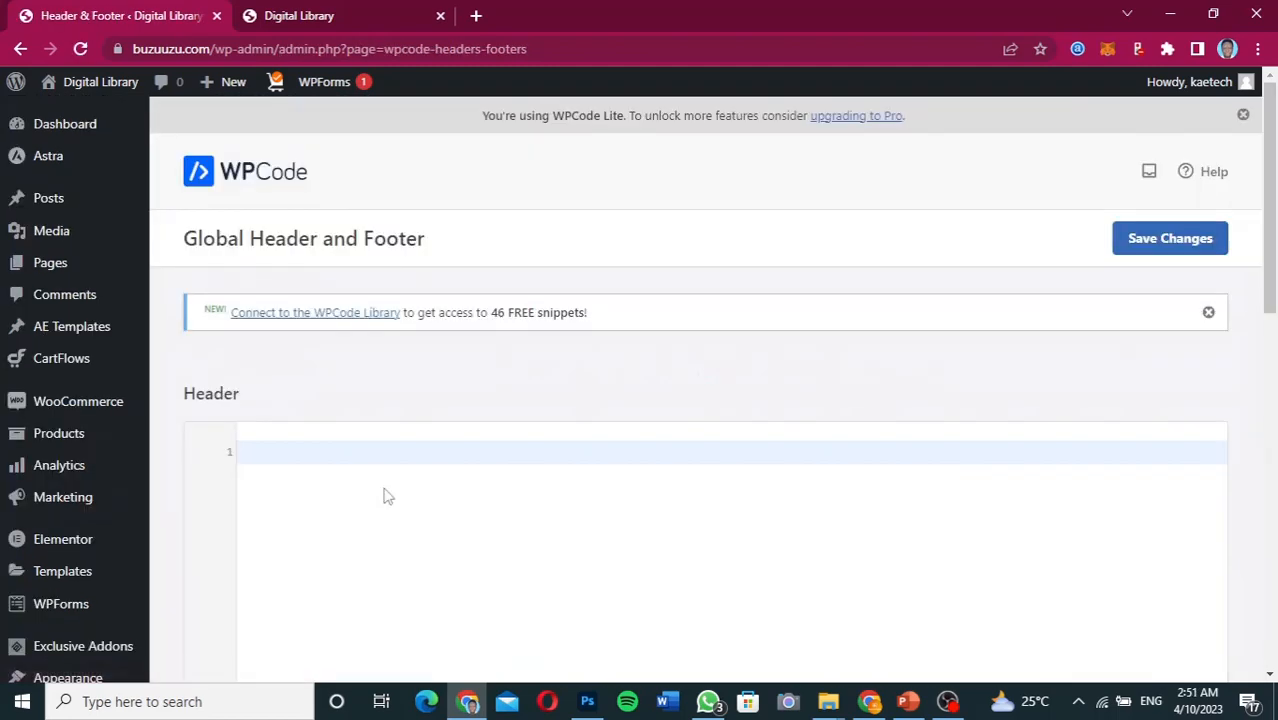
Bring the Mailchimp site connection dialog back up to copy its connection script
scroll(385, 494, down, 5)
scroll(388, 497, down, 4)
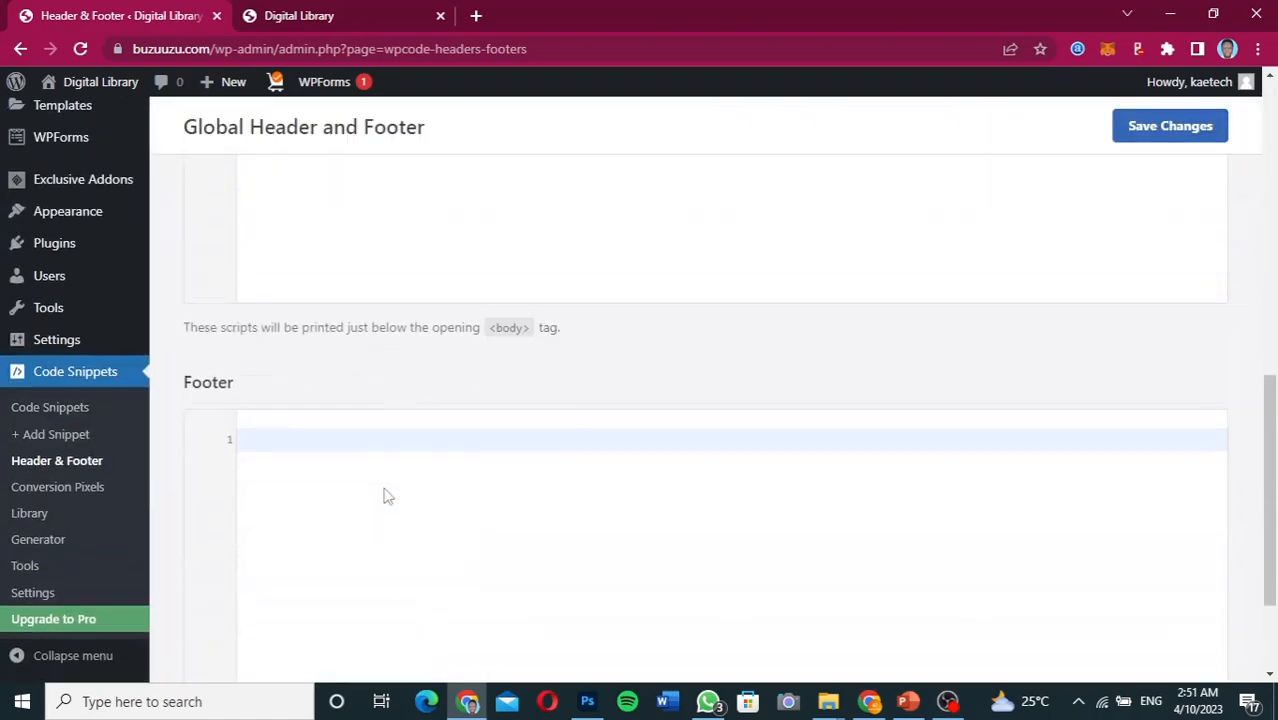
scroll(388, 497, up, 2)
scroll(388, 497, up, 8)
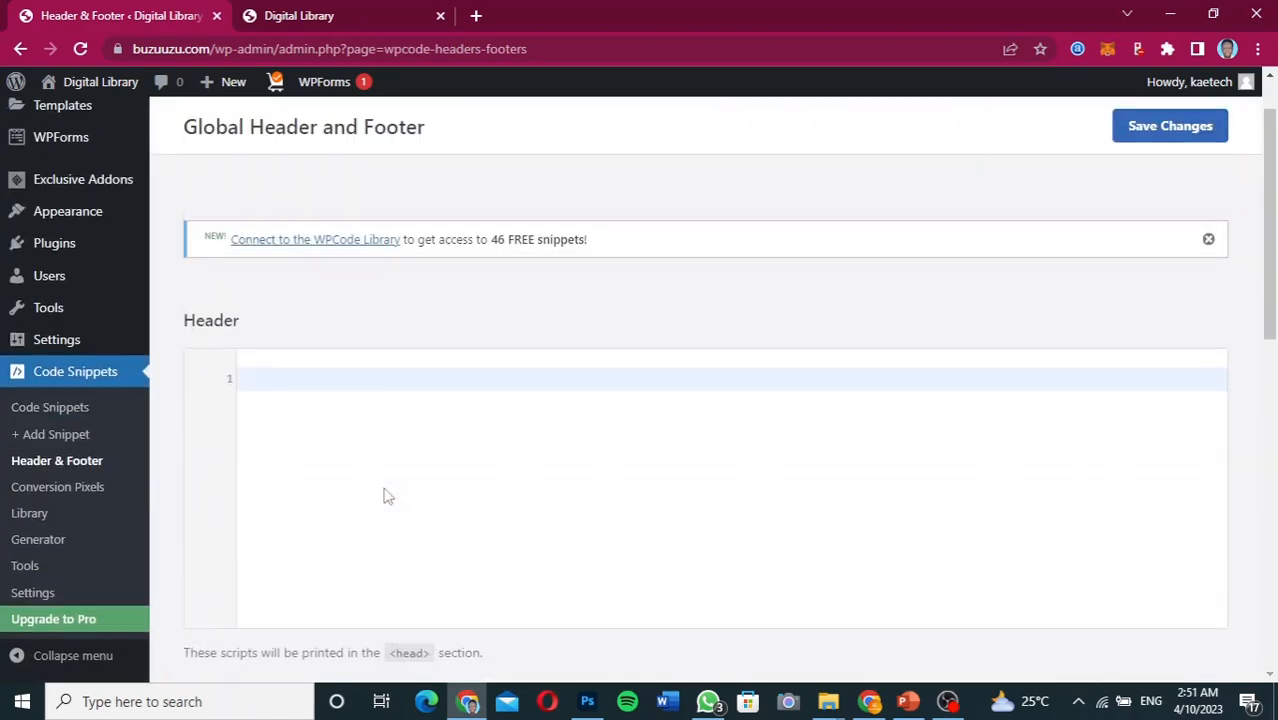
scroll(388, 497, down, 1)
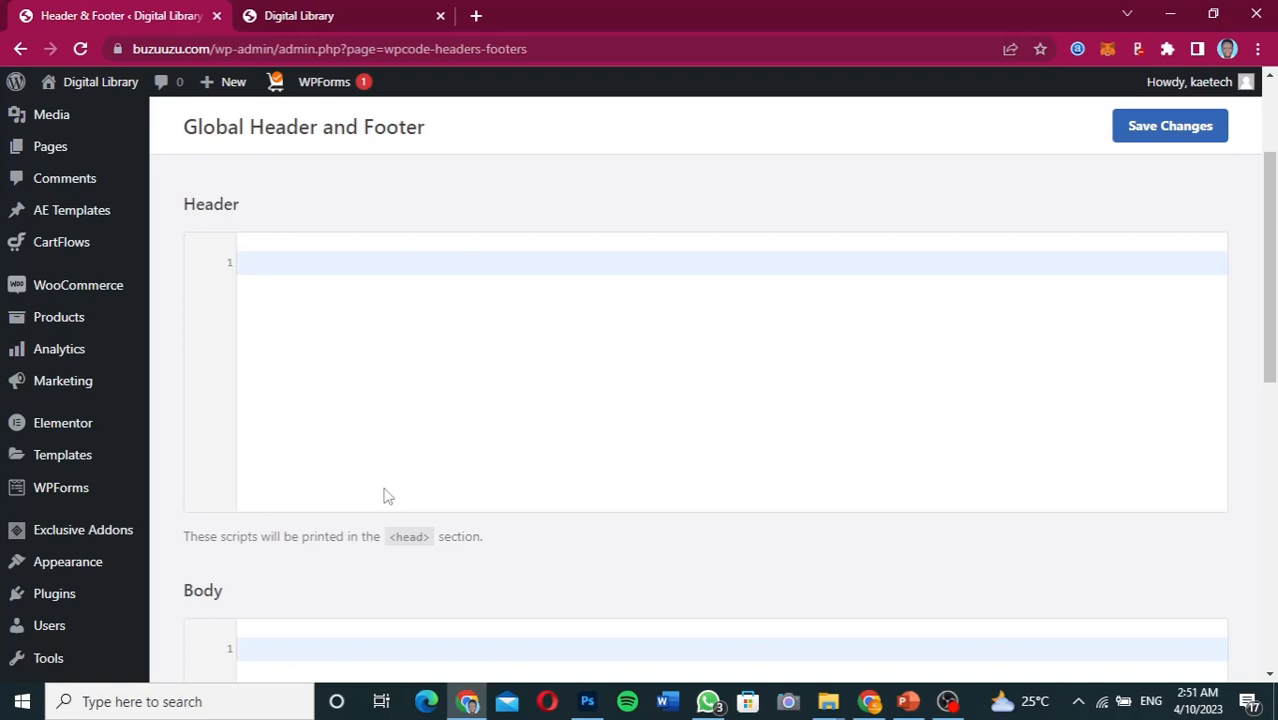
scroll(388, 497, up, 1)
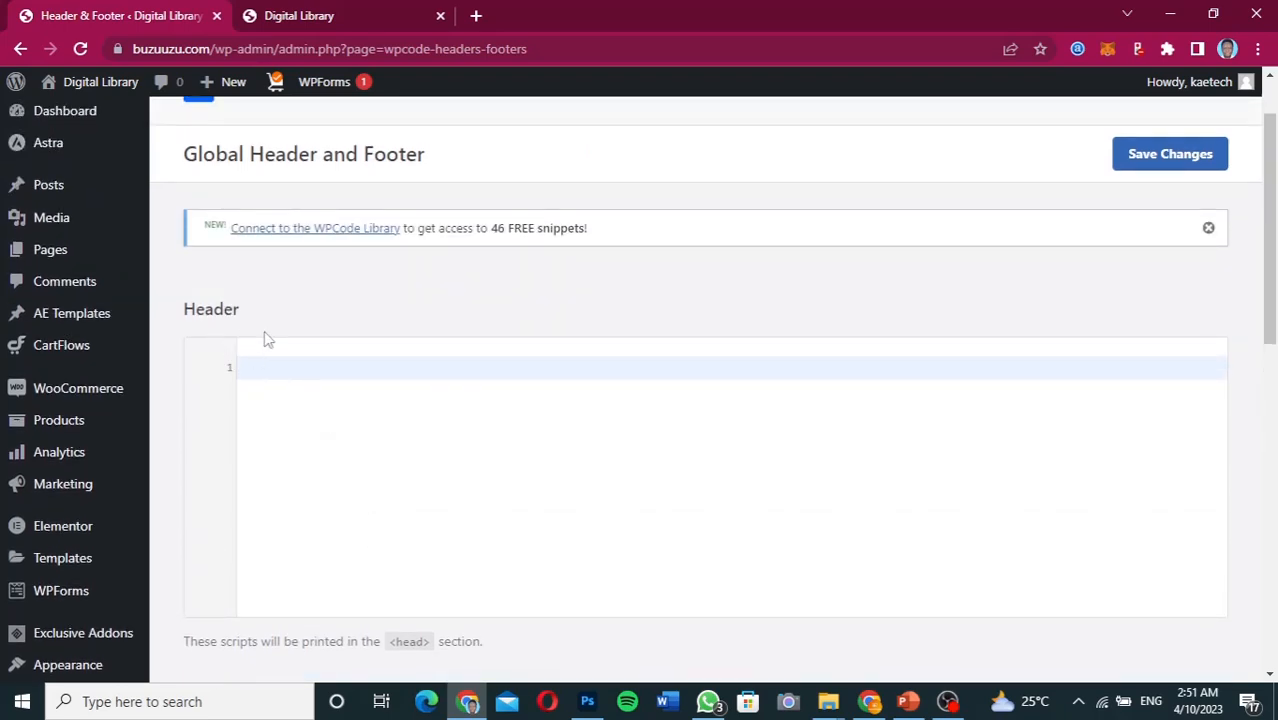
click(868, 701)
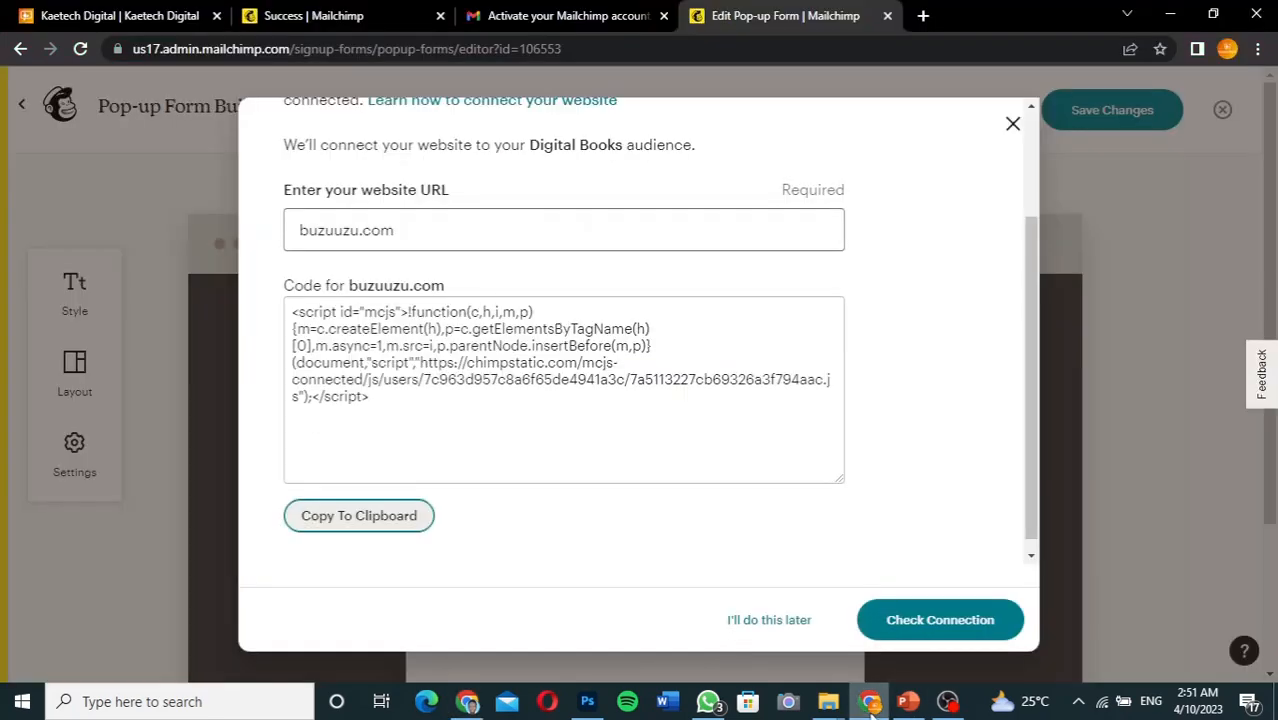
scroll(410, 232, up, 3)
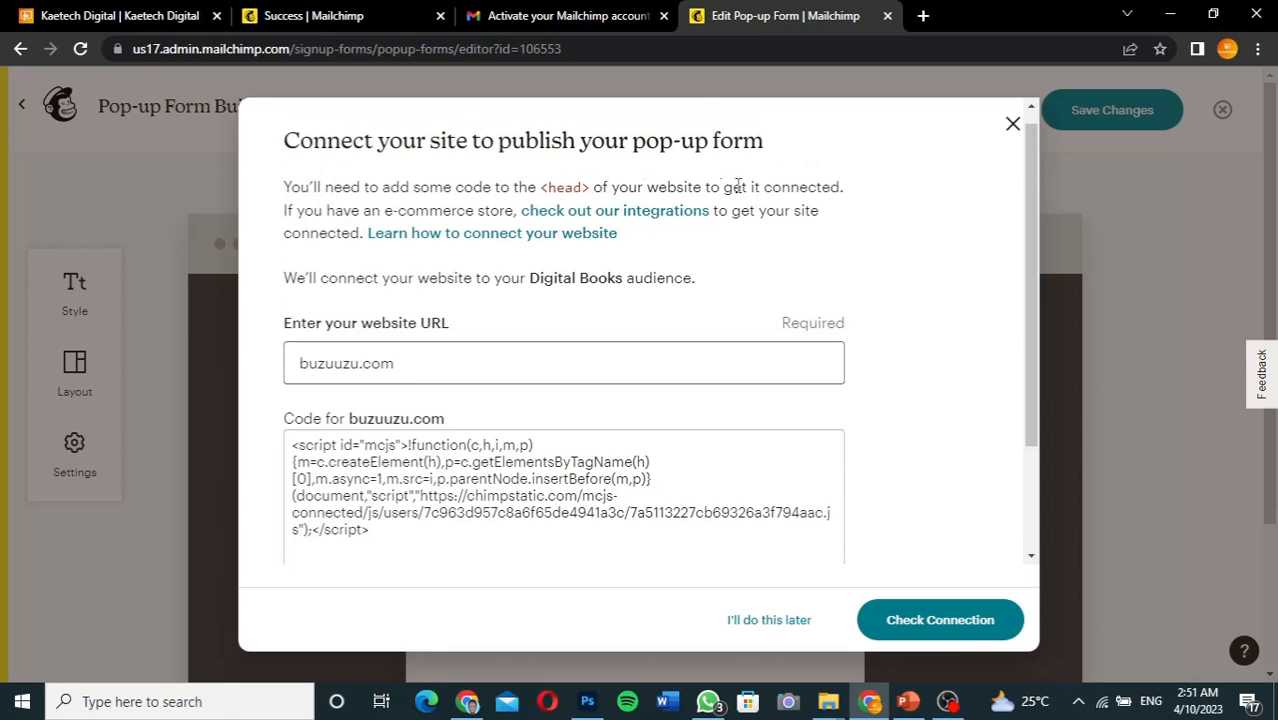
Paste the Mailchimp script into the WPCode Header box and save the settings
click(466, 697)
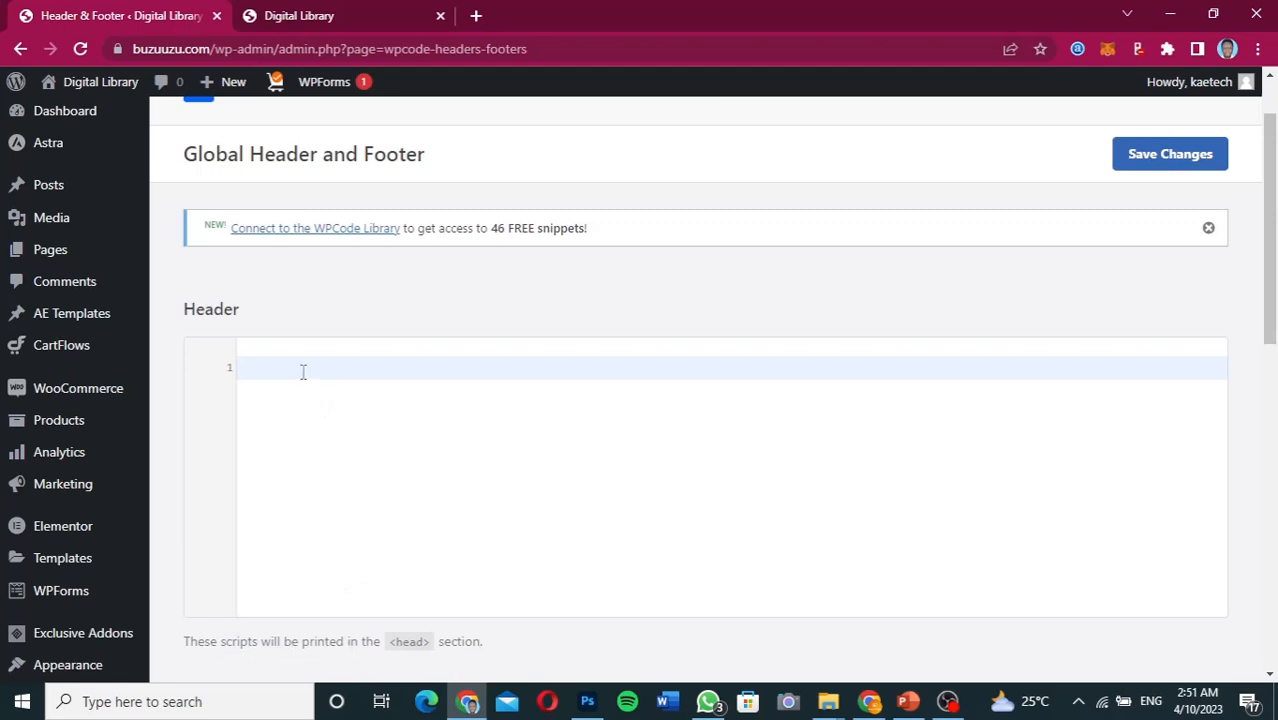
text(<script id="mcjs">!function(c,h,i,m,p){m=c.createElement(h),p=c.getElementsByTagName(h)[0],m.async=1,m.src=i,p.parentNode.insertBefore(m,p)}(document,"script","https://chimpstatic.com/mcjs-connected/js/users/7c963d957c8a6f65de4941a3c/7a5113227cb69326a3f794aac.js");</script>)
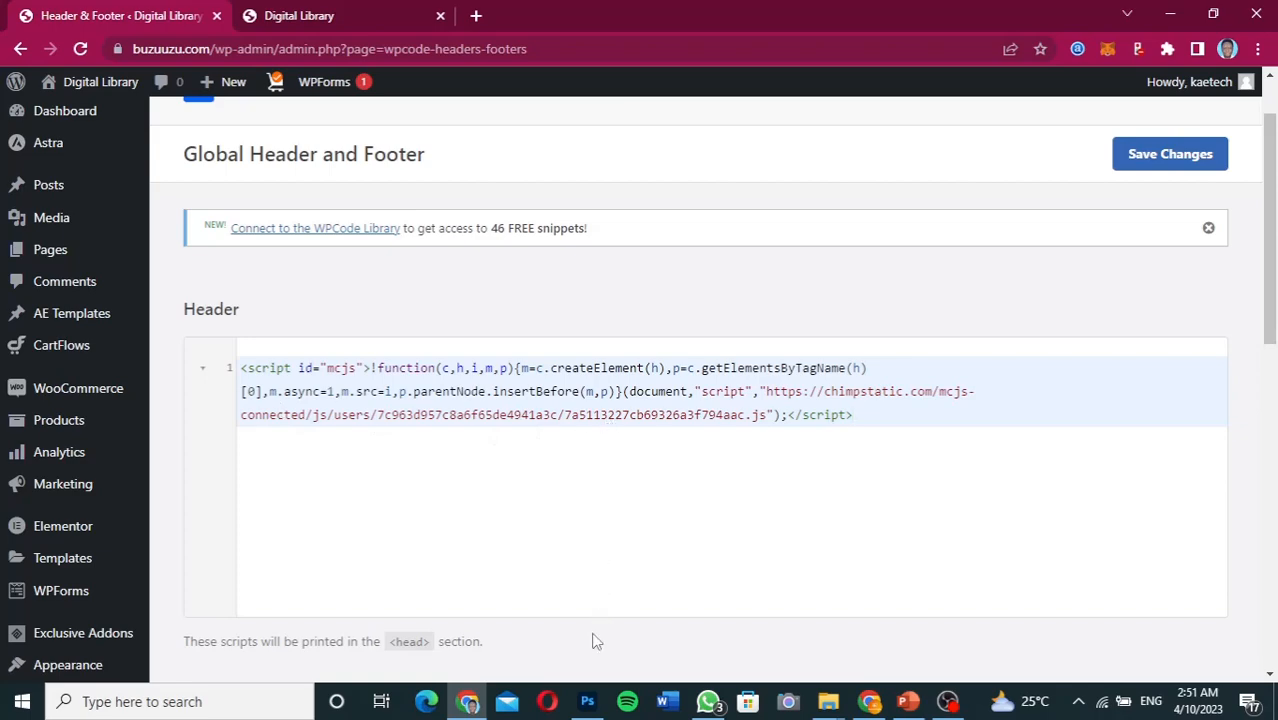
scroll(591, 644, down, 3)
scroll(591, 644, up, 1)
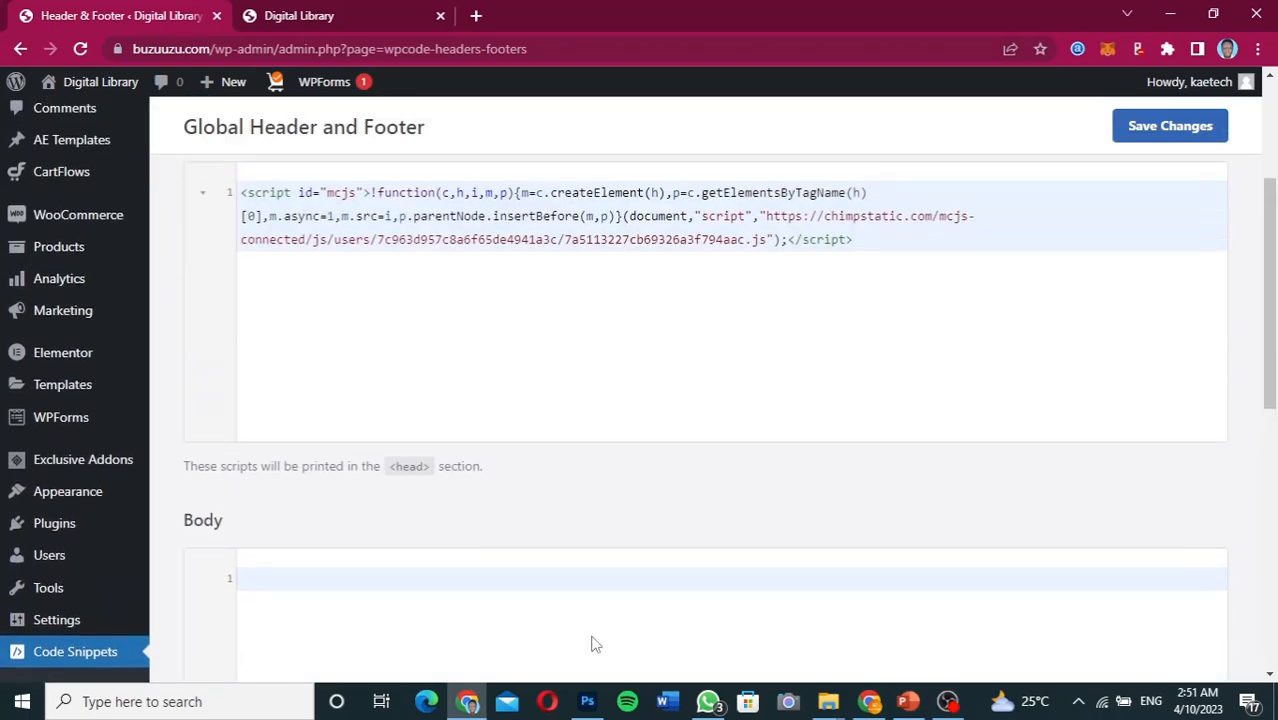
click(1166, 127)
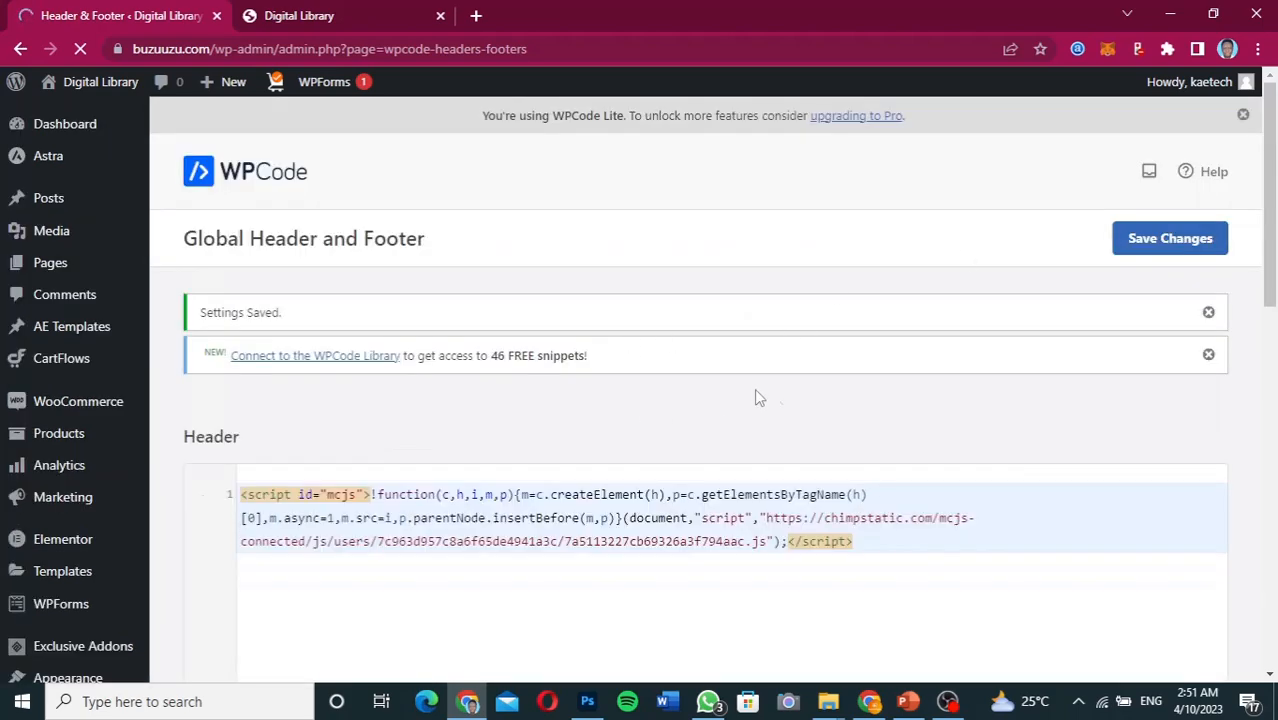
Check the Mailchimp connection and turn the pop-up on for buzuuzu.com
click(869, 702)
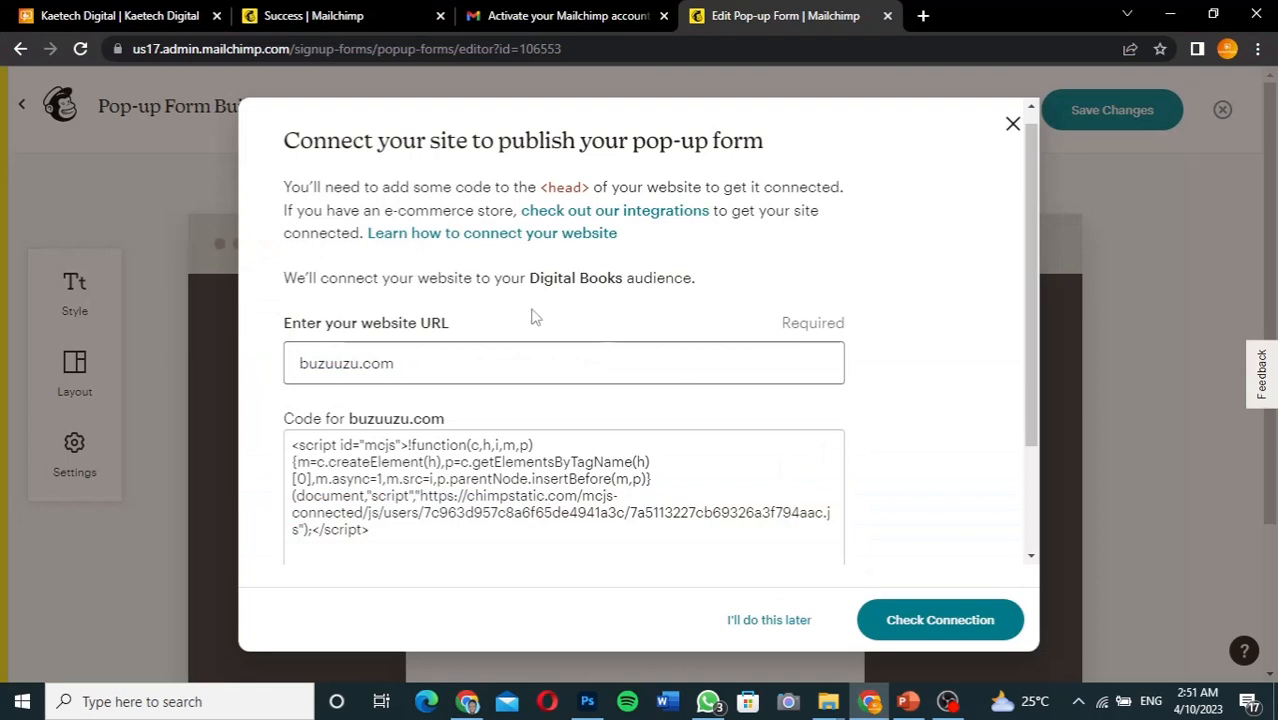
scroll(936, 449, down, 3)
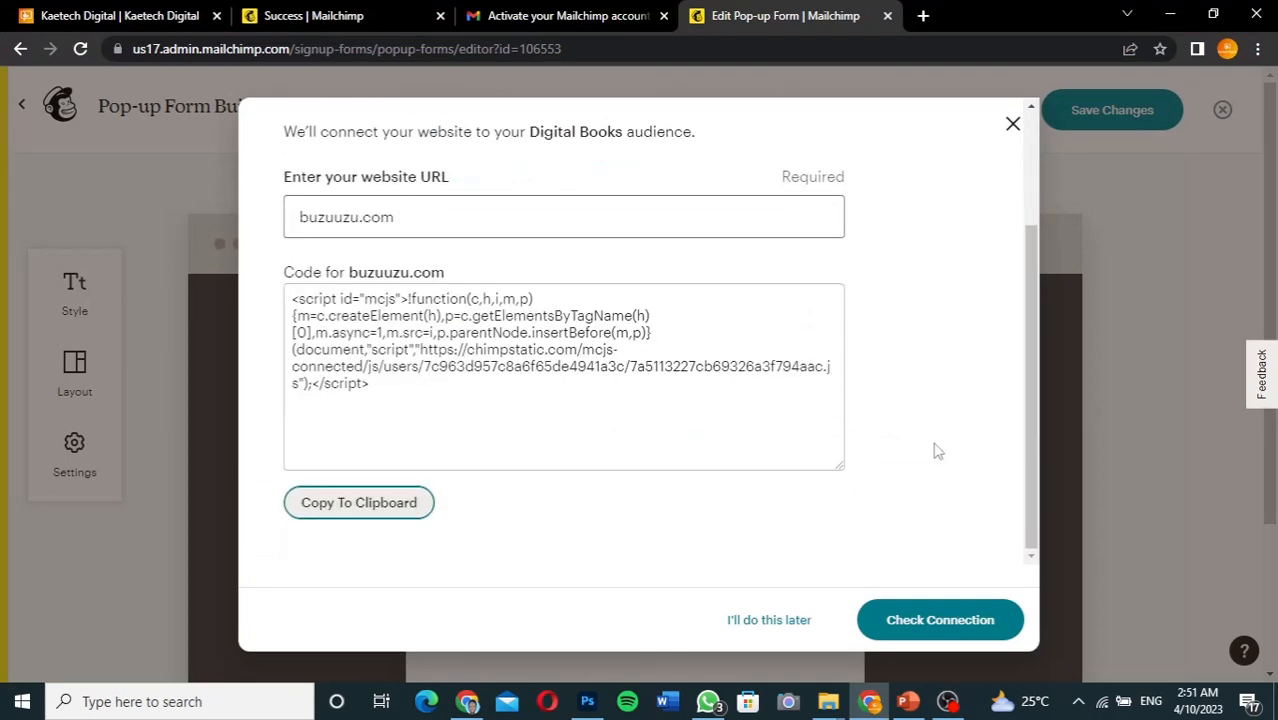
click(938, 618)
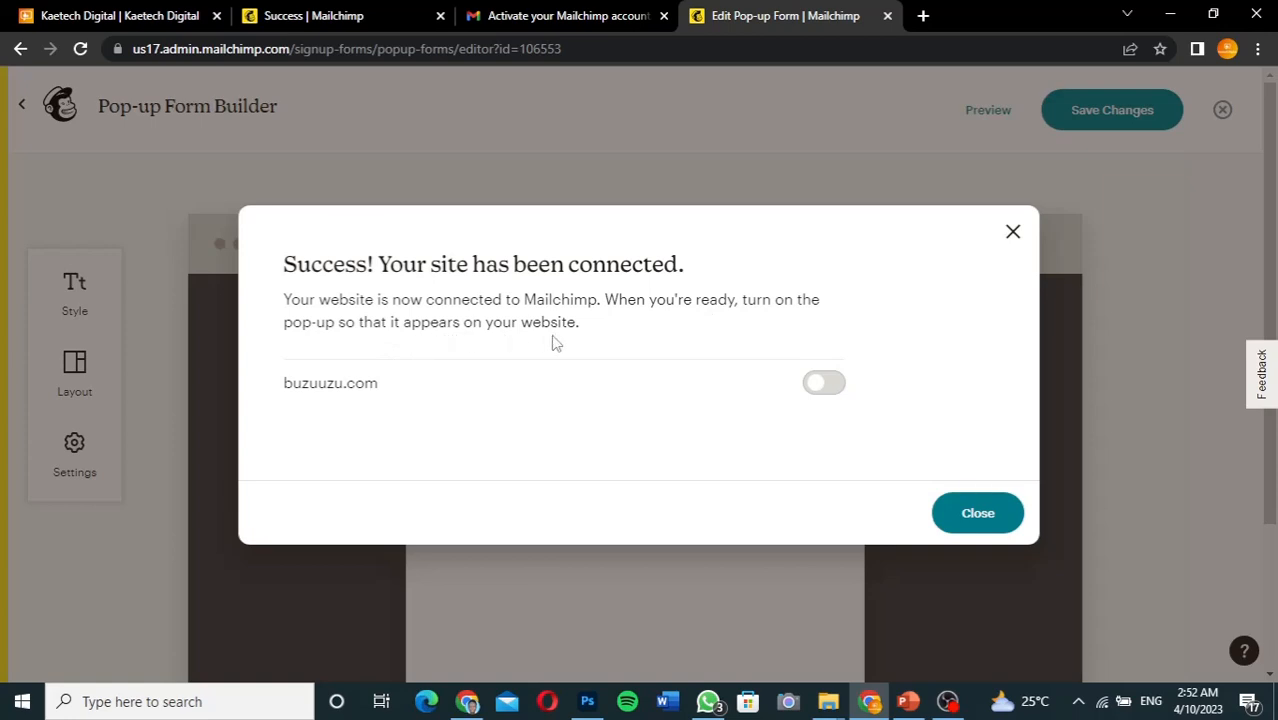
click(826, 385)
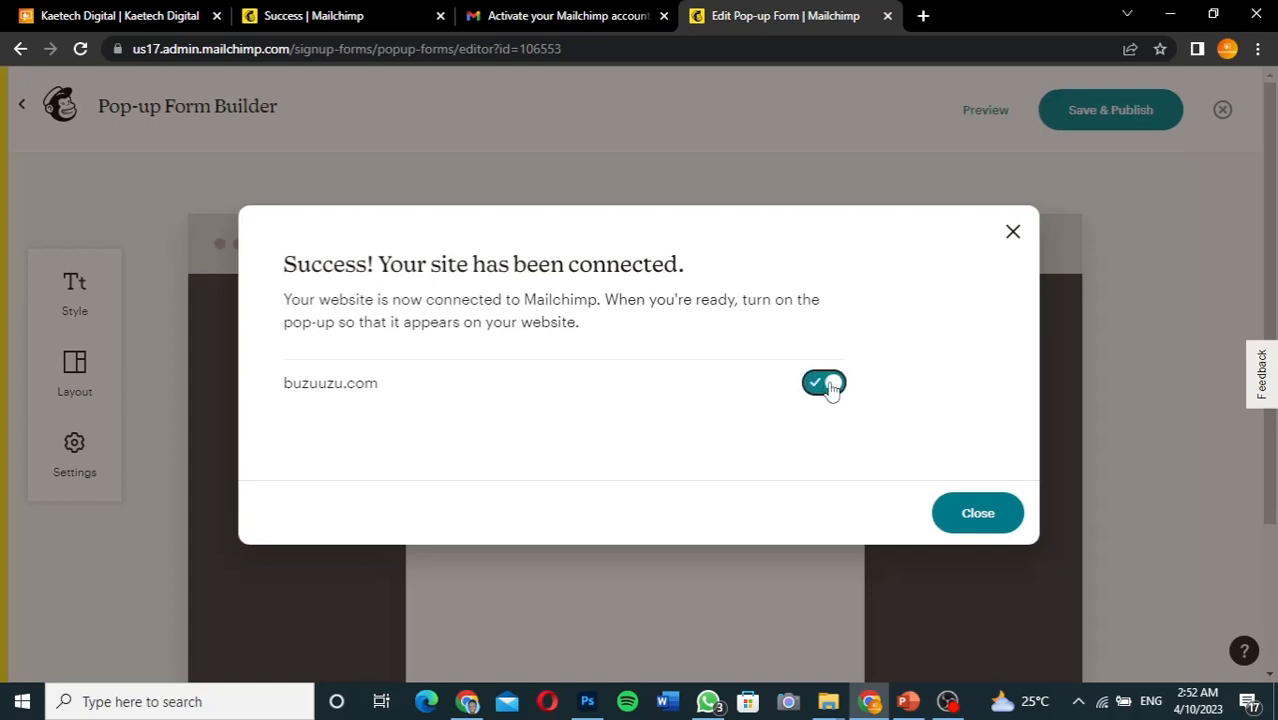
click(974, 514)
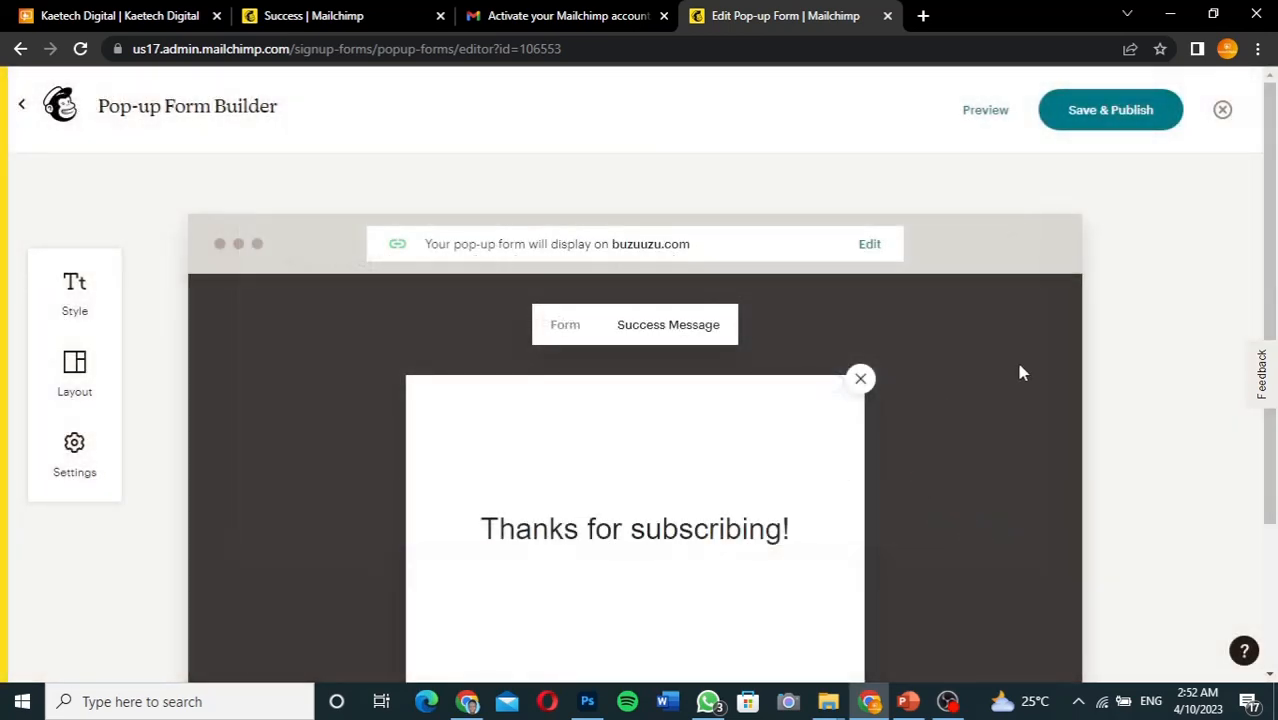
Save and publish the pop-up form, confirming Save & Publish
scroll(1145, 434, down, 2)
scroll(1145, 434, up, 2)
scroll(1145, 434, down, 2)
scroll(1143, 434, up, 2)
click(1110, 114)
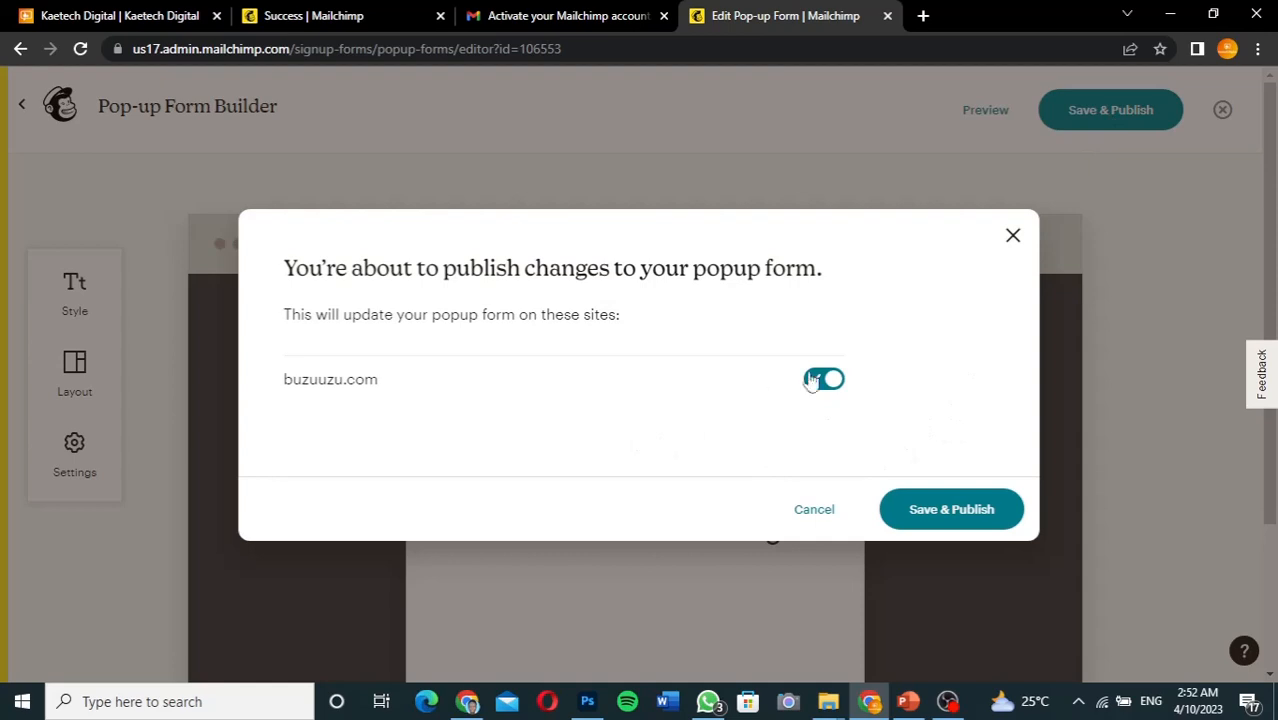
click(927, 514)
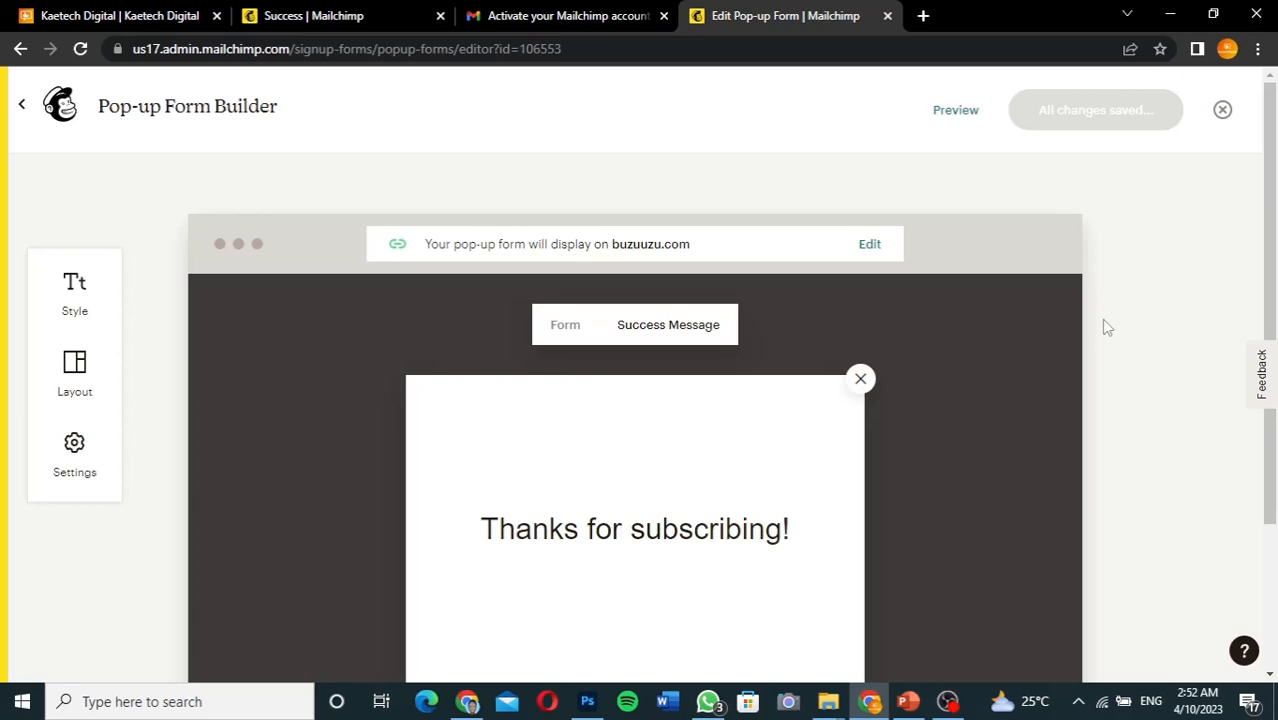
click(467, 700)
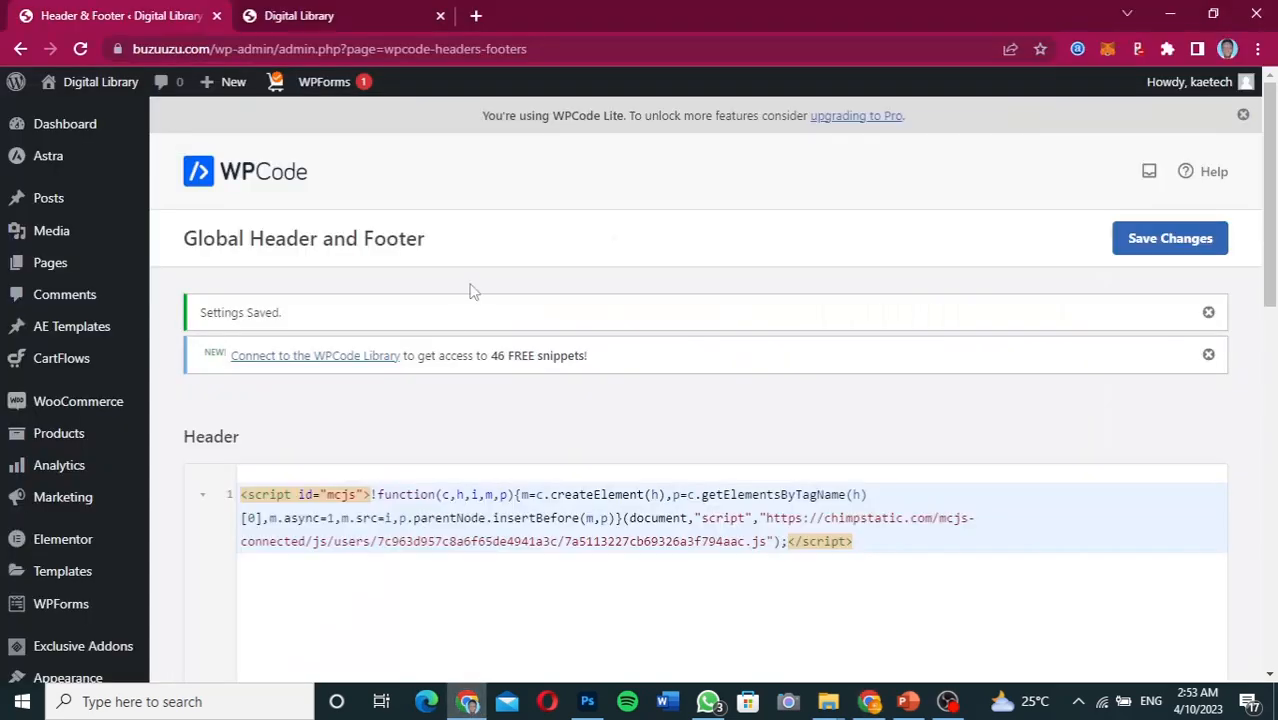
Reload the Digital Library homepage and subscribe a test email address through the pop-up
click(346, 15)
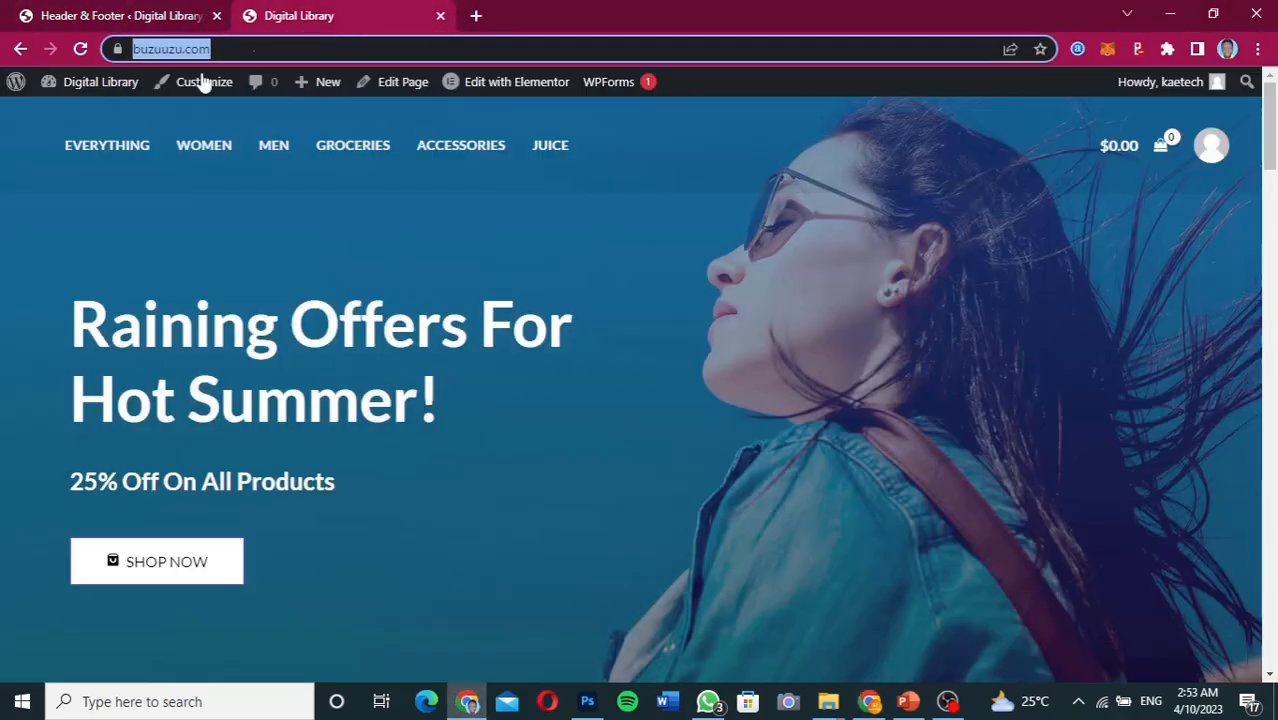
click(80, 48)
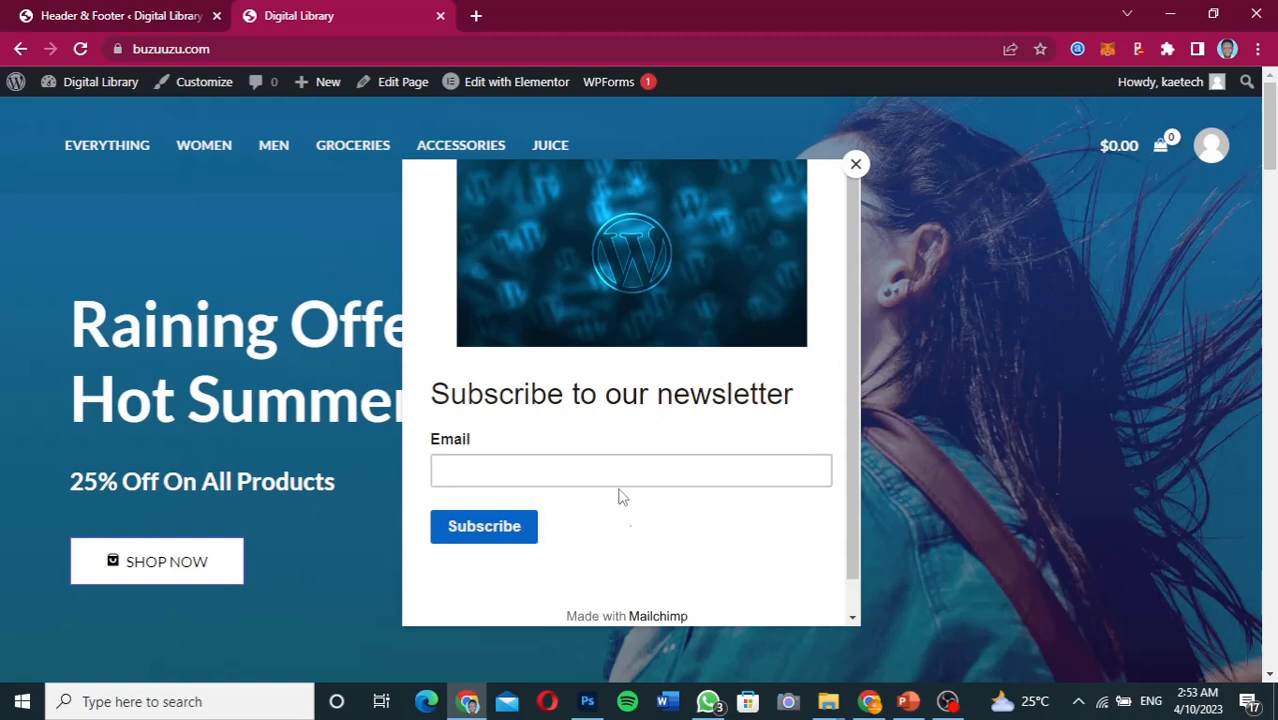
scroll(842, 460, down, 1)
scroll(842, 460, up, 1)
click(479, 470)
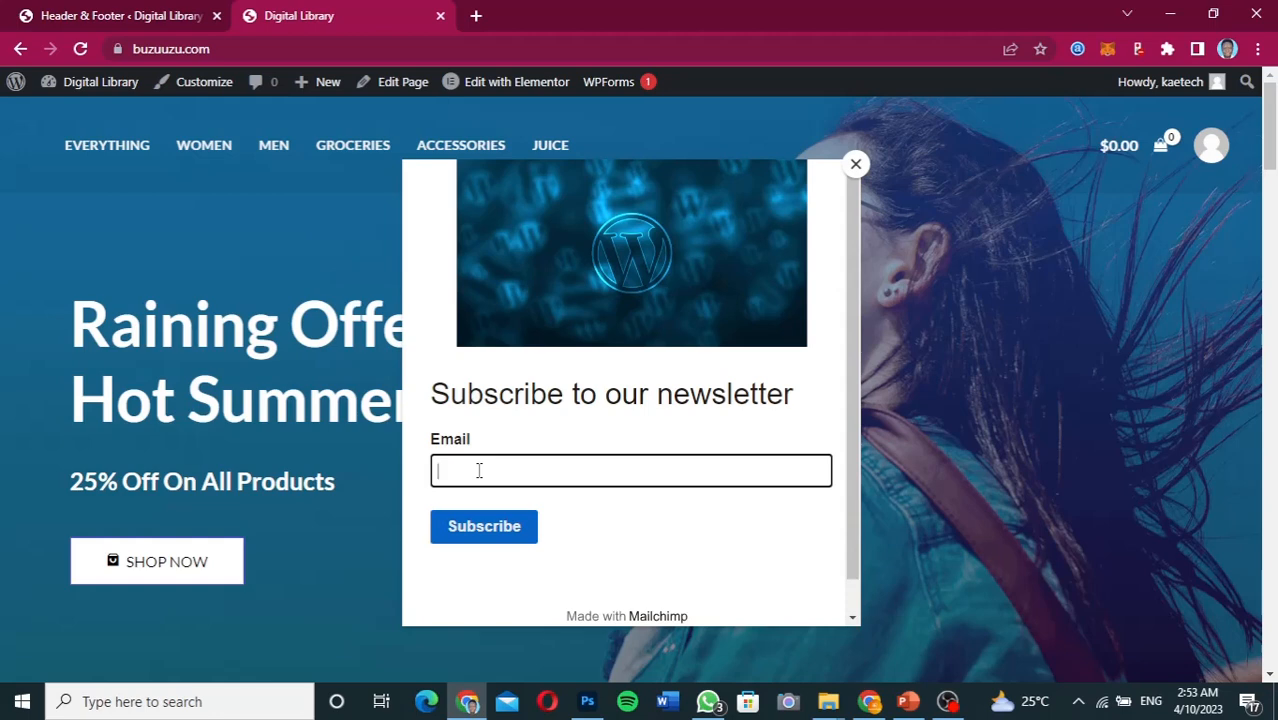
click(484, 527)
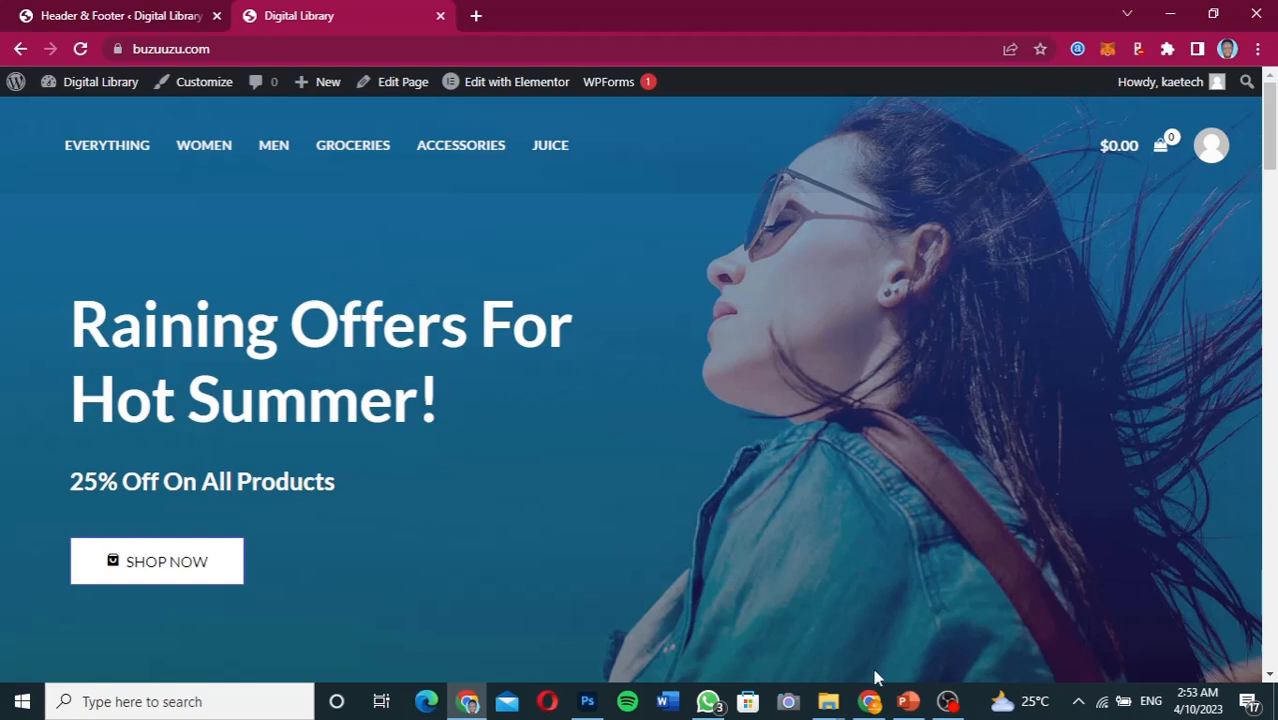
click(869, 700)
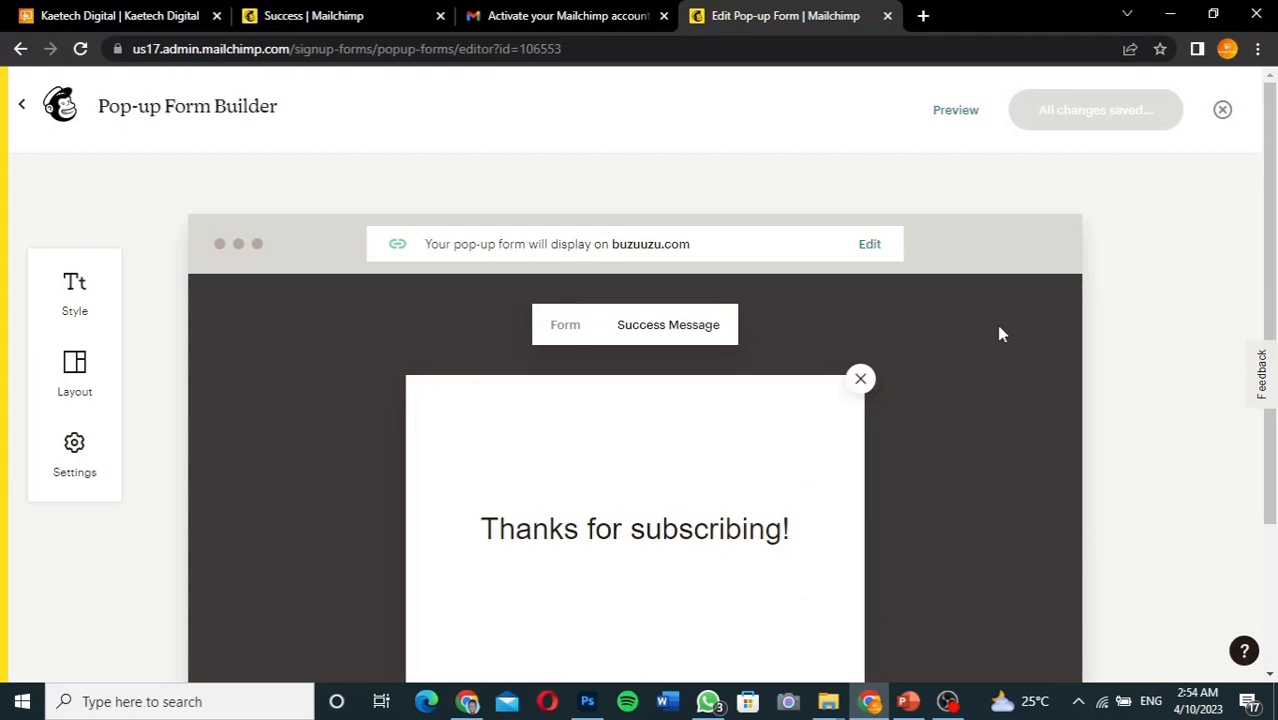
Exit the Pop-up Form Builder and open the Digital Books Audience dashboard's Recent growth
click(27, 112)
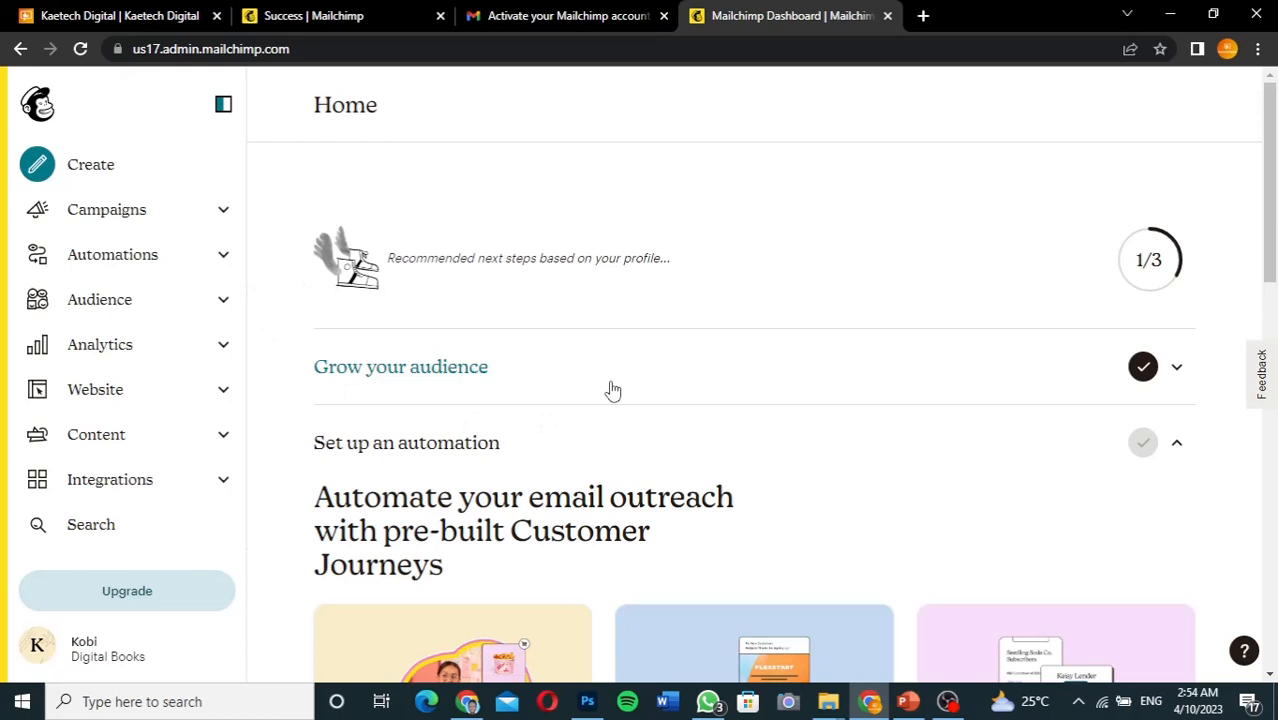
scroll(608, 388, down, 1)
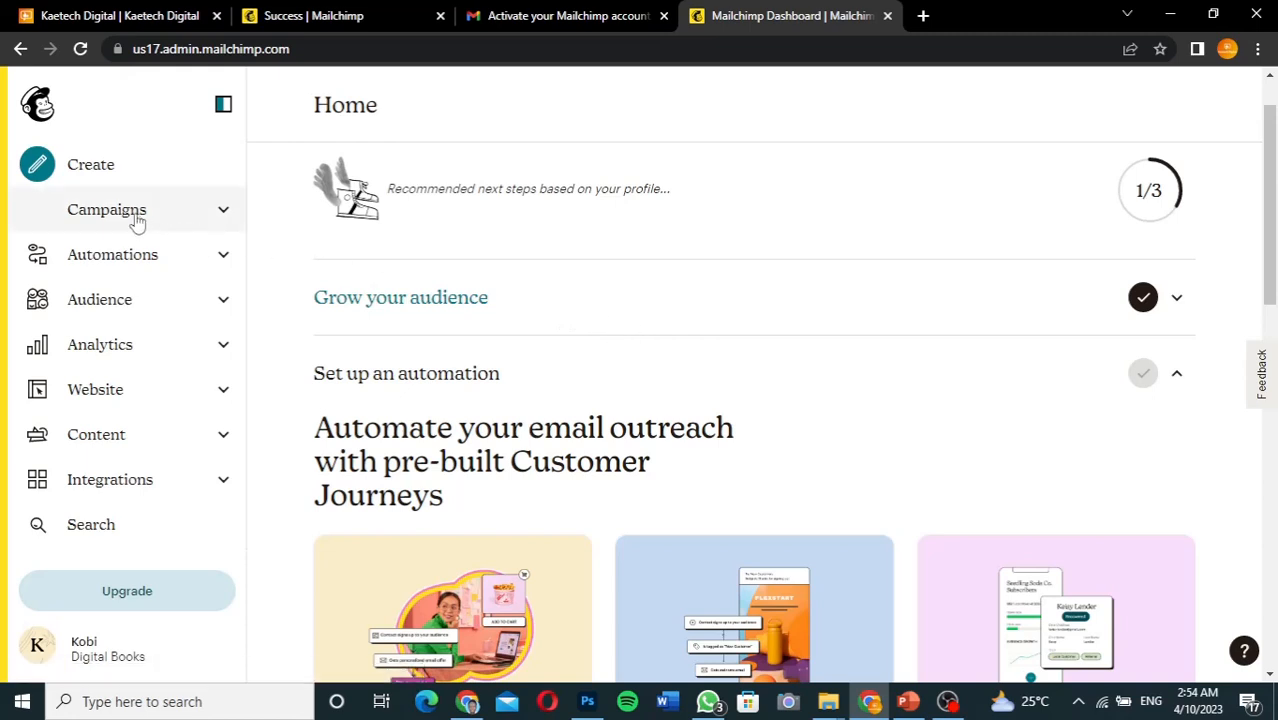
click(120, 299)
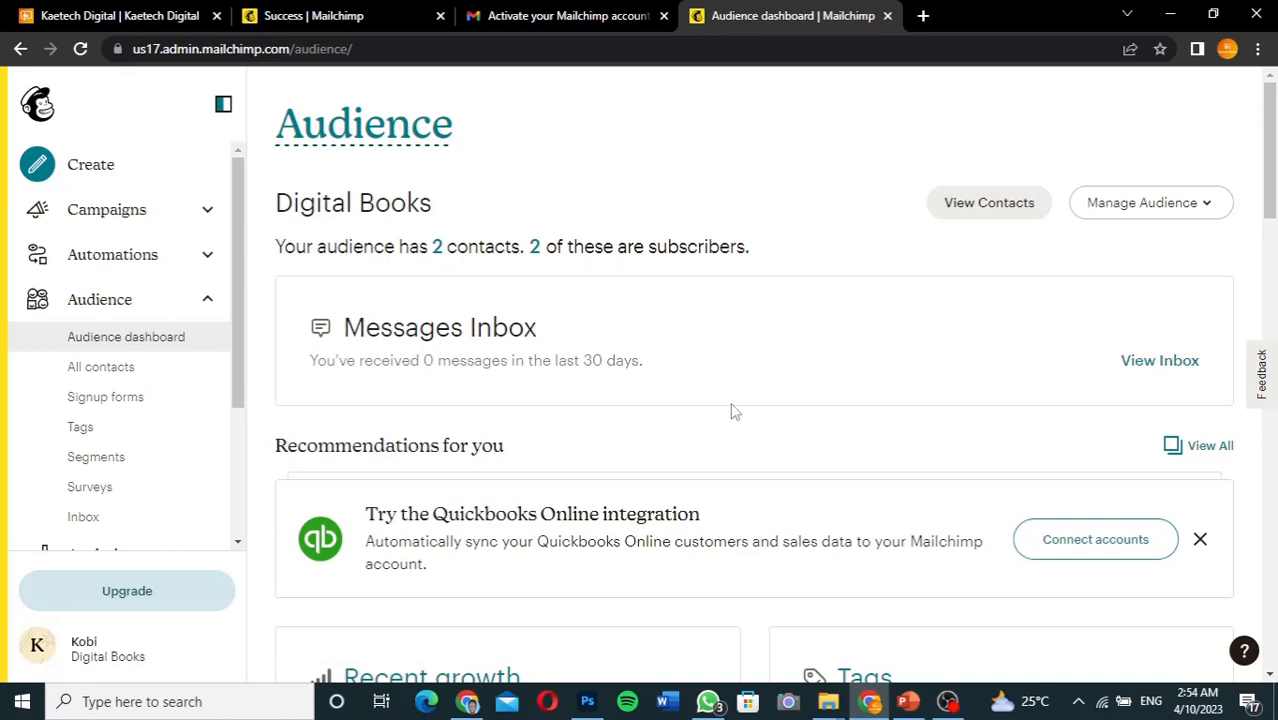
scroll(734, 411, down, 1)
scroll(733, 411, down, 6)
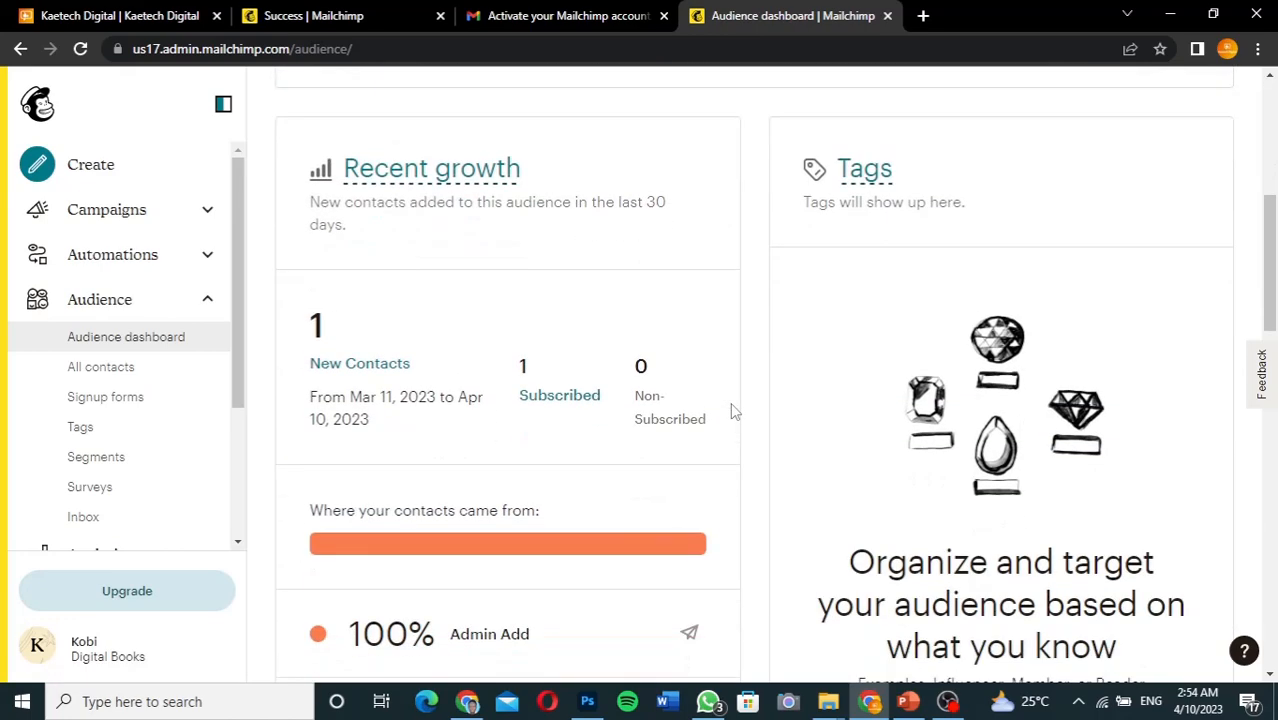
scroll(730, 411, up, 1)
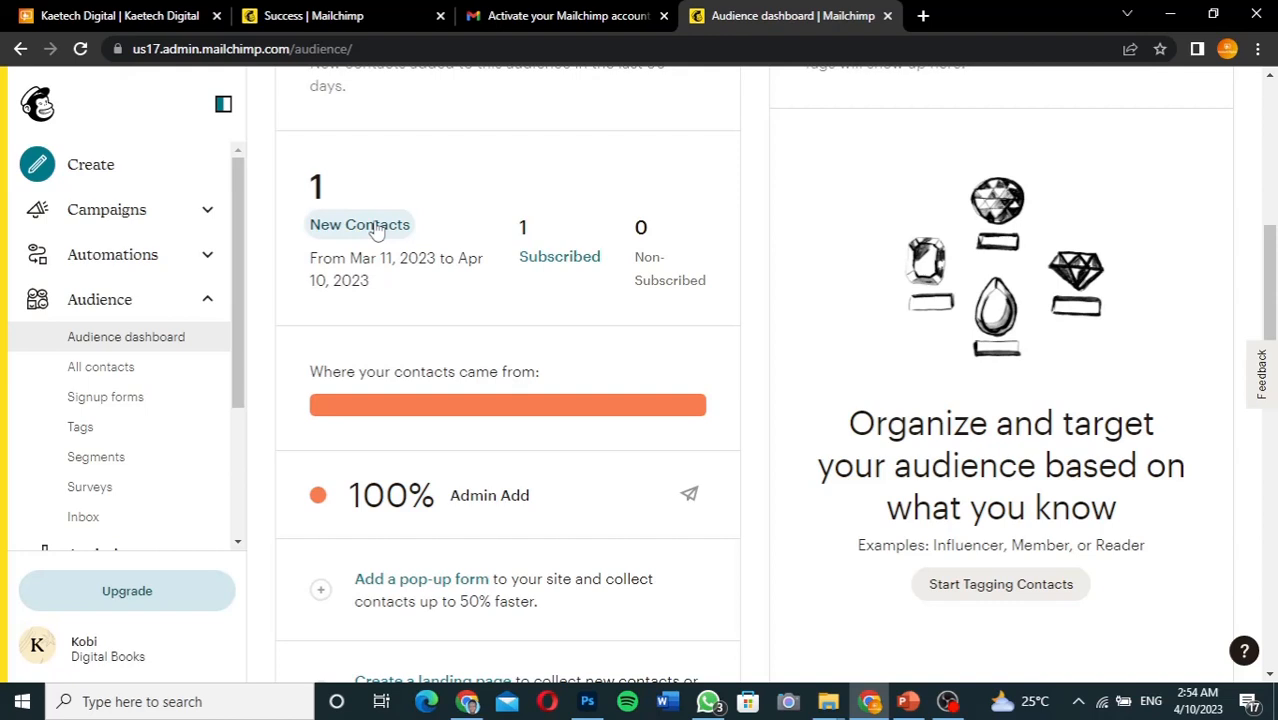
Open New Contacts and review both Digital Books contacts marked Subscribed
click(377, 230)
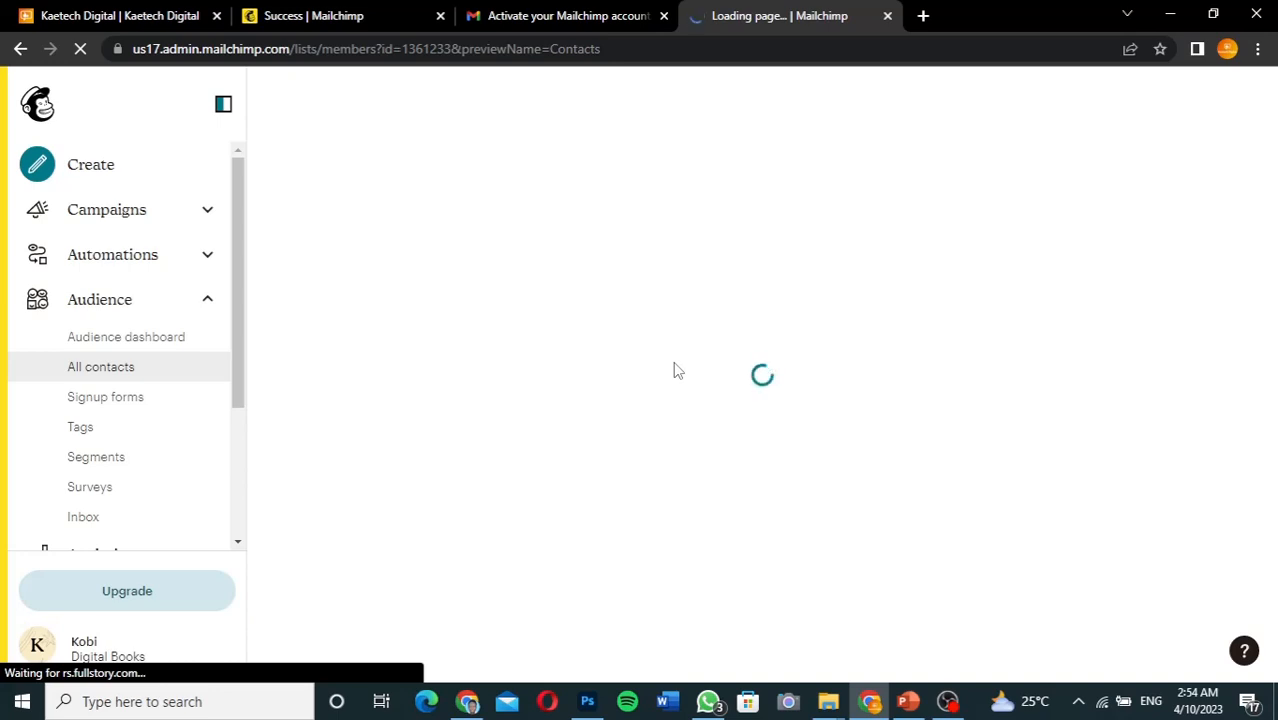
scroll(673, 371, down, 2)
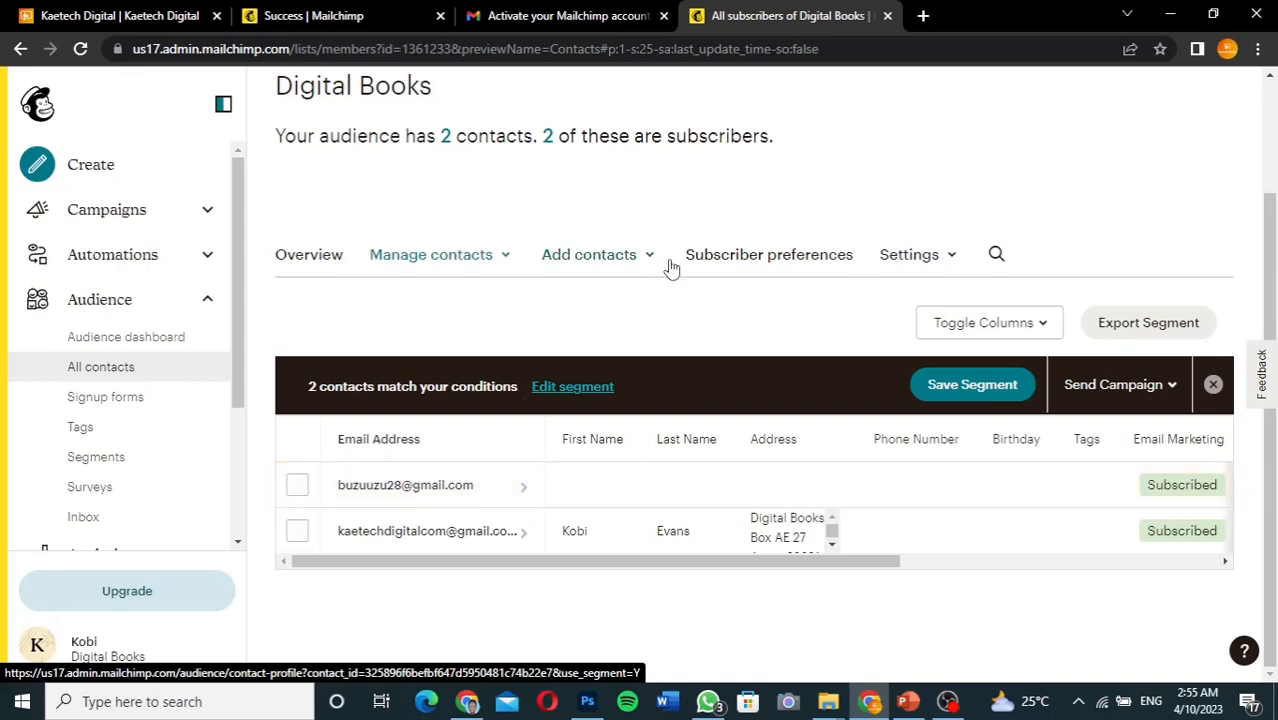
scroll(660, 326, up, 2)
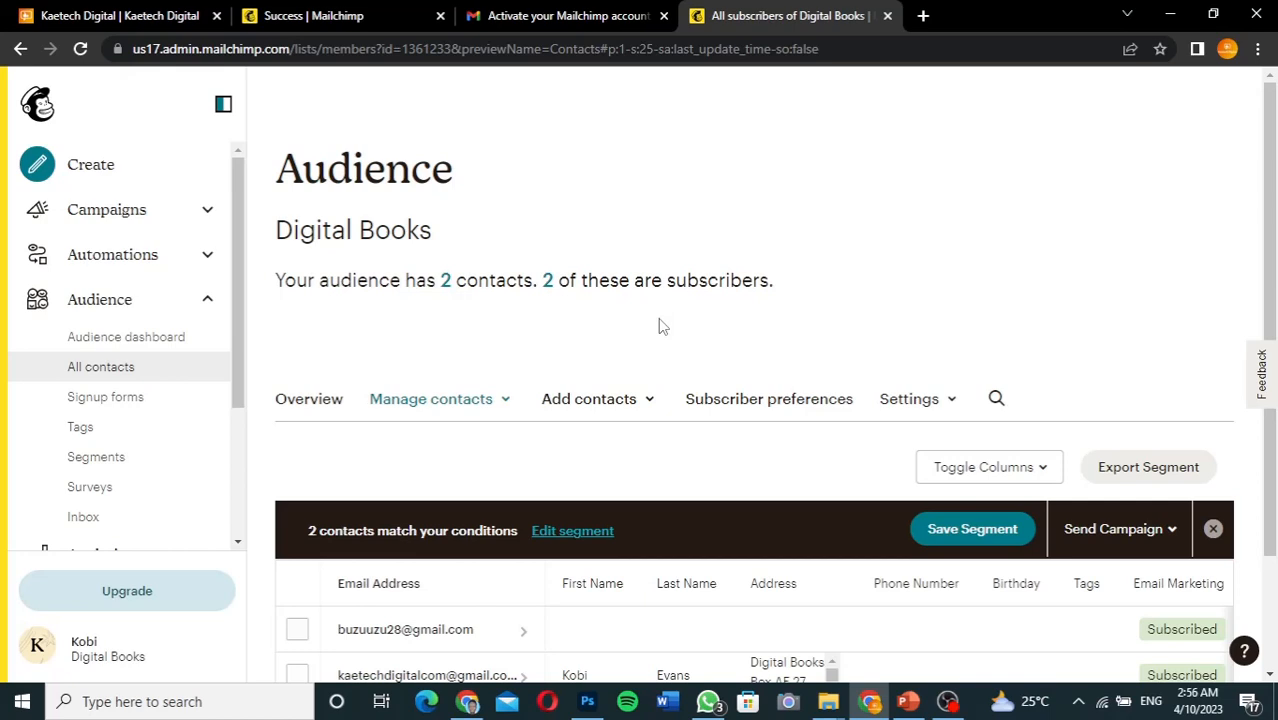
scroll(620, 500, down, 2)
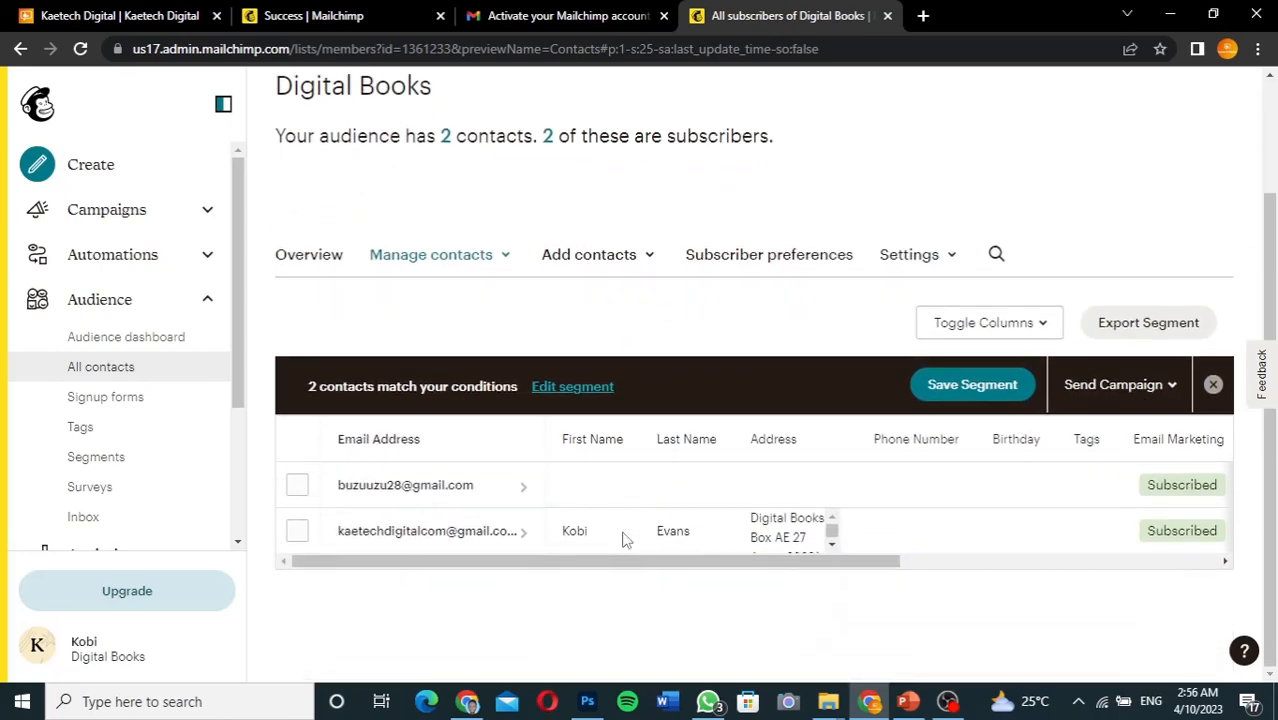
scroll(622, 540, up, 2)
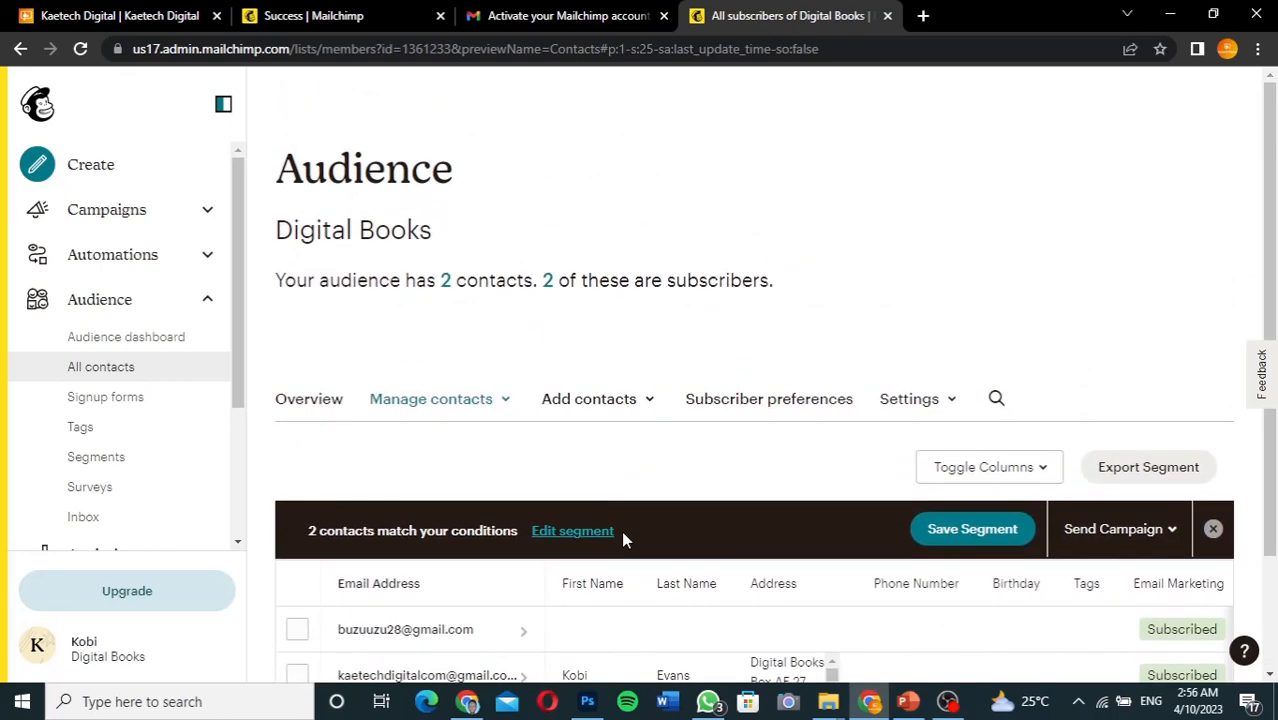